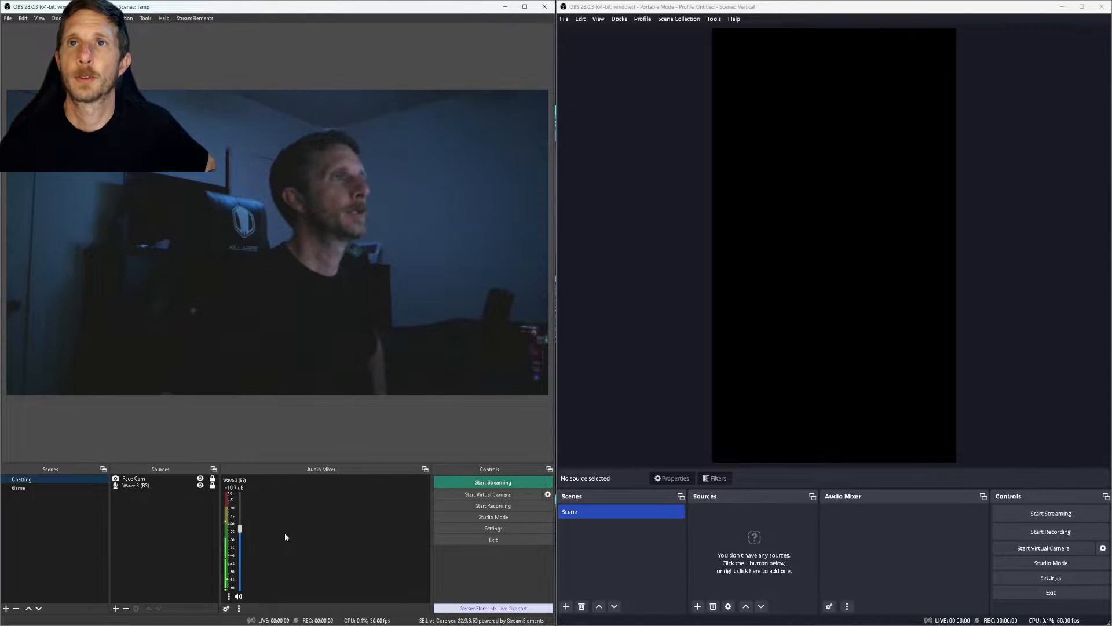
Step: Switch the main instance to the Game scene and start its virtual camera on Program Output
left_click(36, 488)
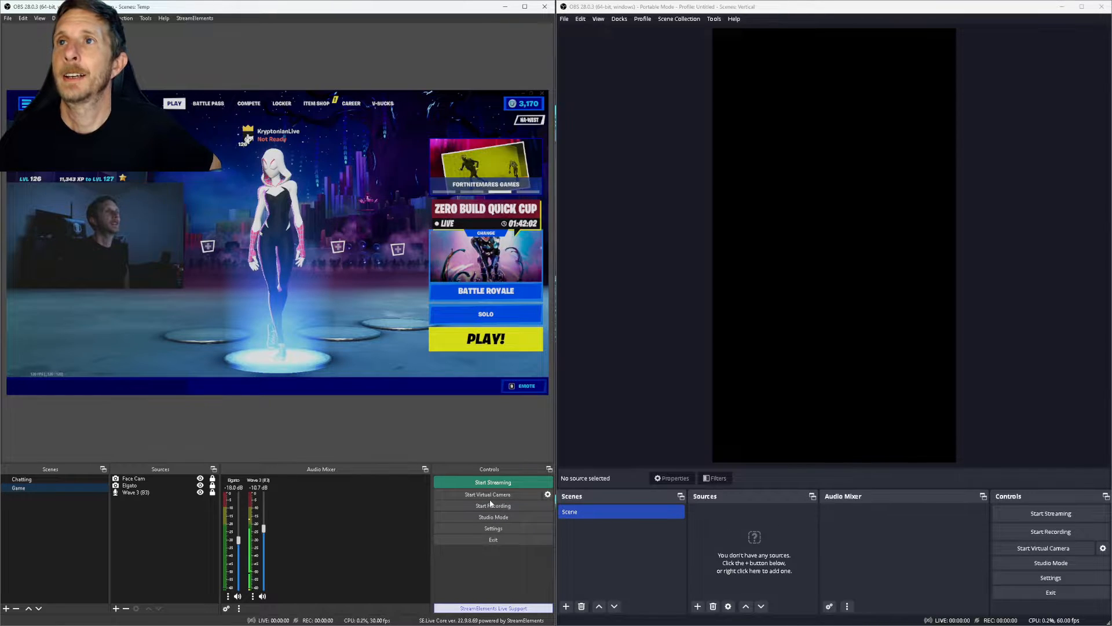
left_click(547, 494)
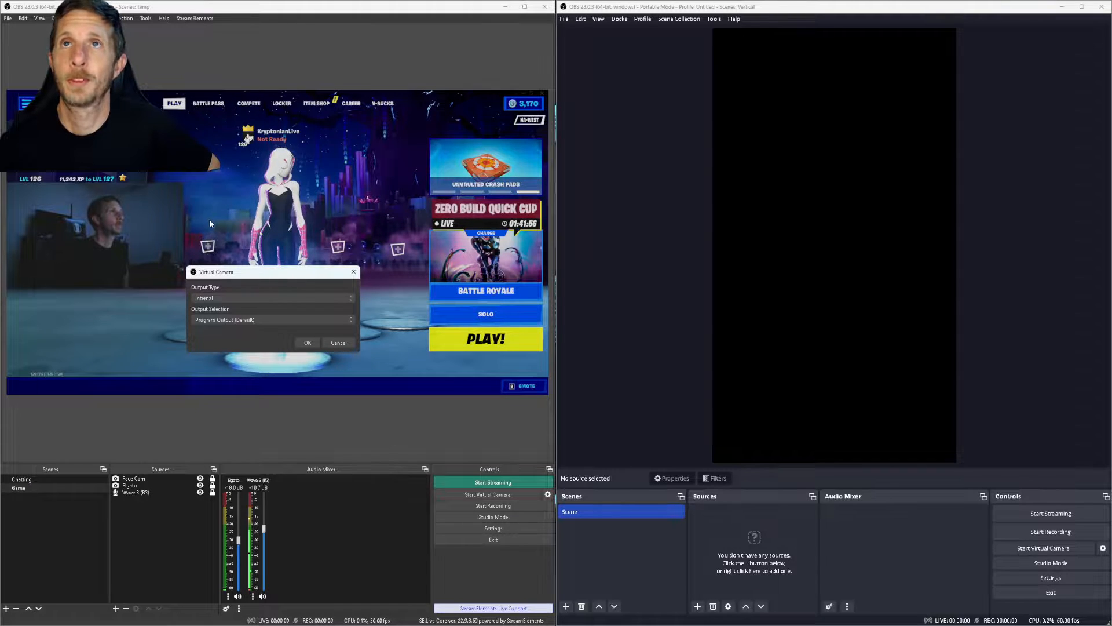
left_click(307, 343)
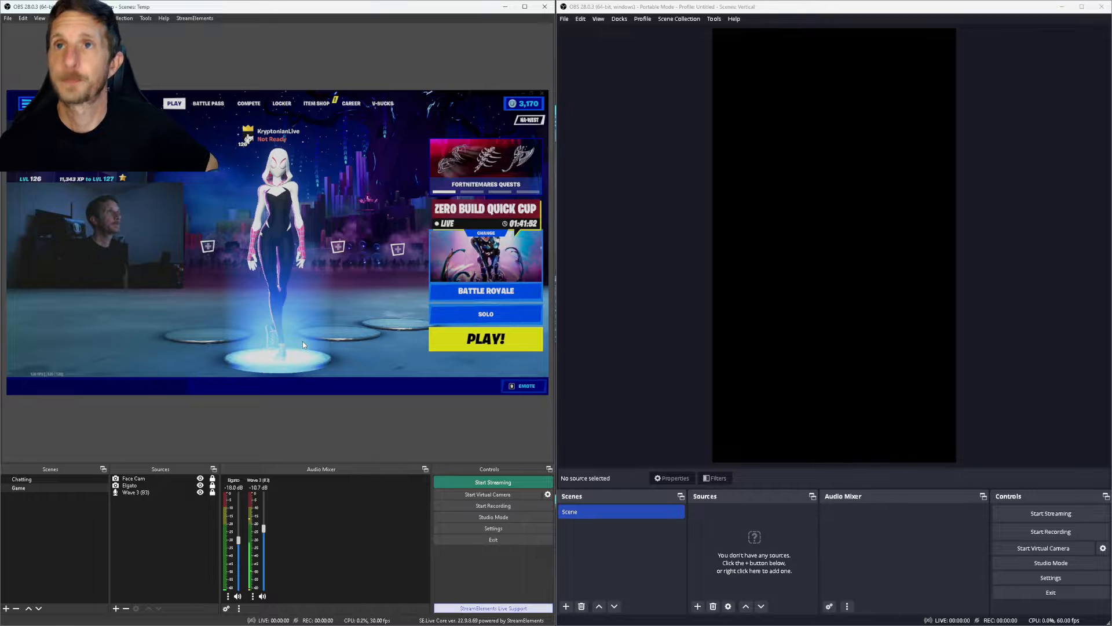
left_click(490, 494)
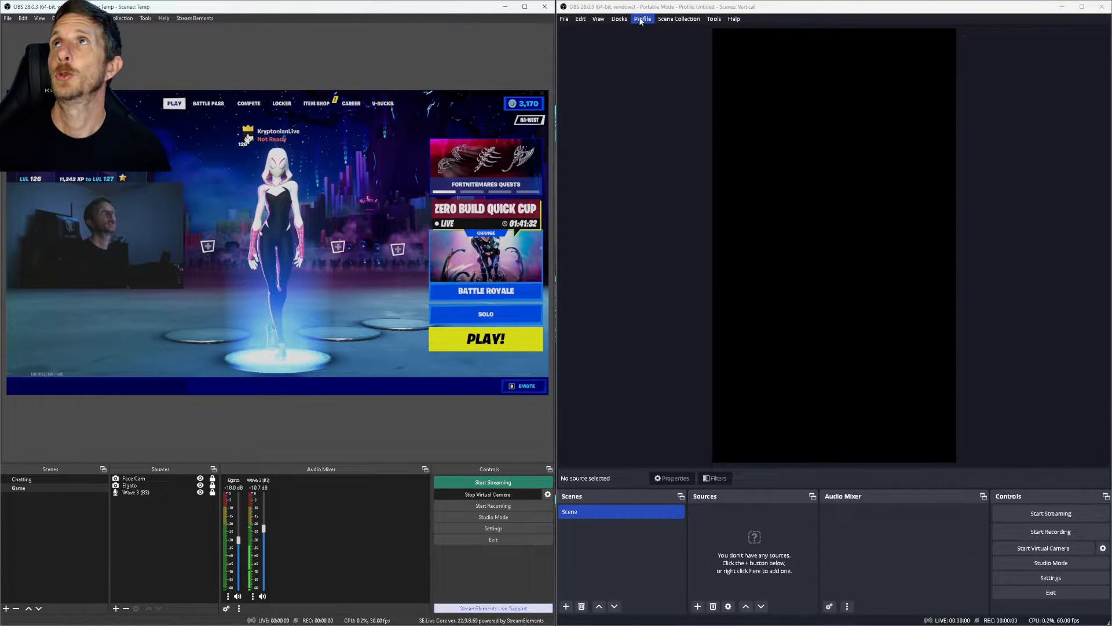
Step: Check that the Vertical scene collection is the active one
left_click(679, 18)
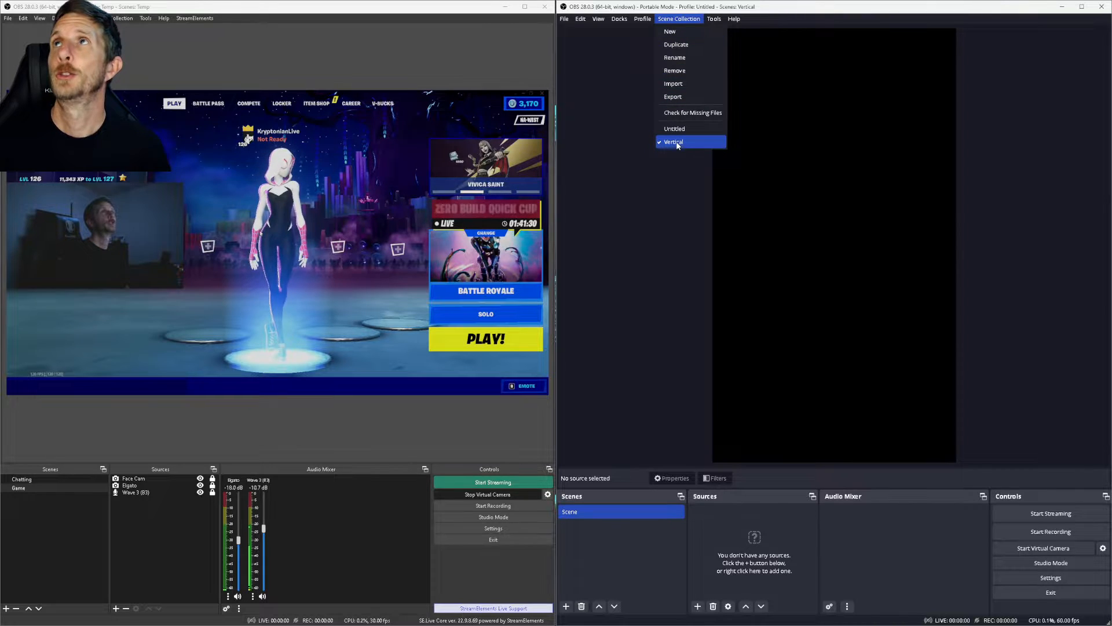
mouse_move(639, 21)
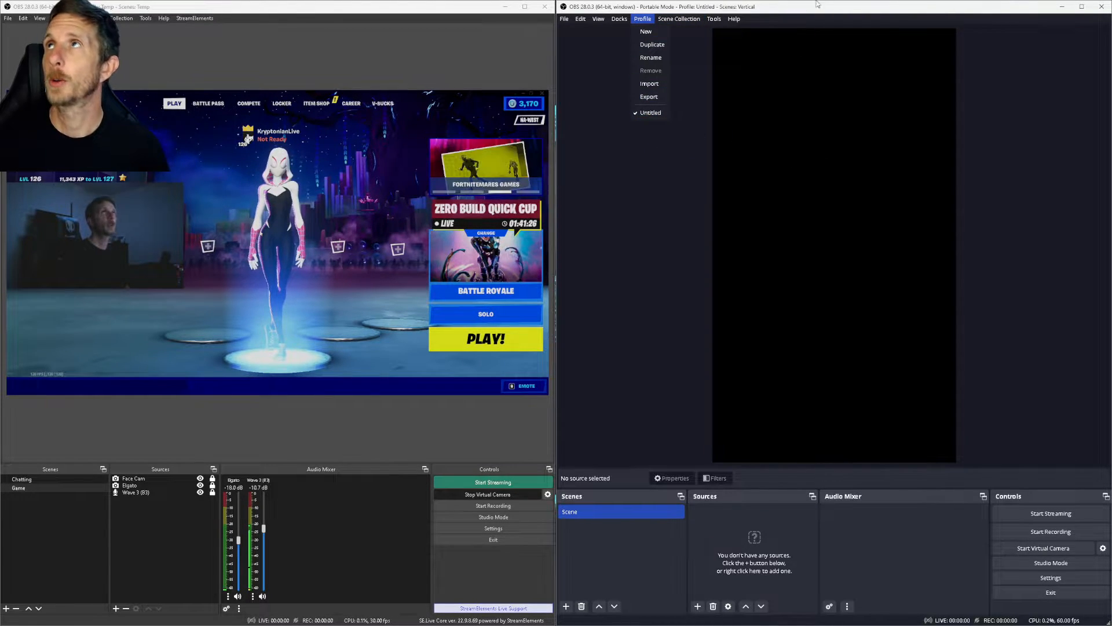
left_click(819, 57)
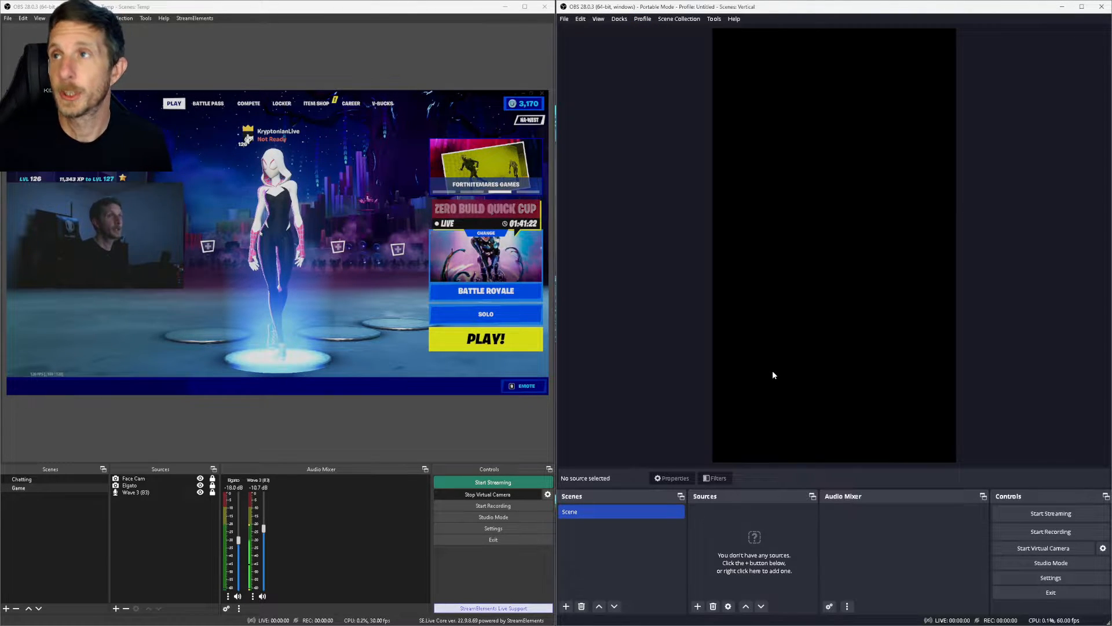
Step: Add a Video Capture Device source capturing from OBS Virtual Camera
left_click(698, 606)
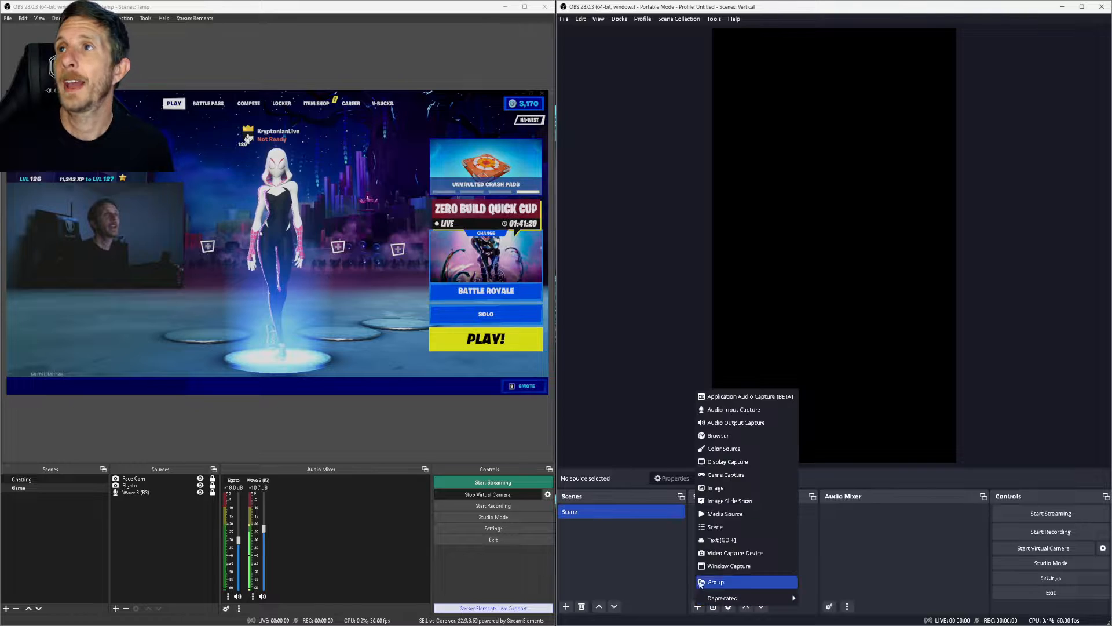
left_click(734, 552)
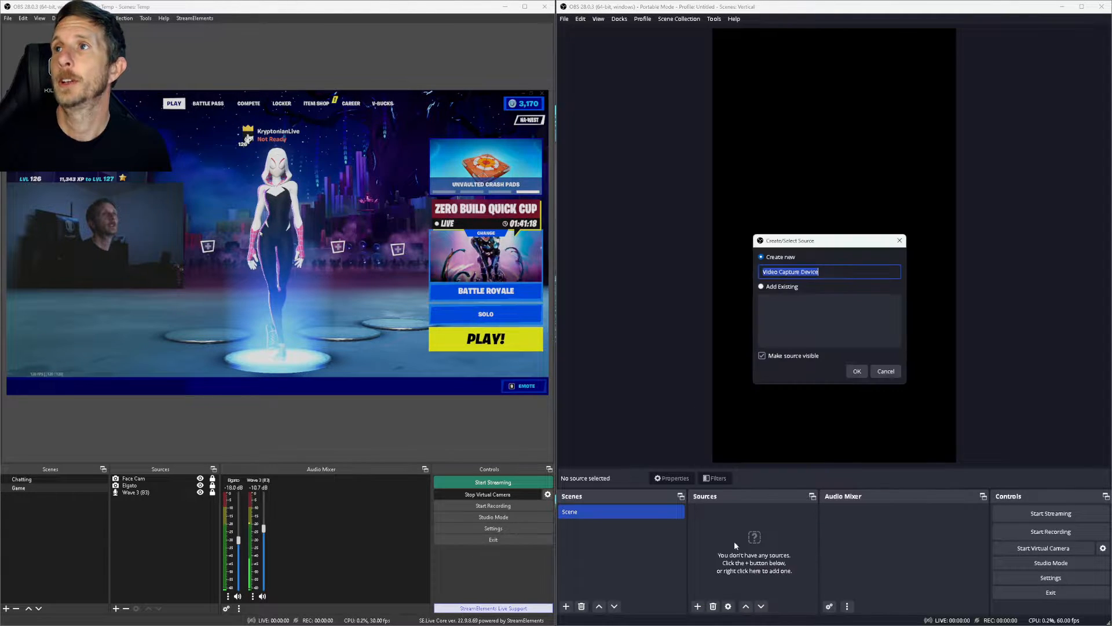
left_click(858, 371)
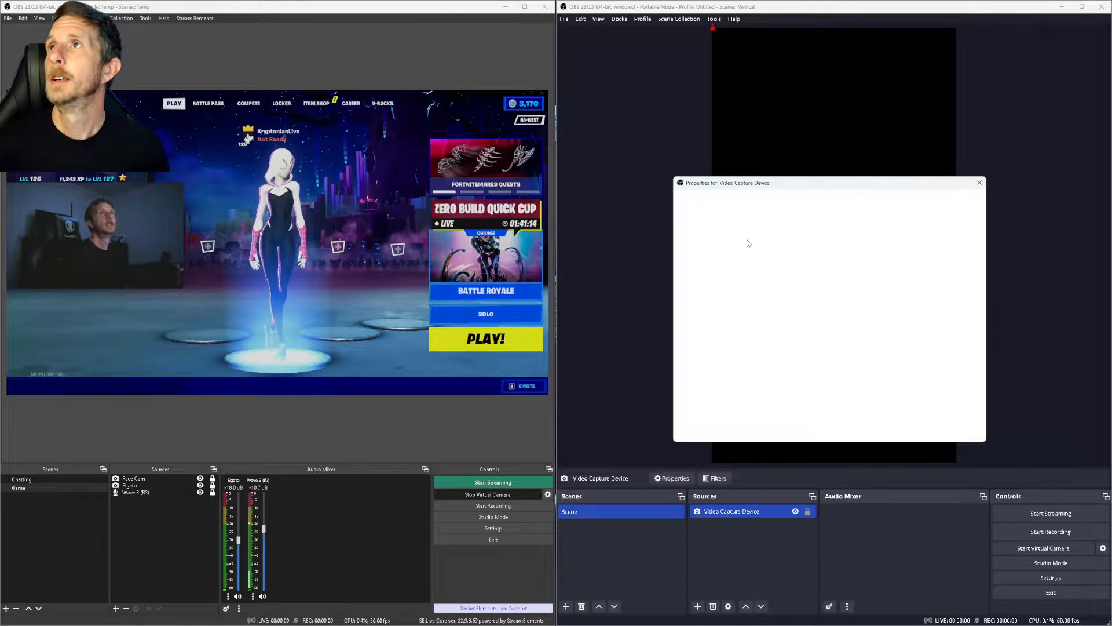
left_click(784, 320)
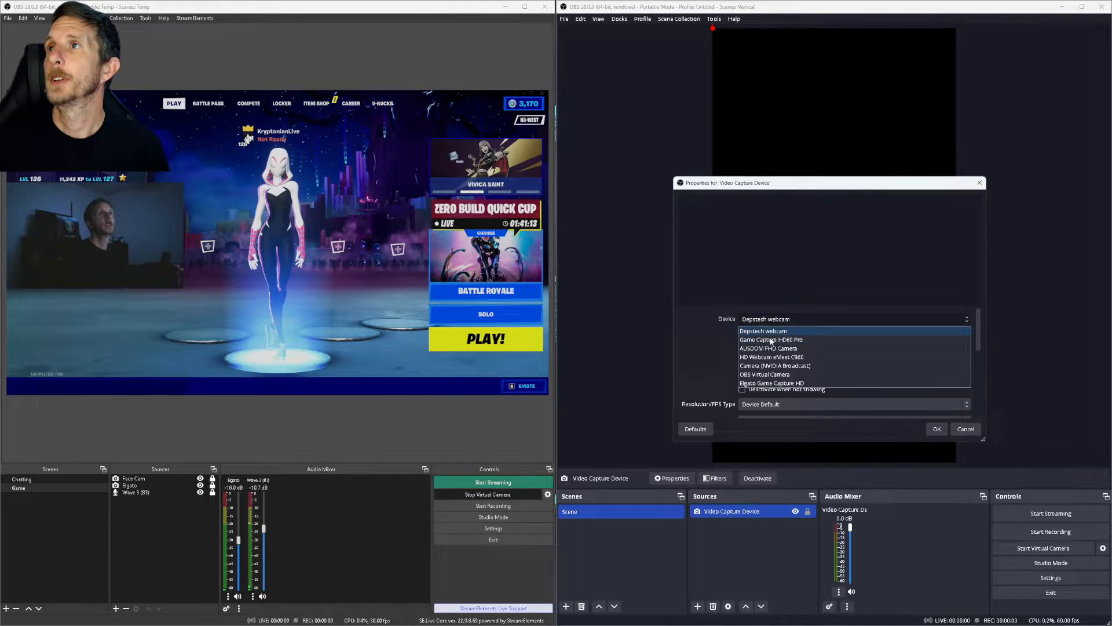
left_click(762, 375)
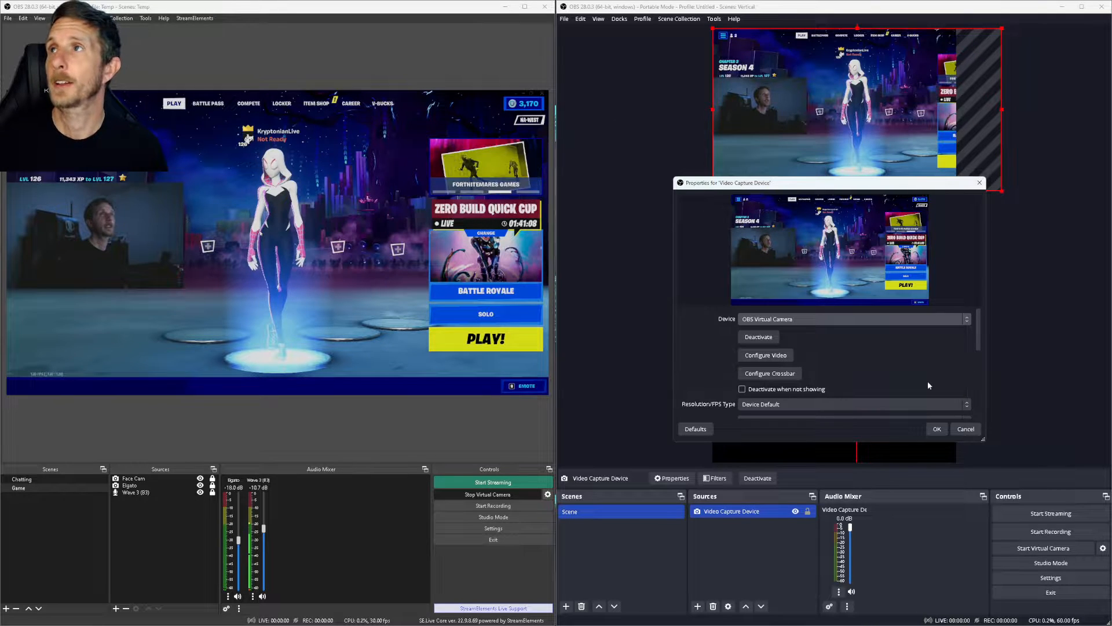
Step: Enlarge the gameplay capture to fill the lower canvas with the character centred
left_click(936, 428)
left_click_drag(849, 99, 830, 218)
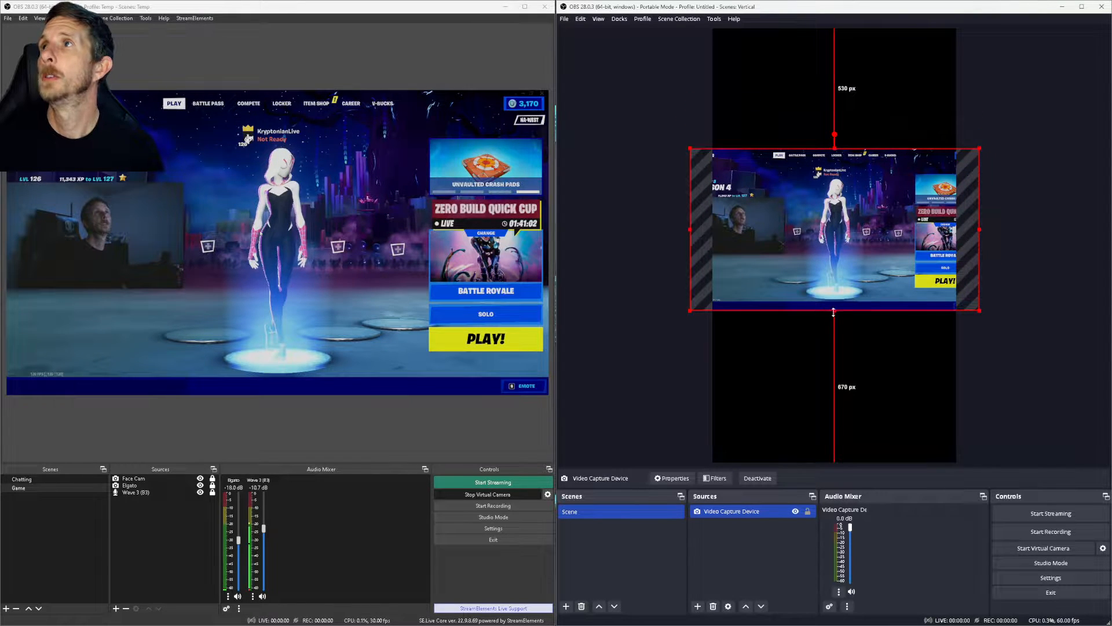
left_click_drag(834, 311, 829, 461)
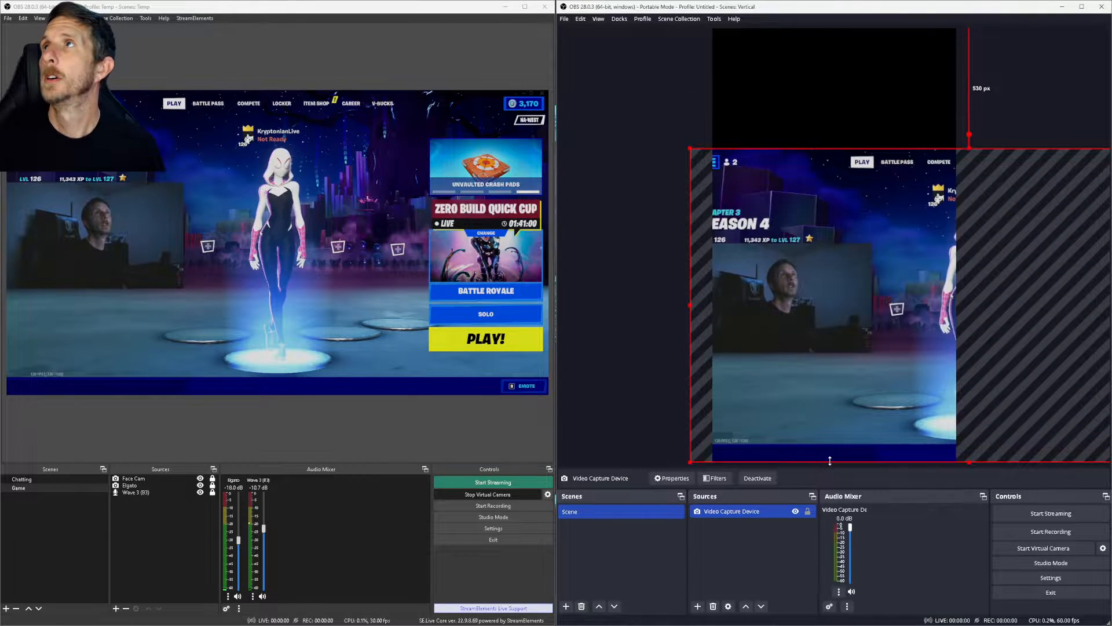
left_click_drag(998, 336, 864, 338)
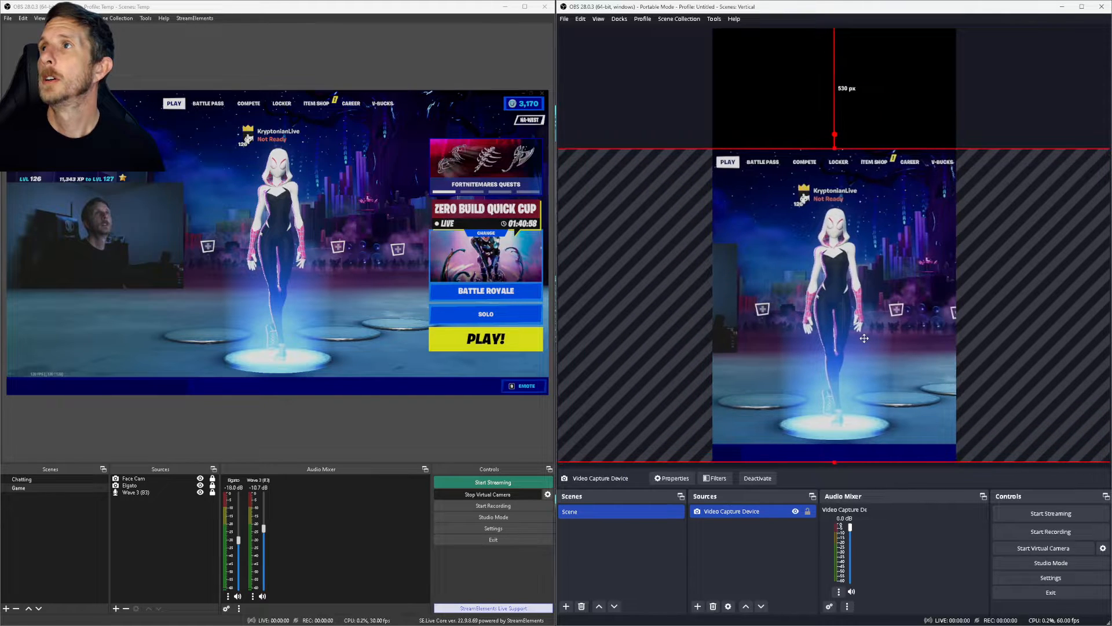
left_click(1017, 72)
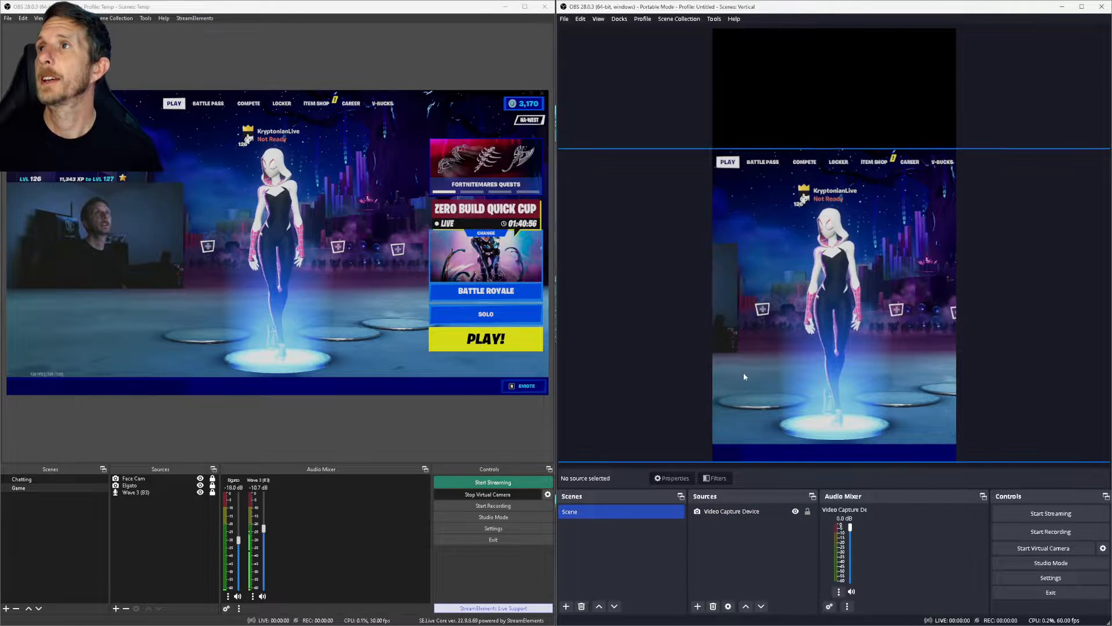
Step: Copy the gameplay capture source and paste a referenced copy into Sources
left_click(733, 512)
right_click(735, 511)
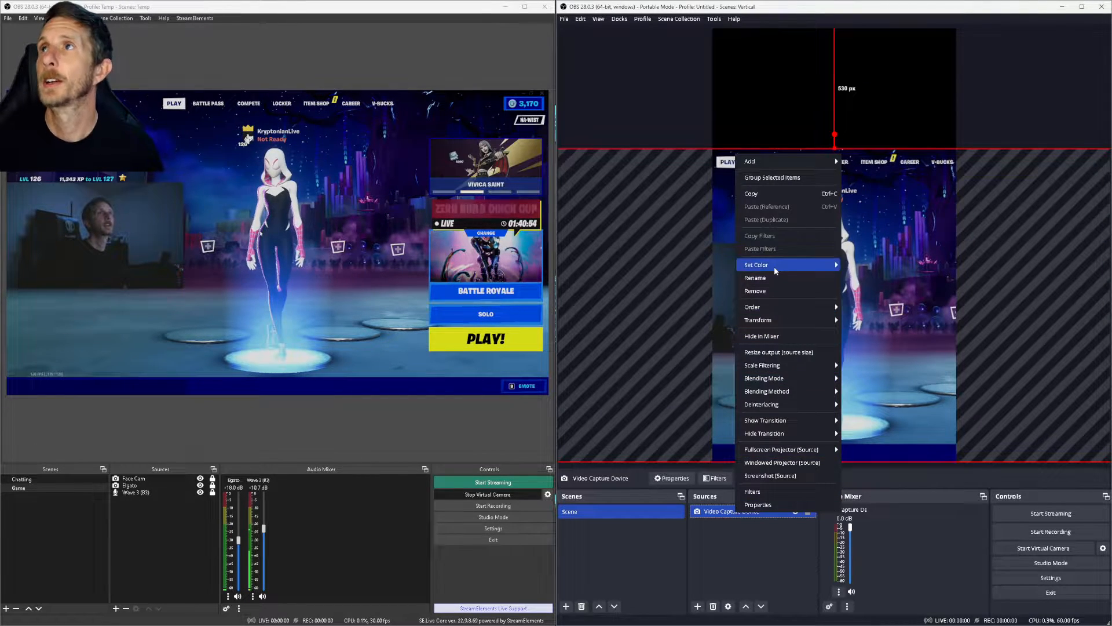
left_click(767, 194)
right_click(726, 544)
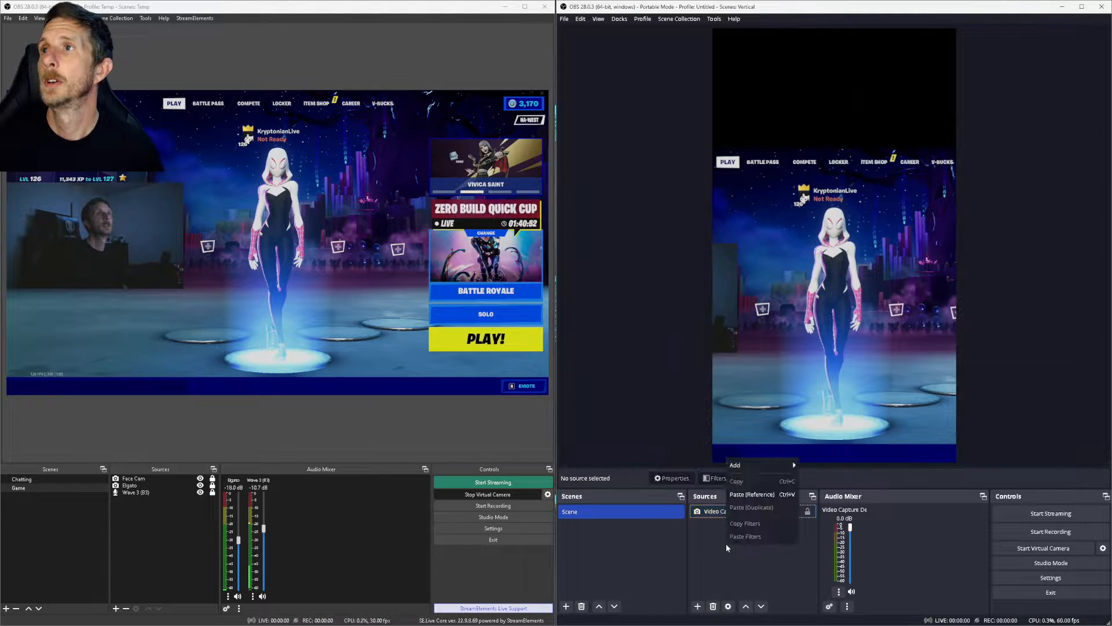
left_click(744, 493)
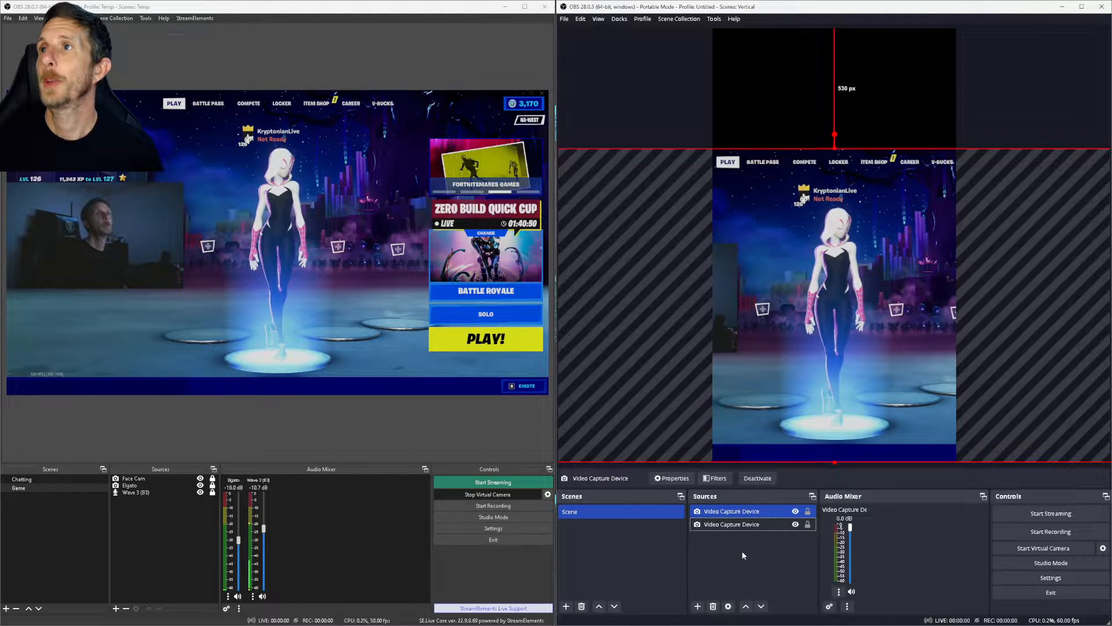
Step: Crop the pasted copy down to the face cam, enlarge it, and centre it at the canvas top
left_click_drag(794, 384, 985, 183)
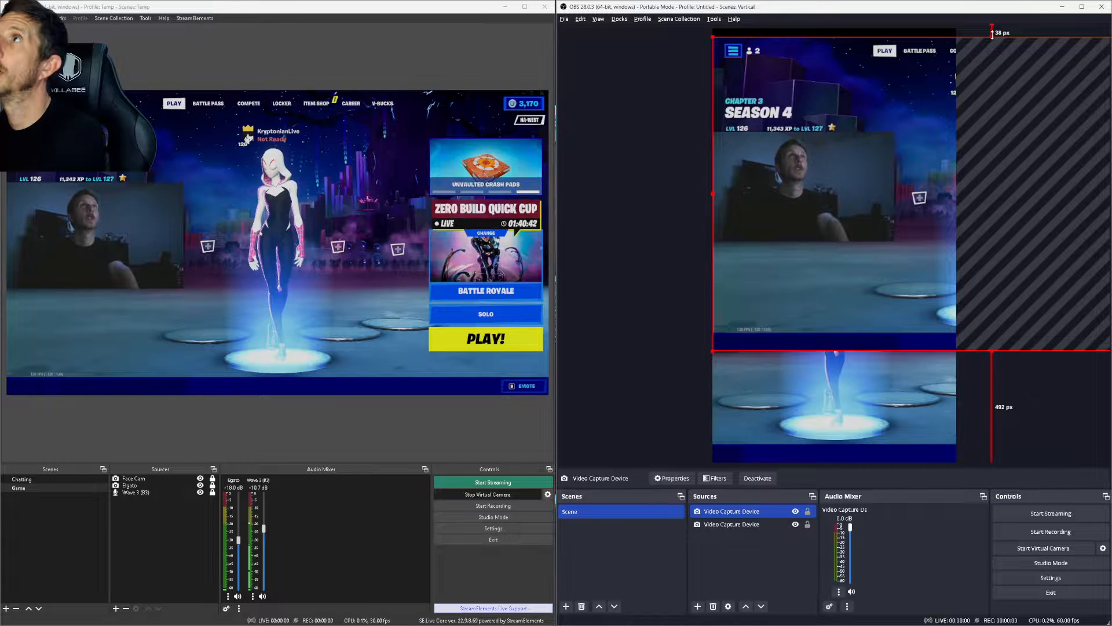
left_click_drag(992, 34, 980, 132)
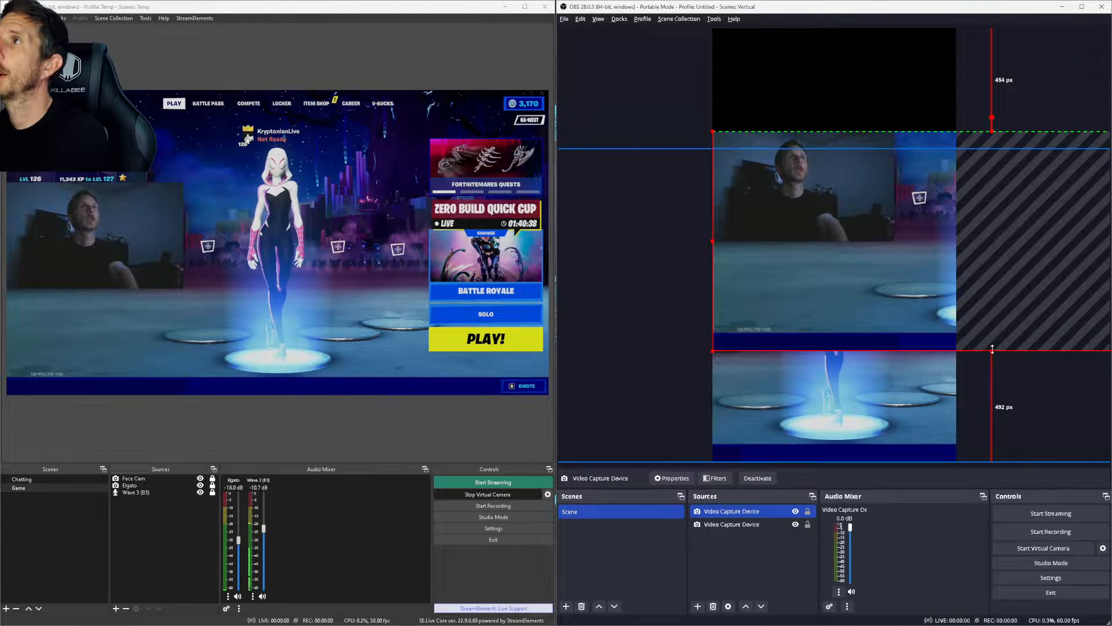
left_click_drag(993, 349, 1002, 242)
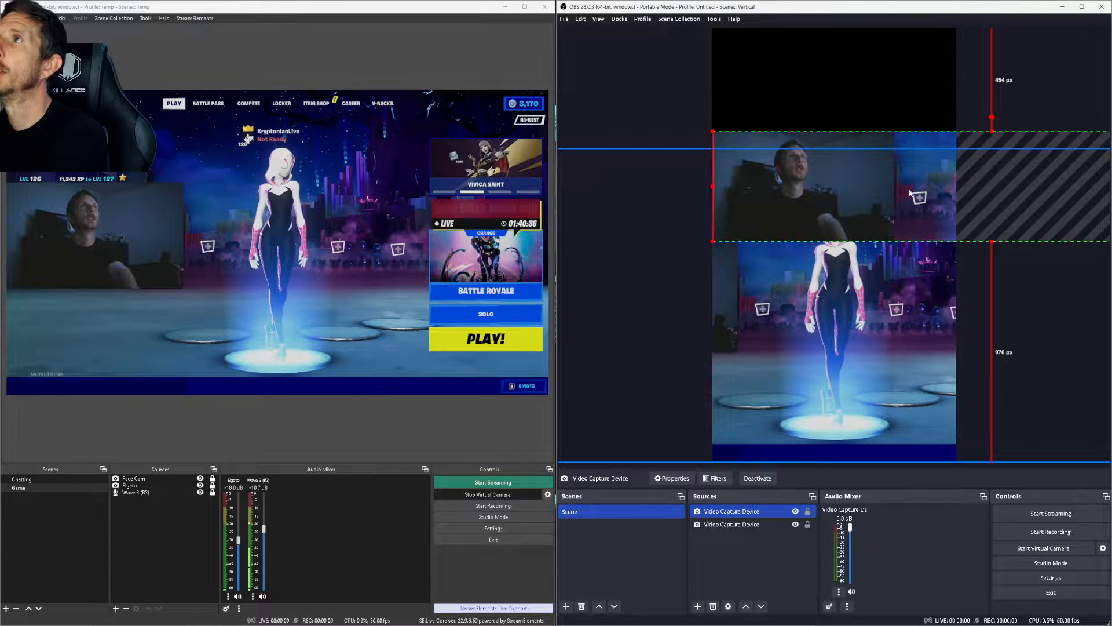
left_click_drag(847, 174, 624, 180)
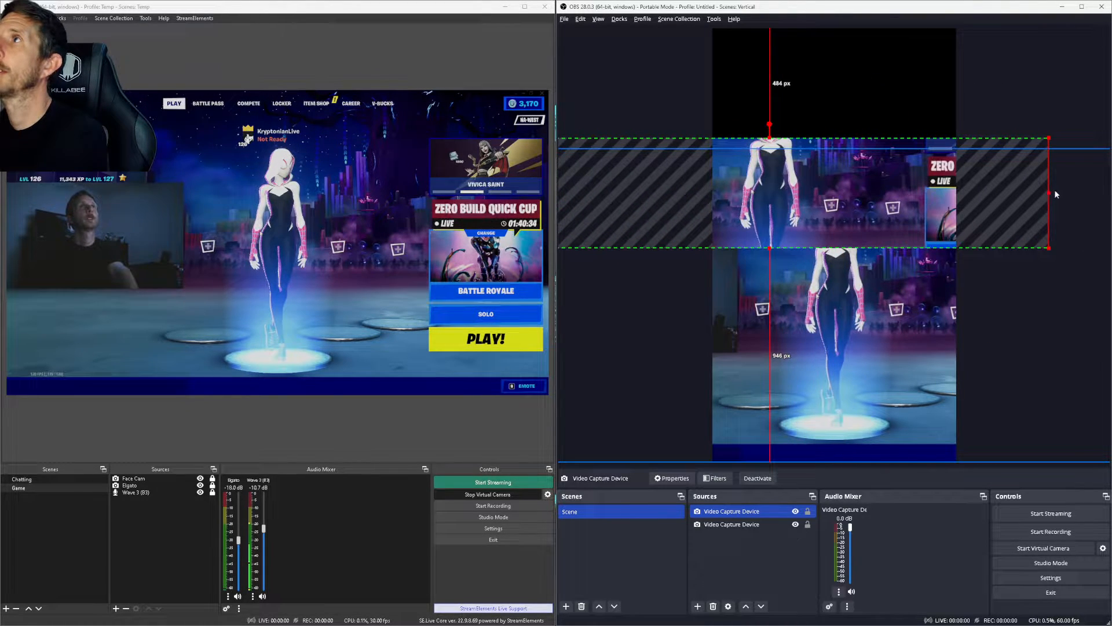
left_click_drag(1049, 191, 809, 62)
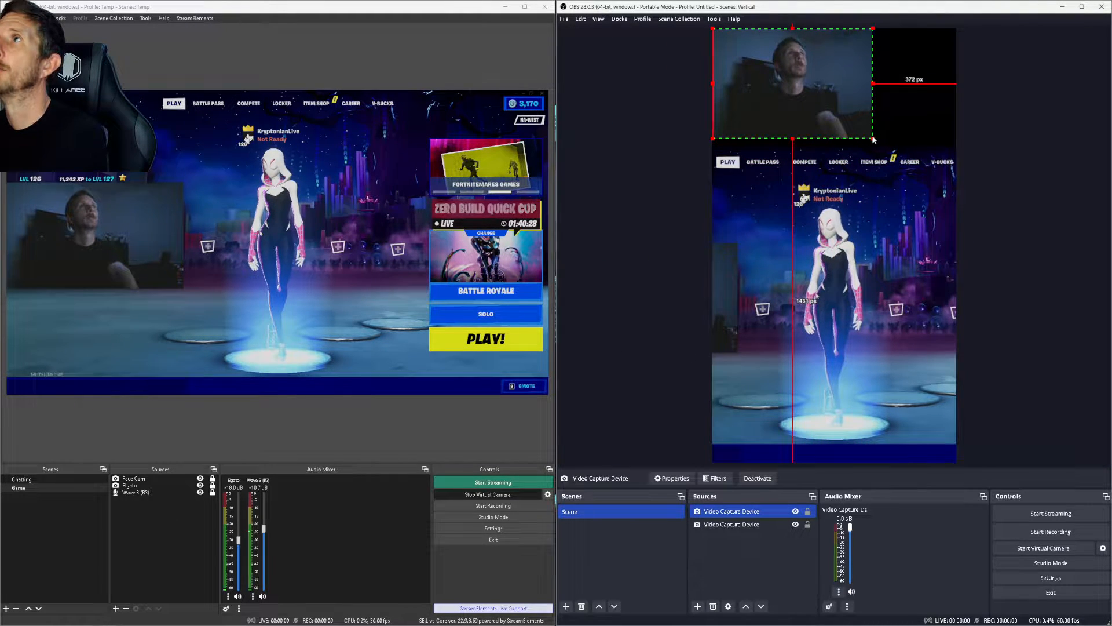
left_click_drag(874, 140, 890, 152)
left_click_drag(817, 120, 856, 121)
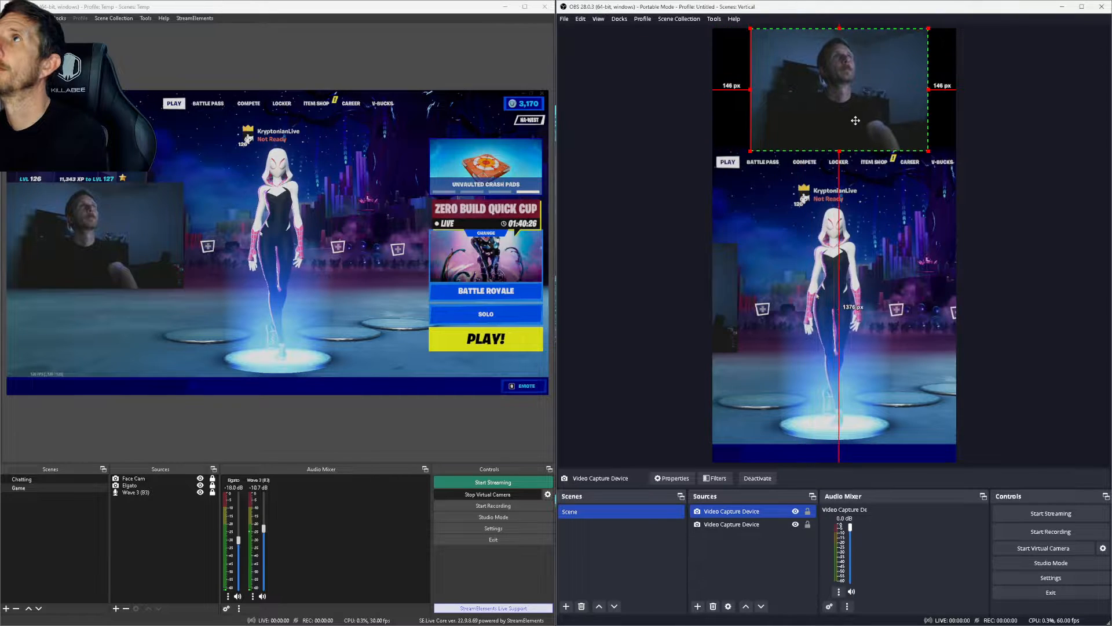
left_click(996, 237)
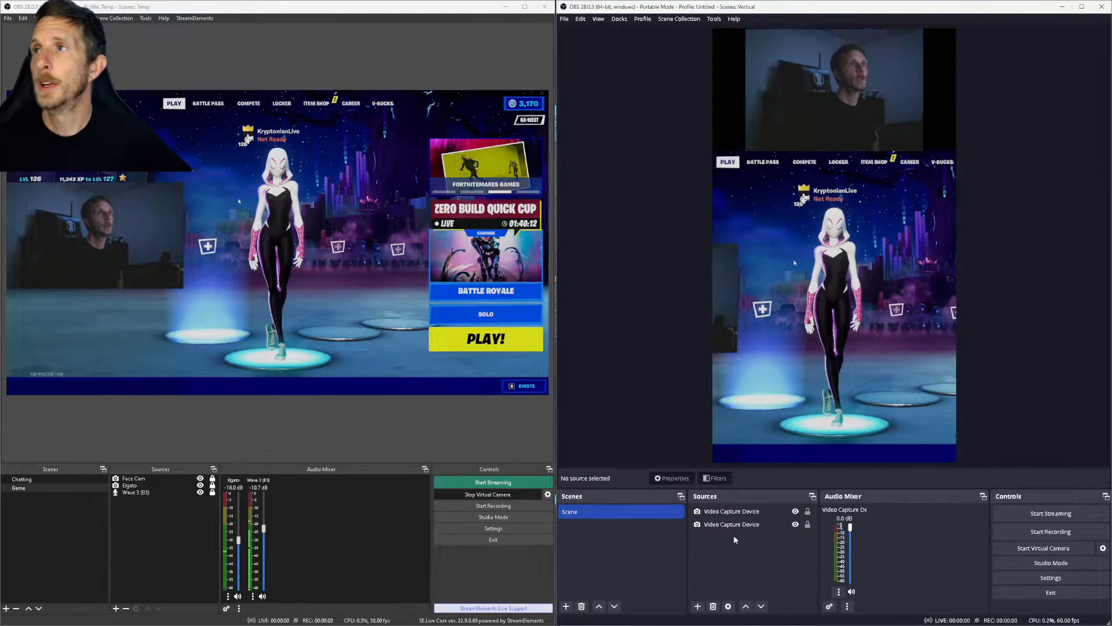
Step: Give the gameplay Video Capture Device the Elgato (Game Capture HD60 Pro) custom audio device
left_click(745, 512)
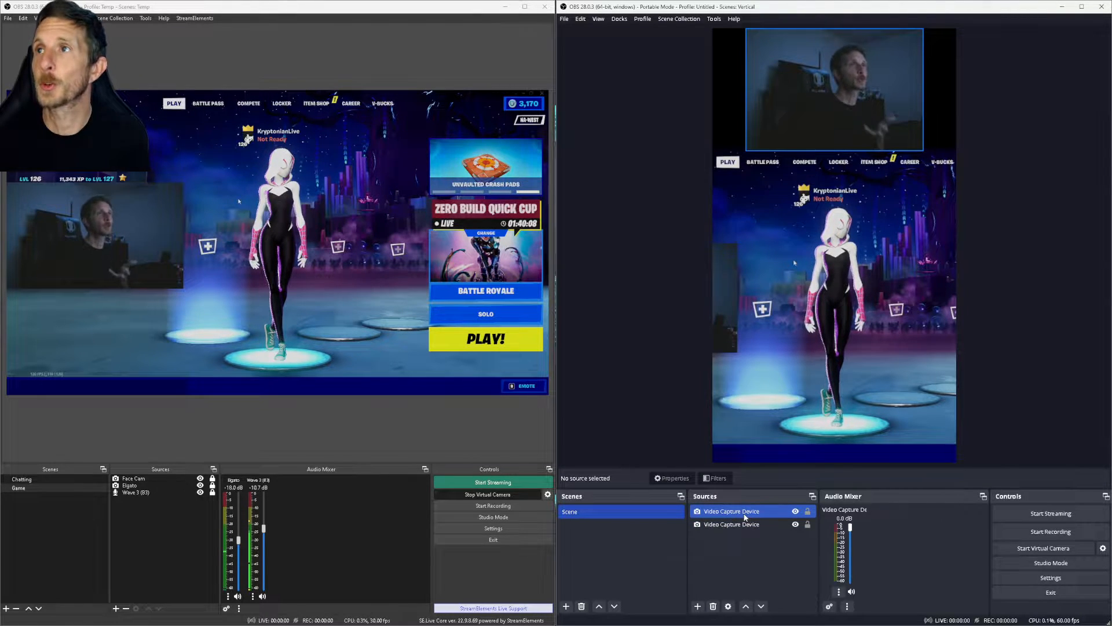
left_click(744, 525)
double_click(743, 525)
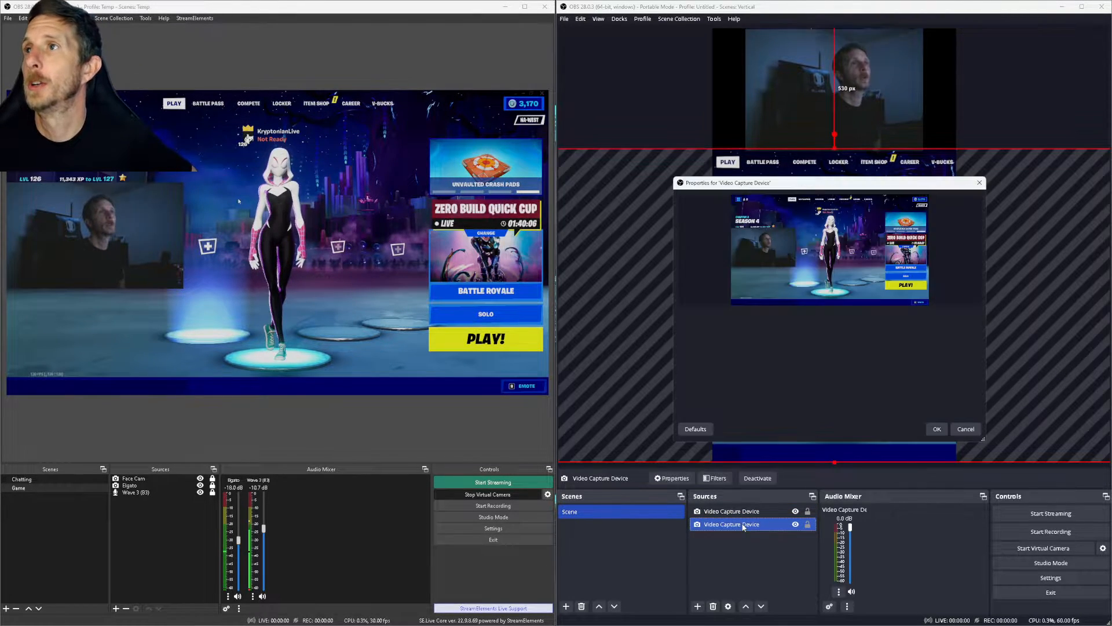
scroll(747, 402, "down", 5)
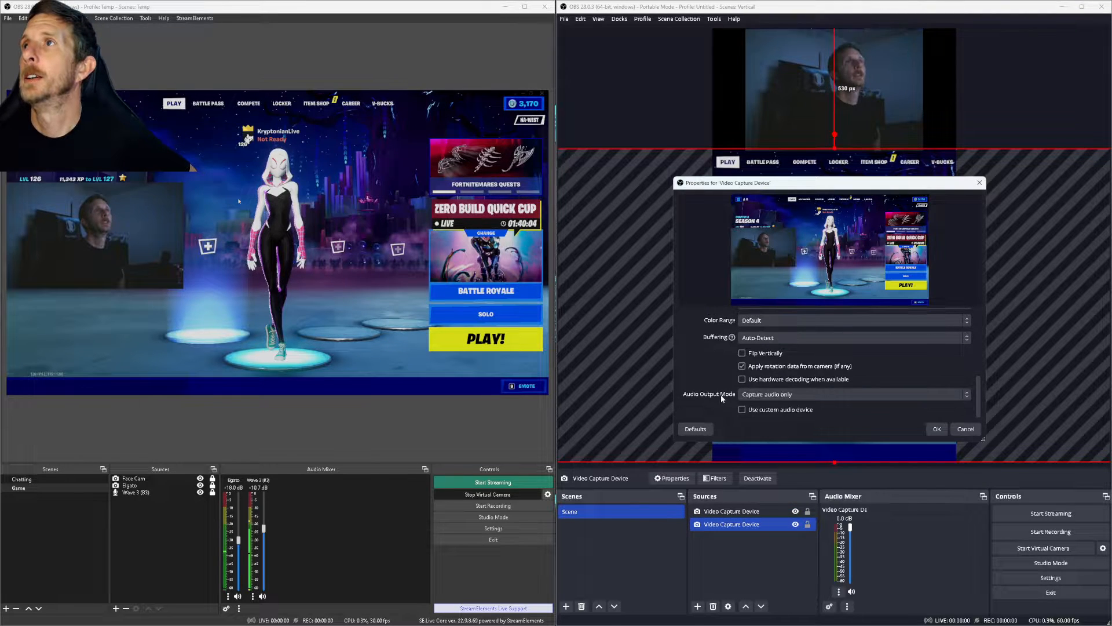
scroll(741, 385, "down", 1)
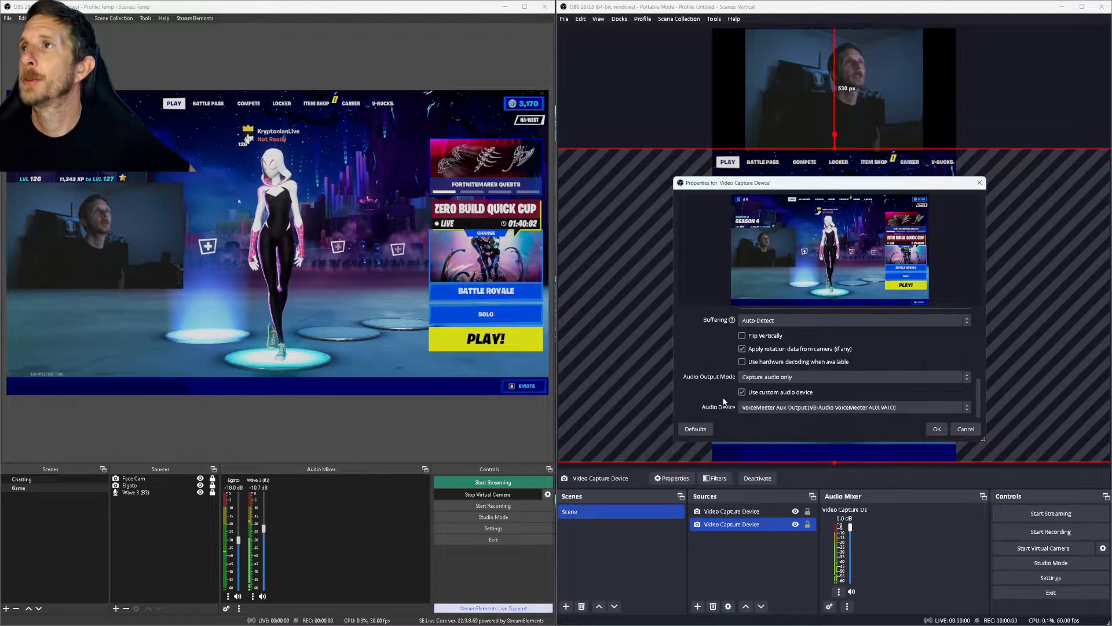
left_click(780, 407)
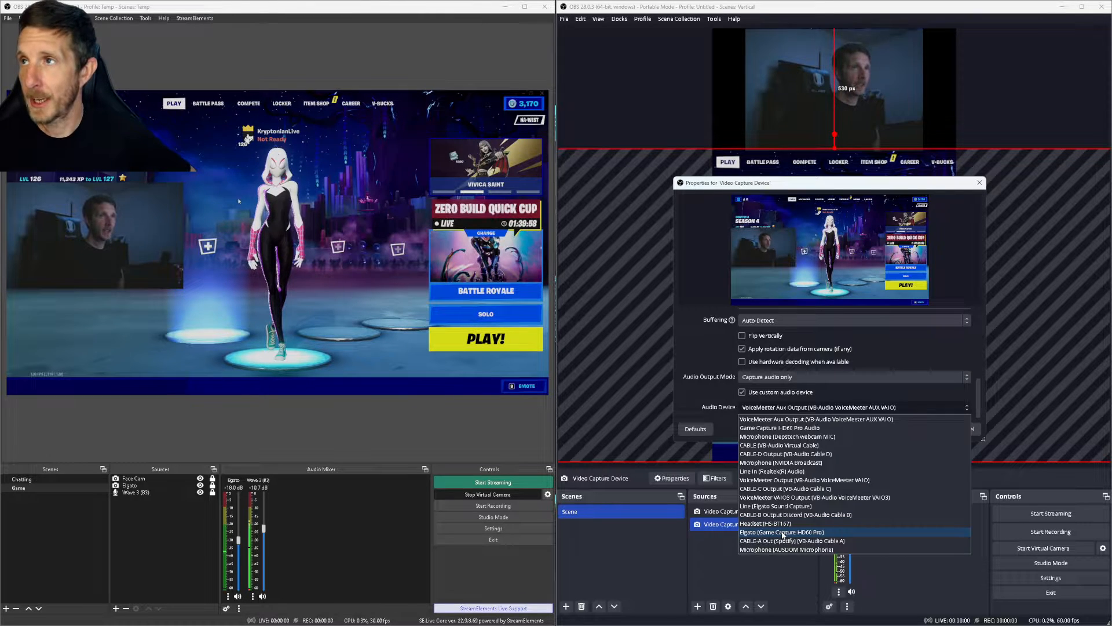
left_click(783, 532)
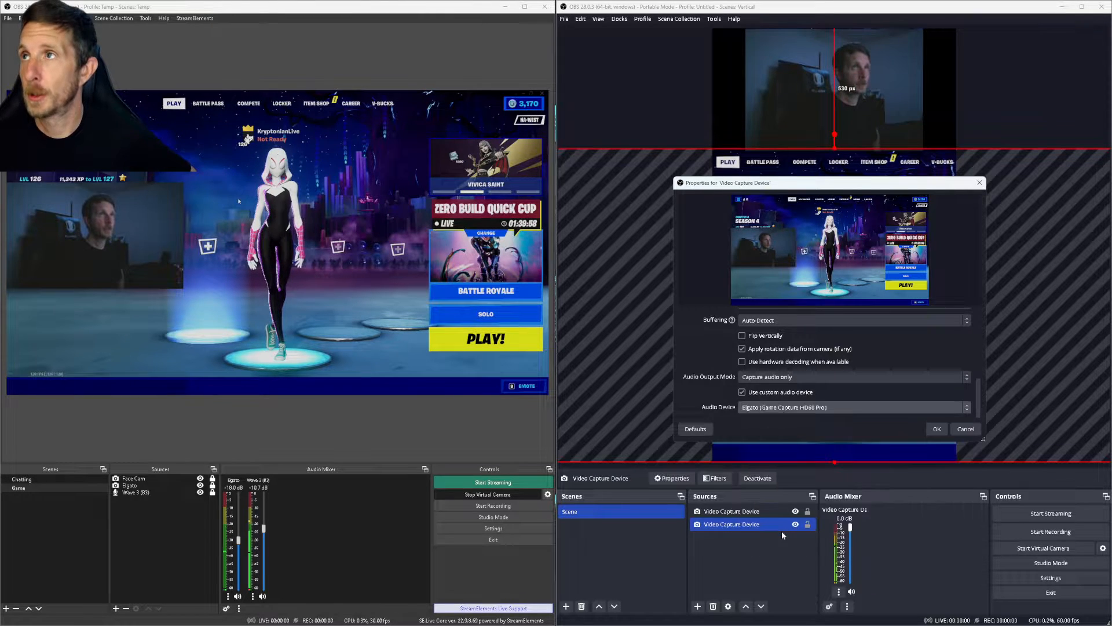
left_click(937, 429)
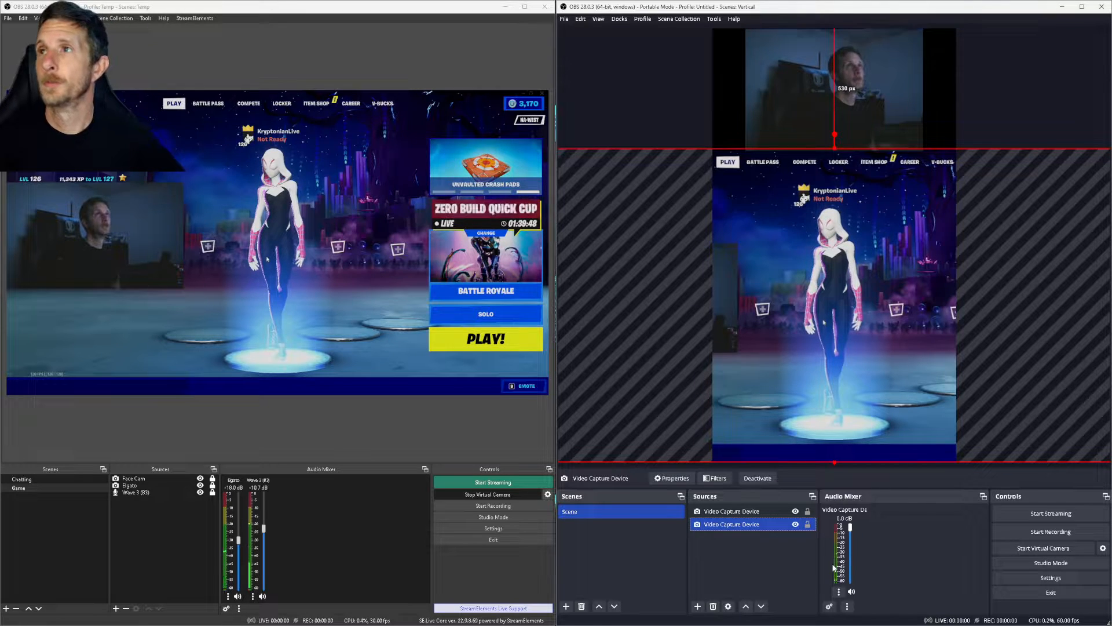
Step: Add an Audio Input Capture named 'Mic' using VoiceMeeter VAIO3 Output
left_click(725, 511, "ctrl")
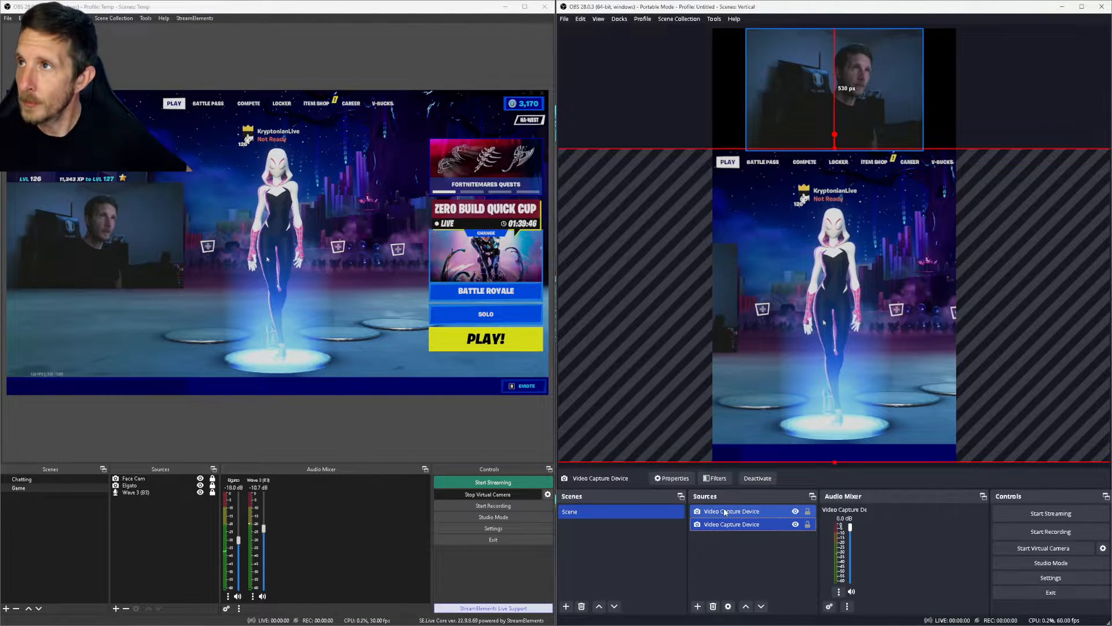
left_click(697, 606)
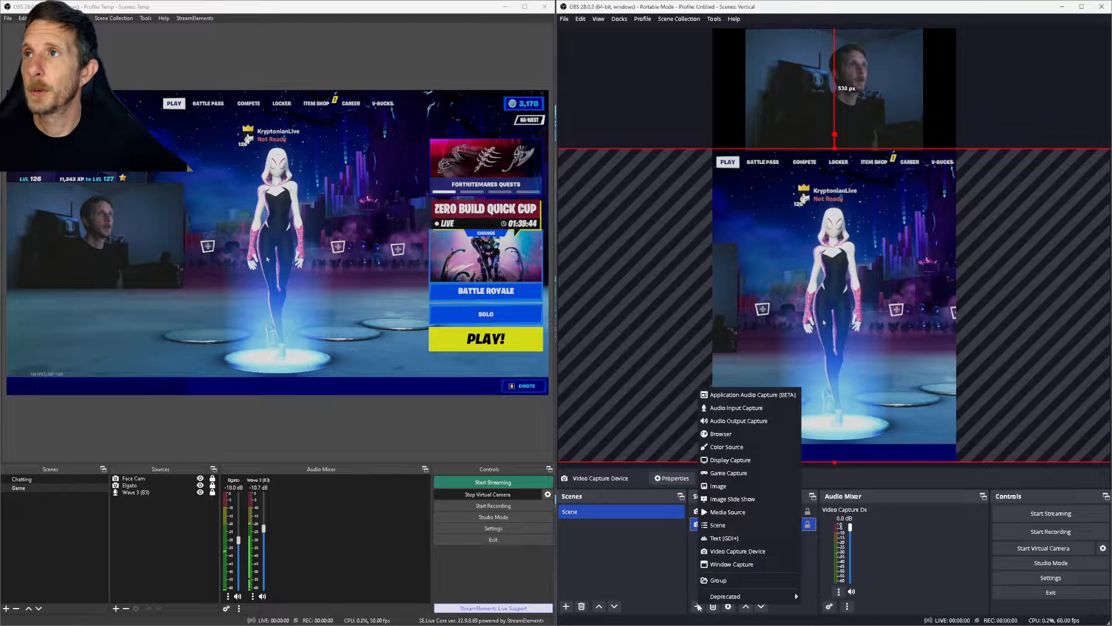
left_click(734, 408)
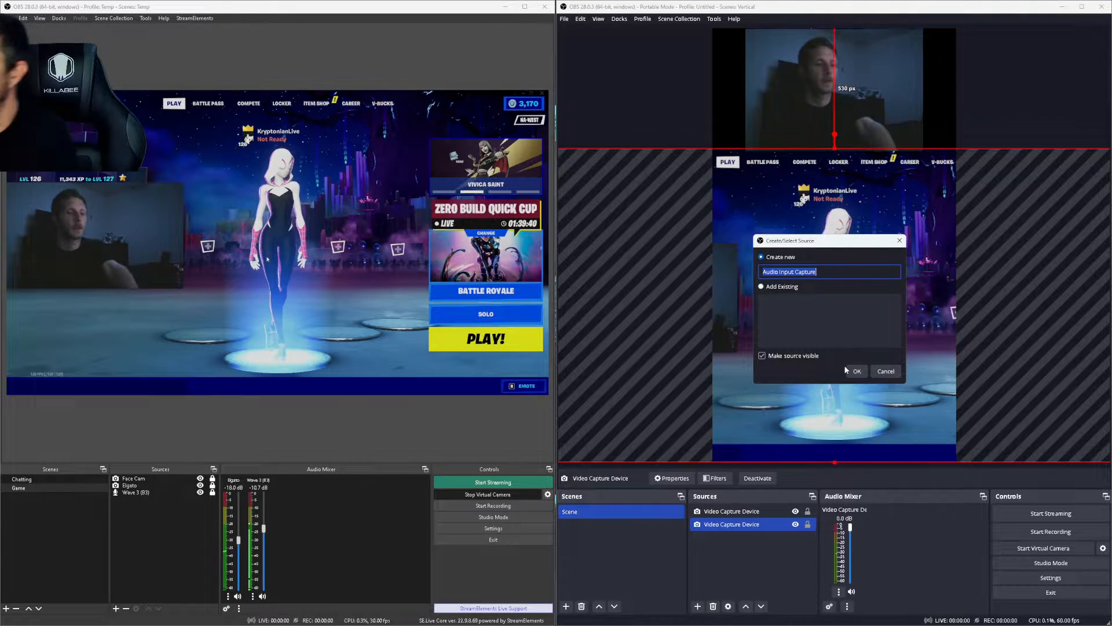
type("Mic")
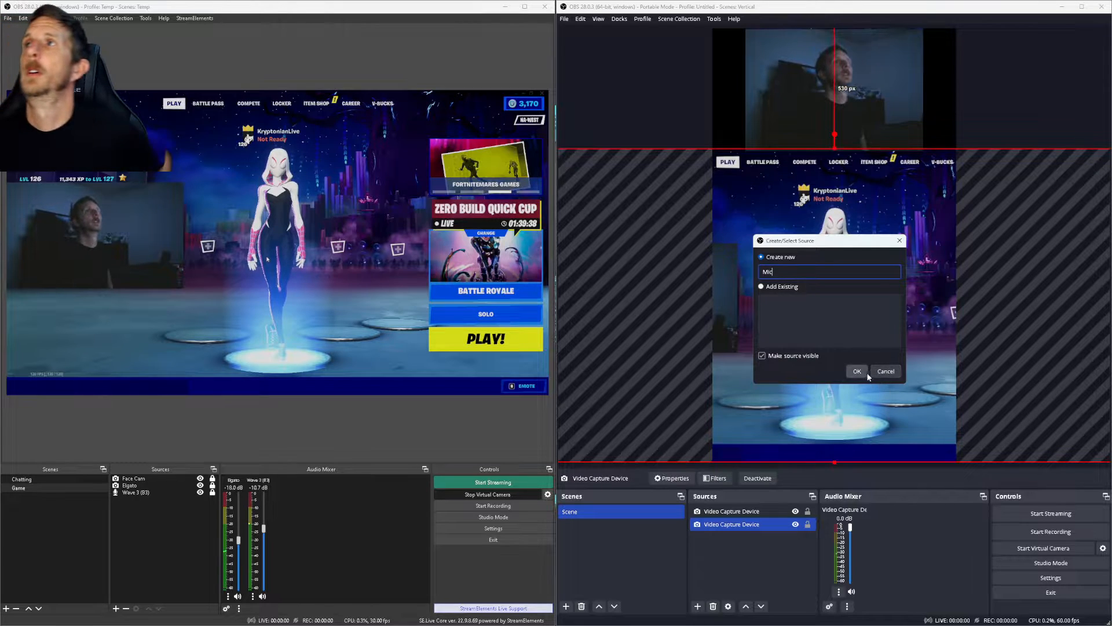
left_click(855, 372)
left_click(764, 208)
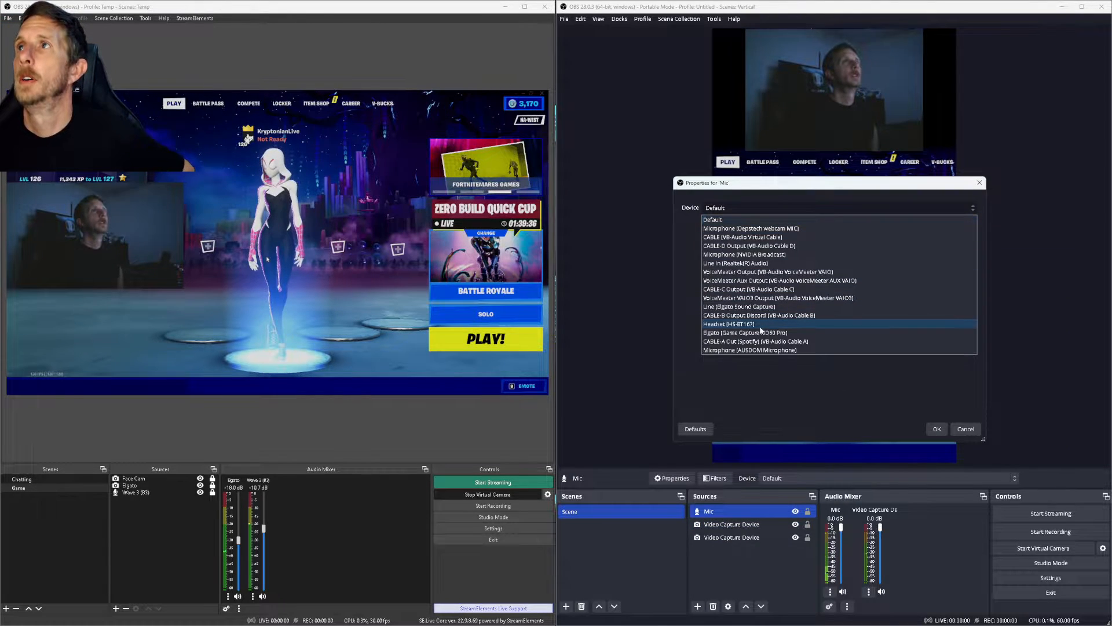
left_click(801, 298)
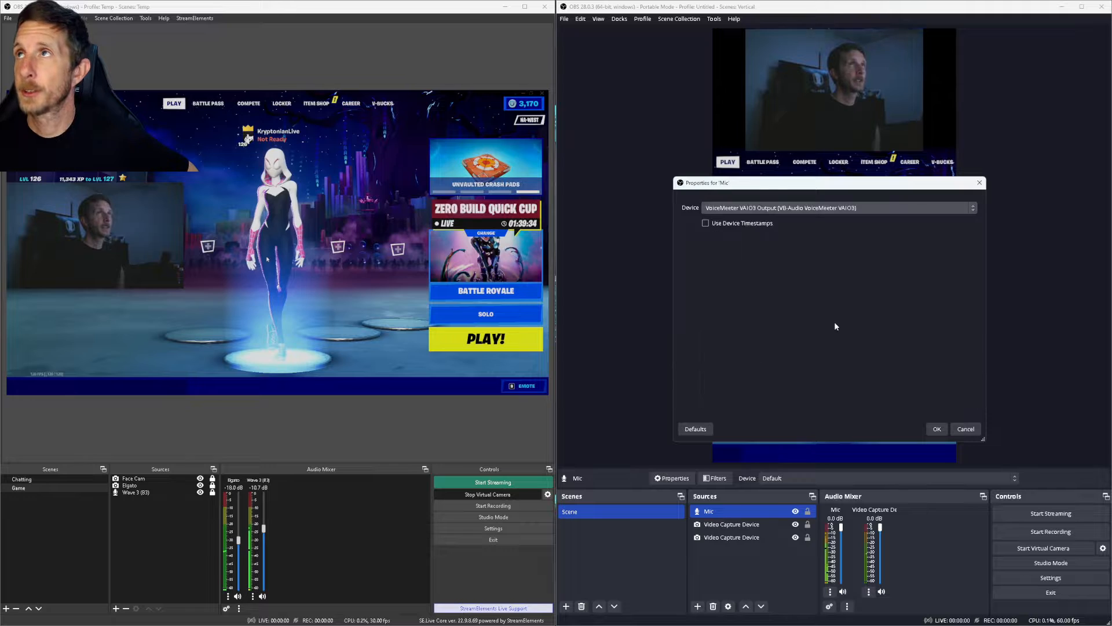
left_click(936, 430)
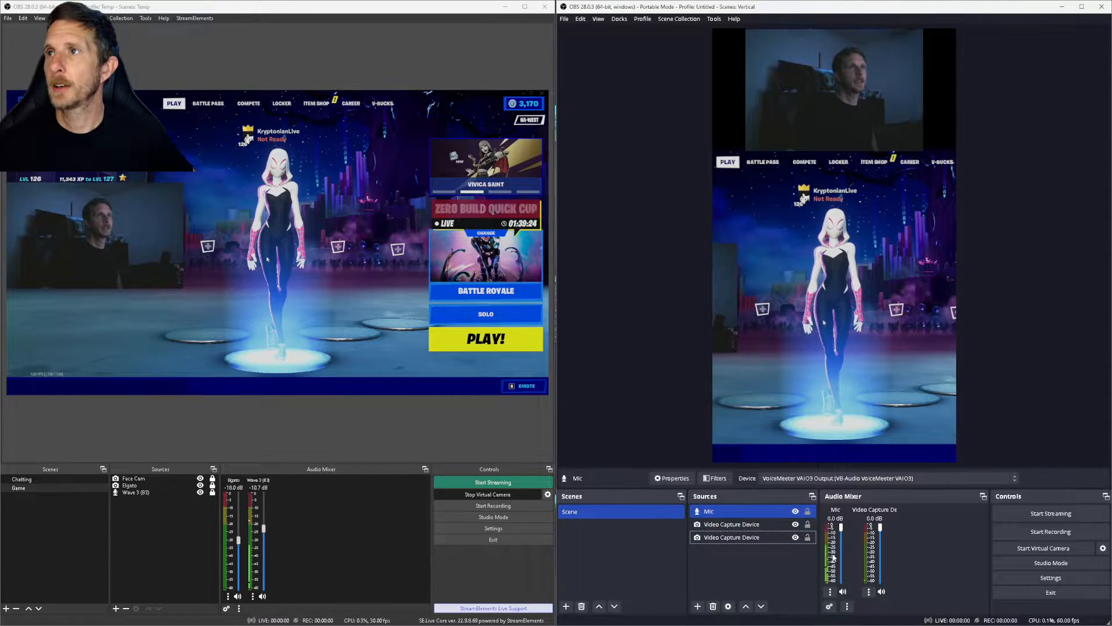
left_click(729, 537, "ctrl")
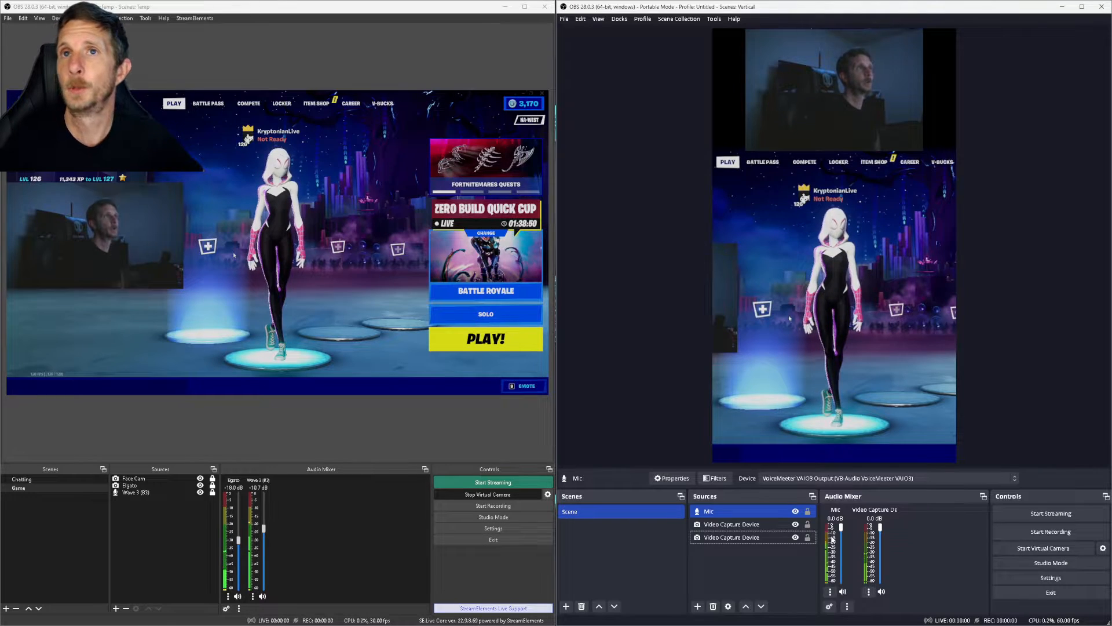
Step: Duplicate Scene as 'Game', then return to the original Scene
right_click(578, 512)
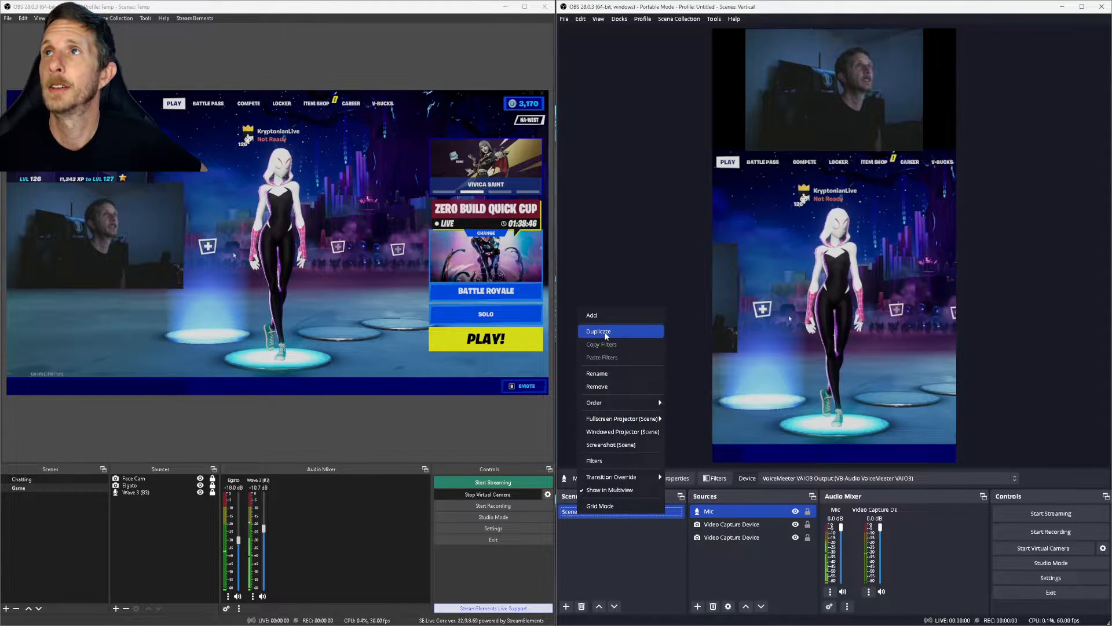
left_click(602, 331)
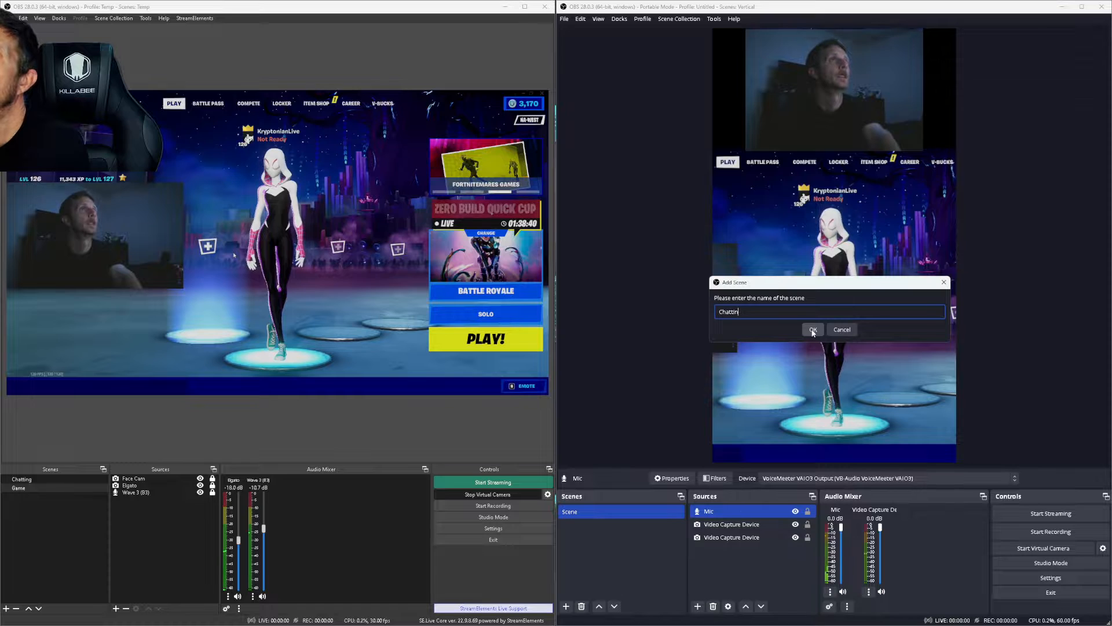
key("BackSpace")
key("BackSpace")
key("BackSpace")
key("BackSpace")
key("BackSpace")
key("BackSpace")
key("BackSpace")
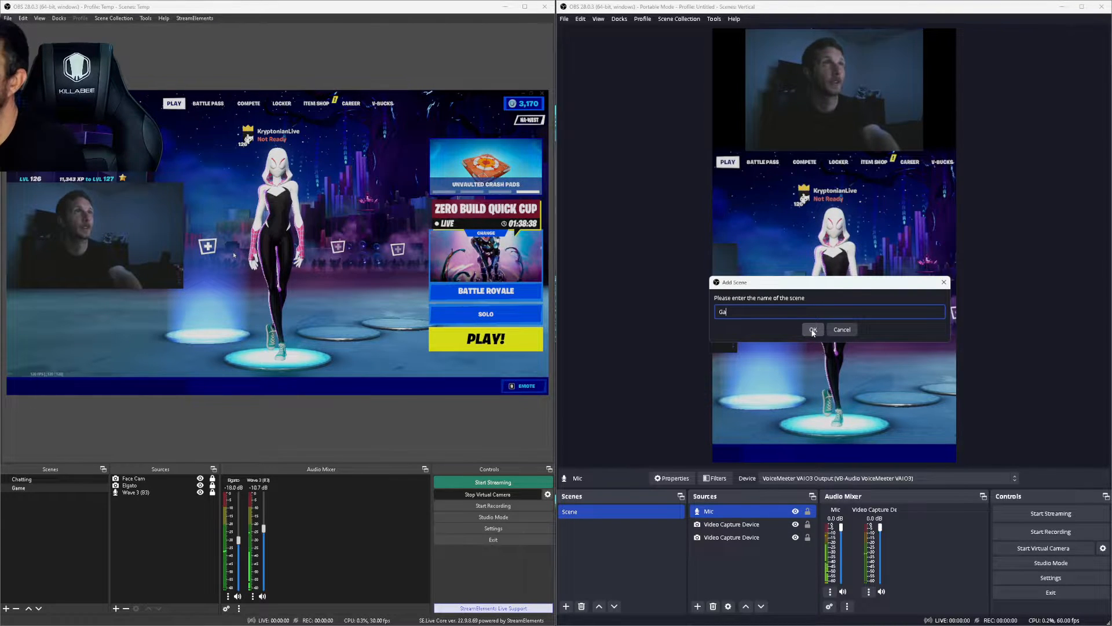
left_click(813, 330)
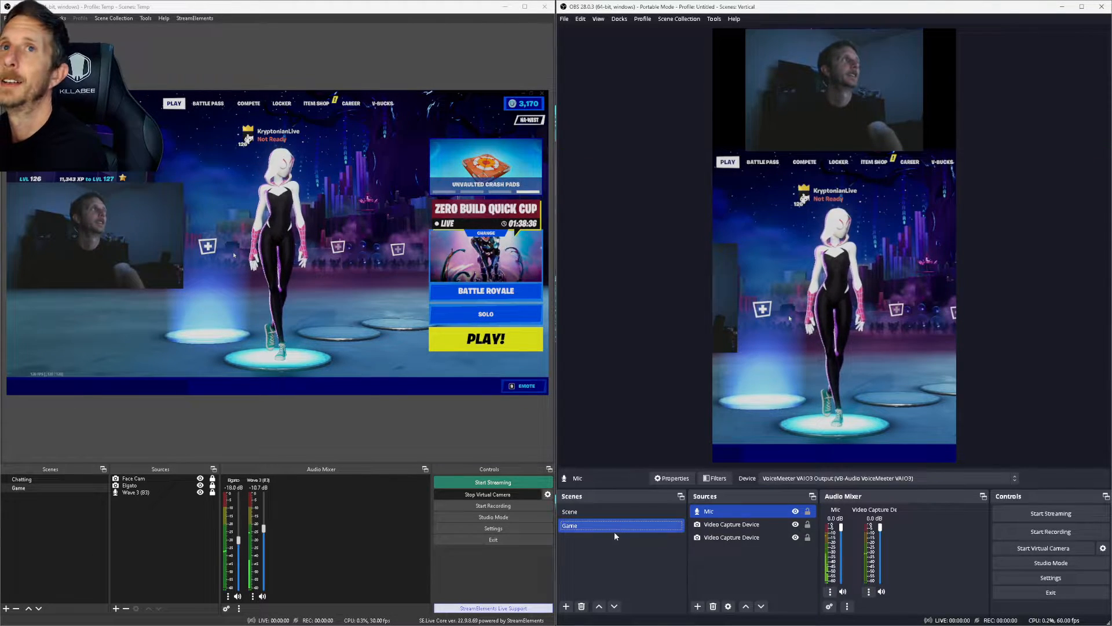
left_click(572, 512)
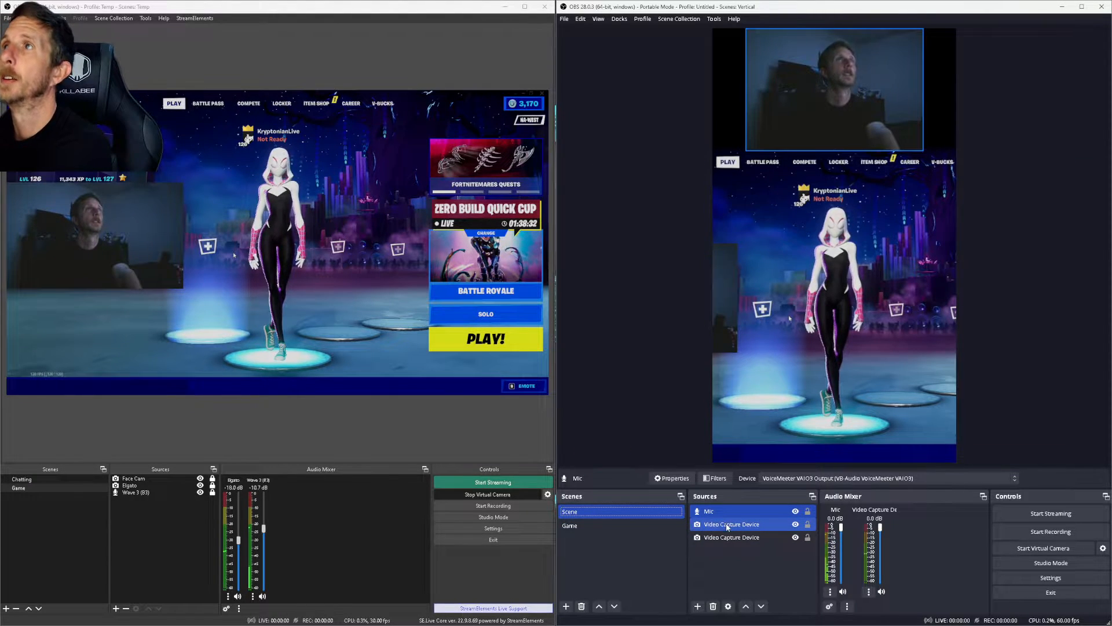
Step: Remove the gameplay Video Capture Device from Scene
left_click(727, 537)
right_click(727, 537)
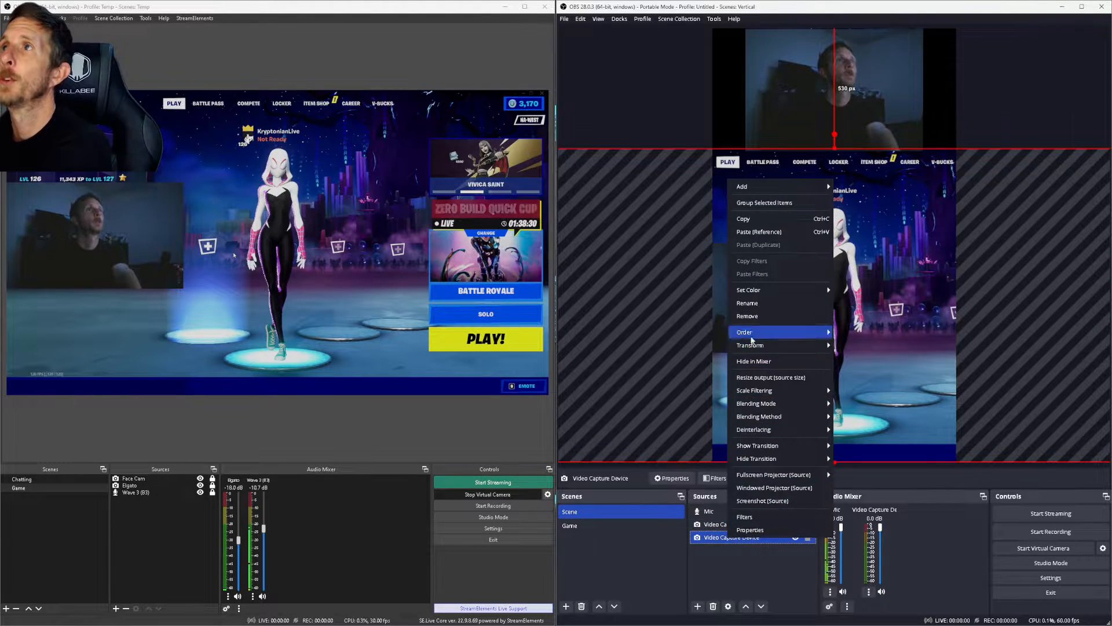
left_click(748, 316)
left_click(879, 326)
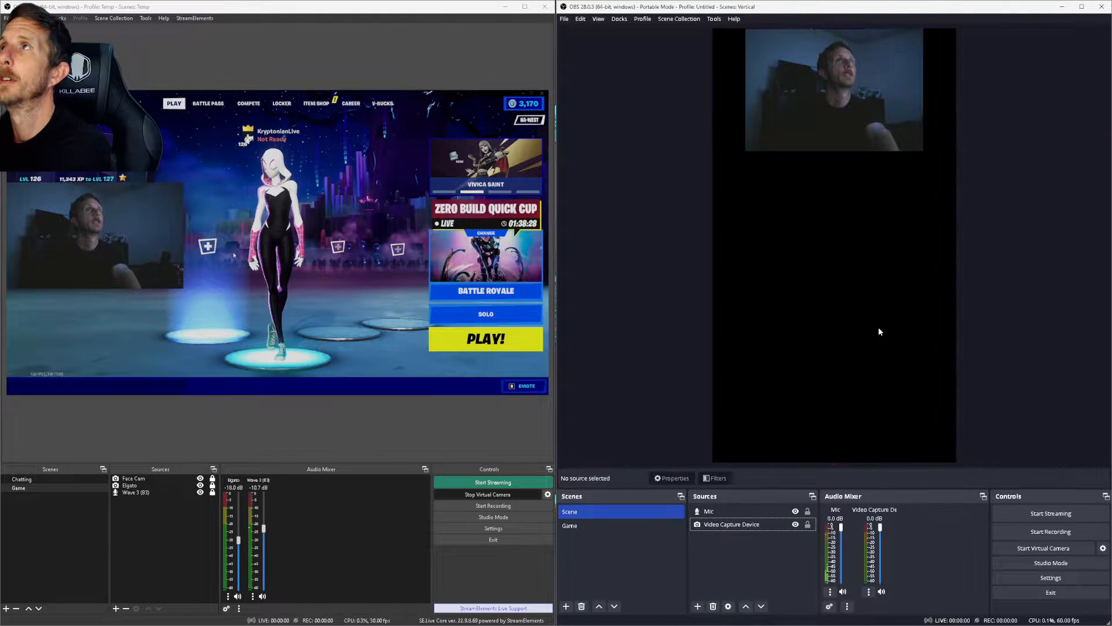
Step: Move and enlarge the webcam to span the canvas width across the middle
left_click_drag(838, 100, 804, 161)
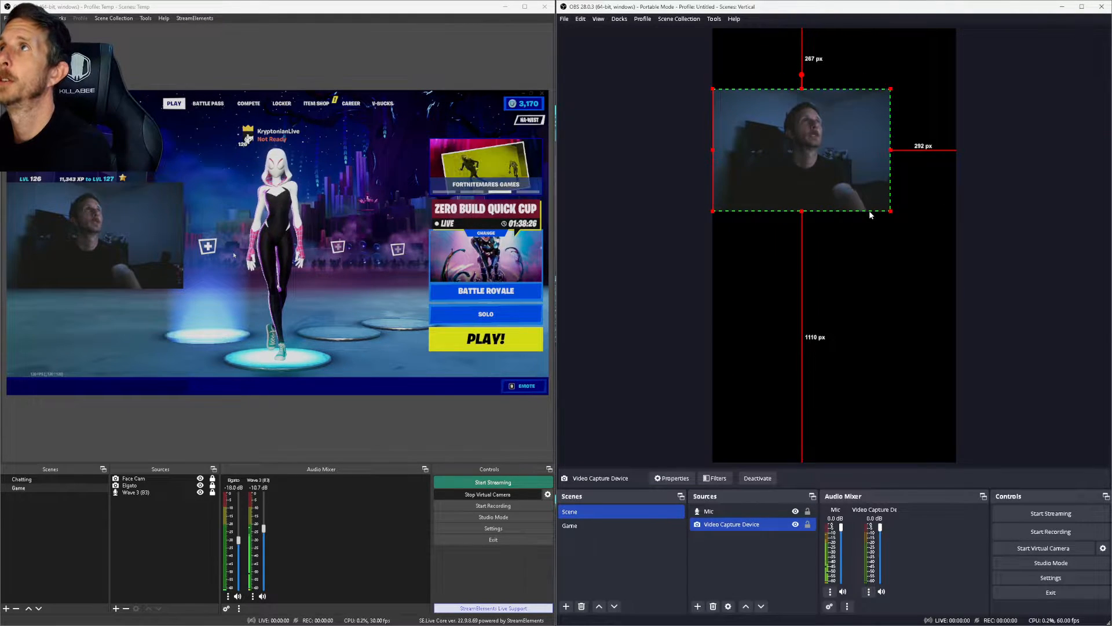
mouse_move(892, 213)
left_mouse_down()
mouse_move(918, 264)
mouse_move(953, 287)
mouse_move(1020, 372)
left_mouse_up()
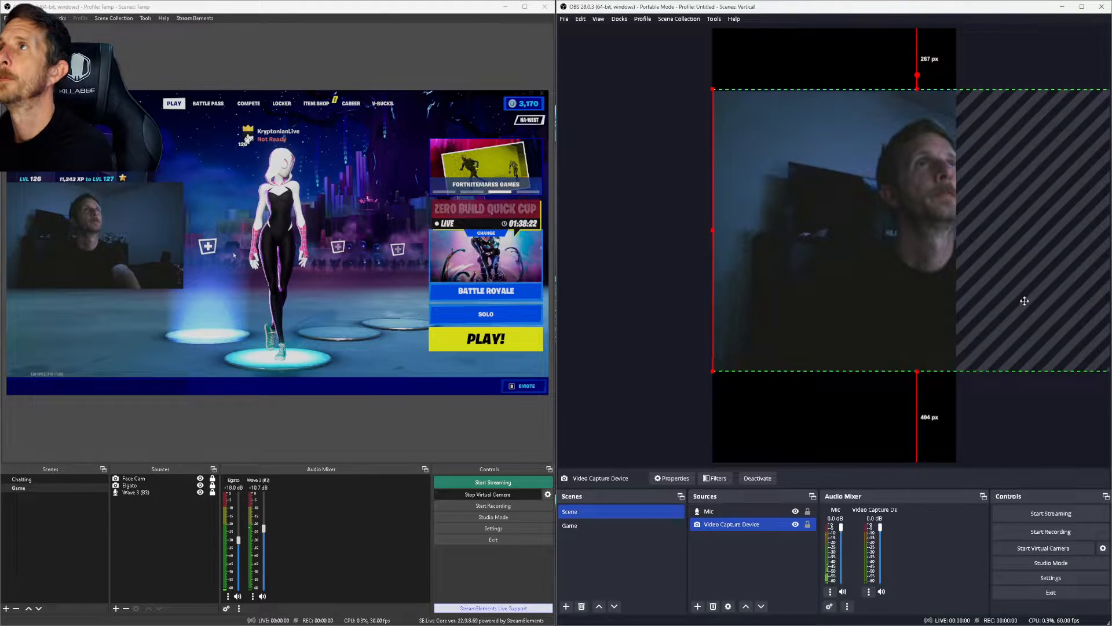
left_click_drag(1025, 301, 946, 313)
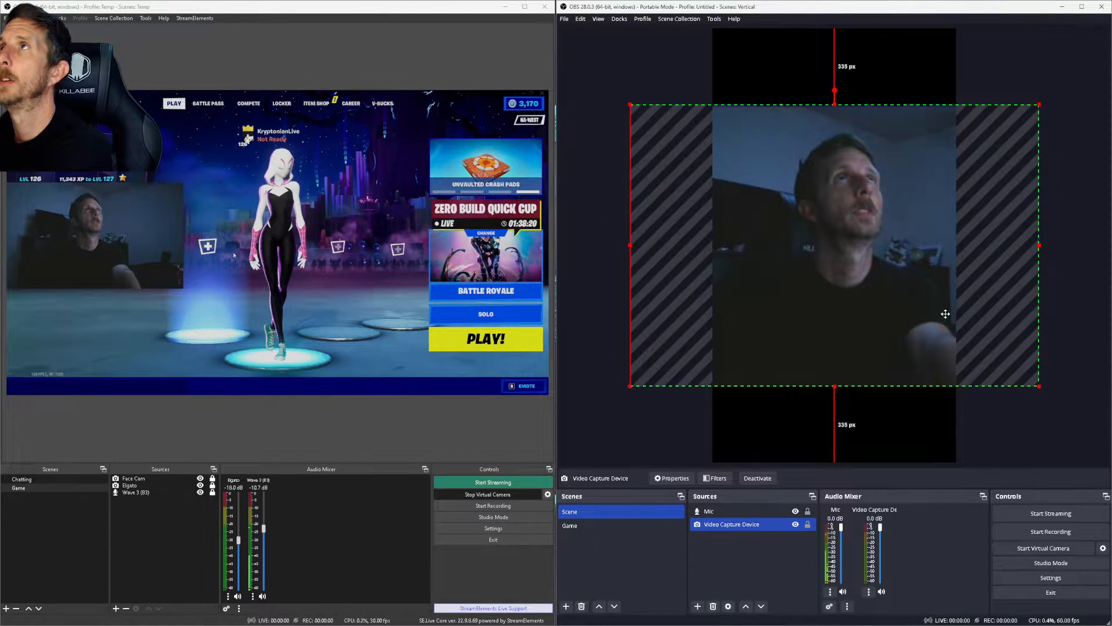
left_click(996, 75)
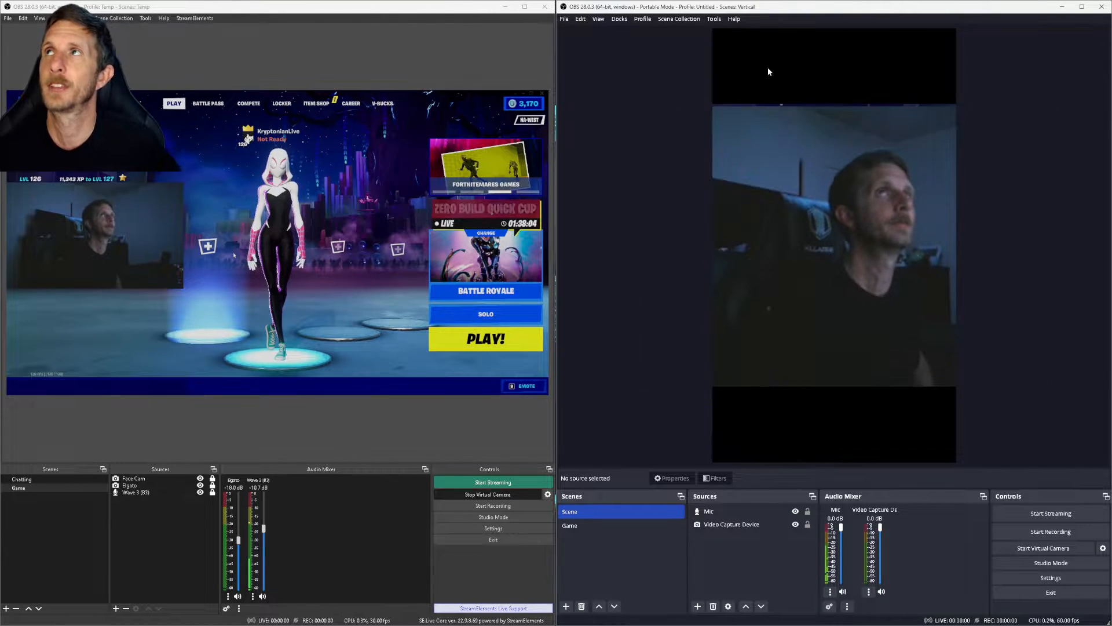
left_click(874, 104)
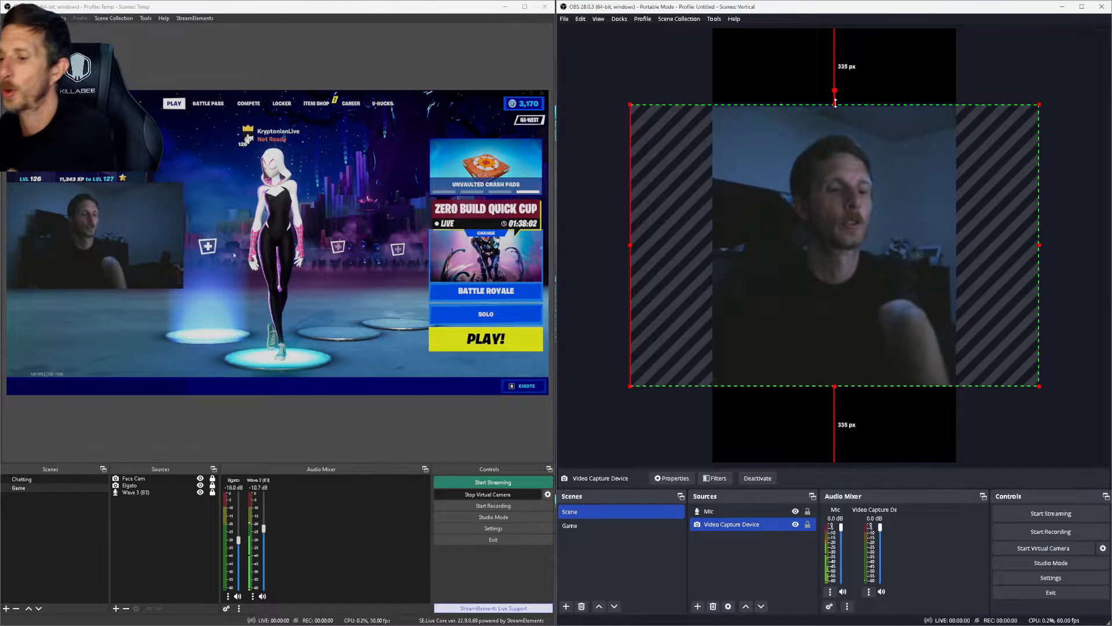
key("alt")
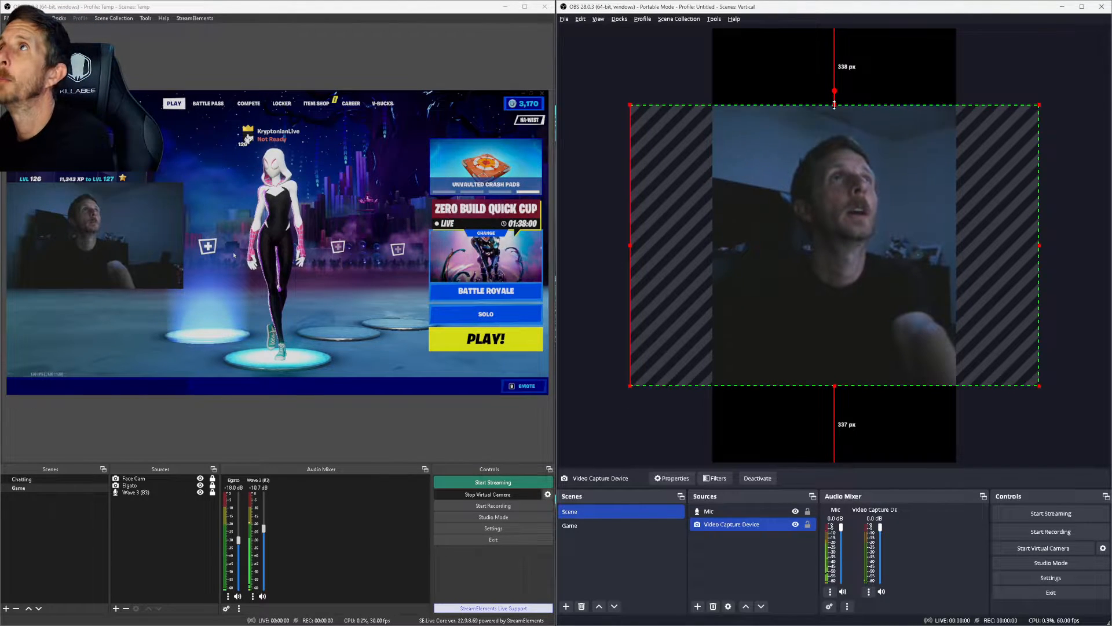
left_click(1012, 69)
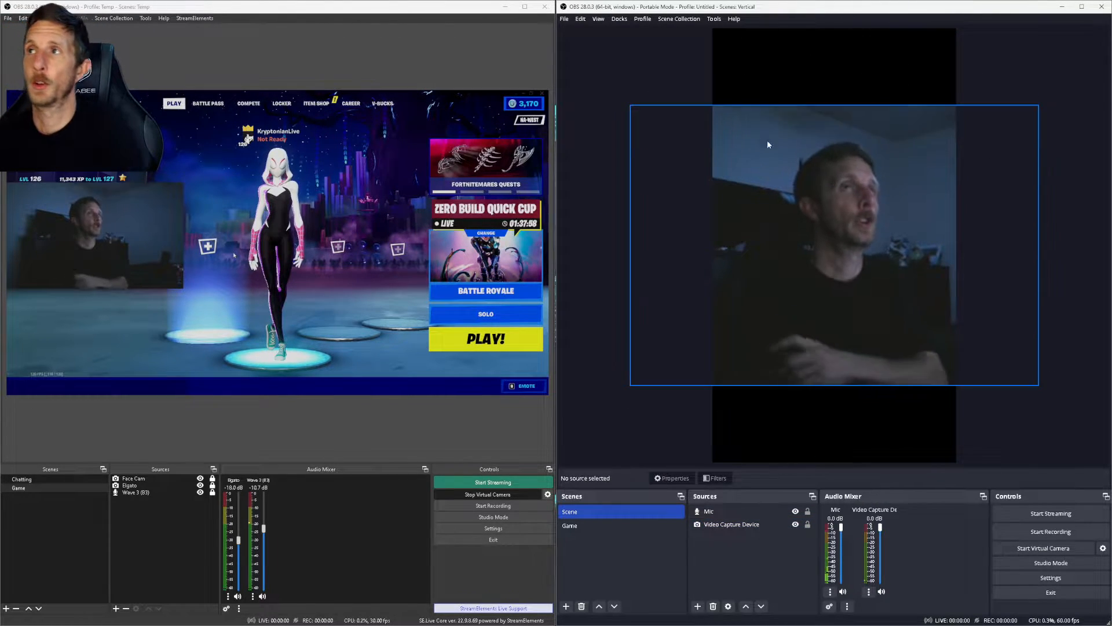
left_click(829, 222)
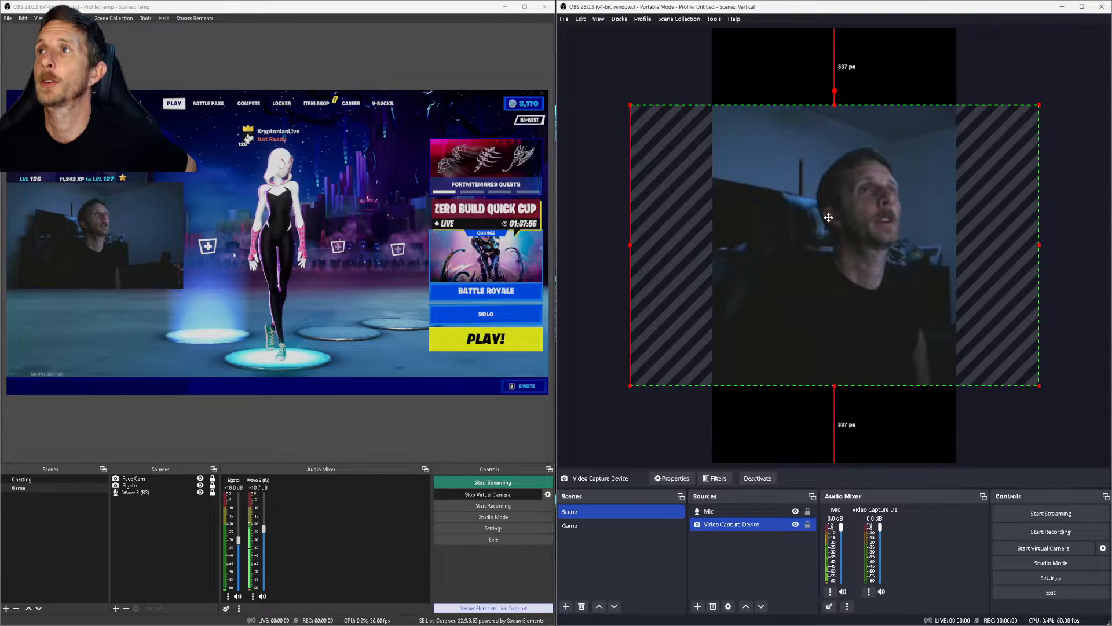
left_click(1028, 75)
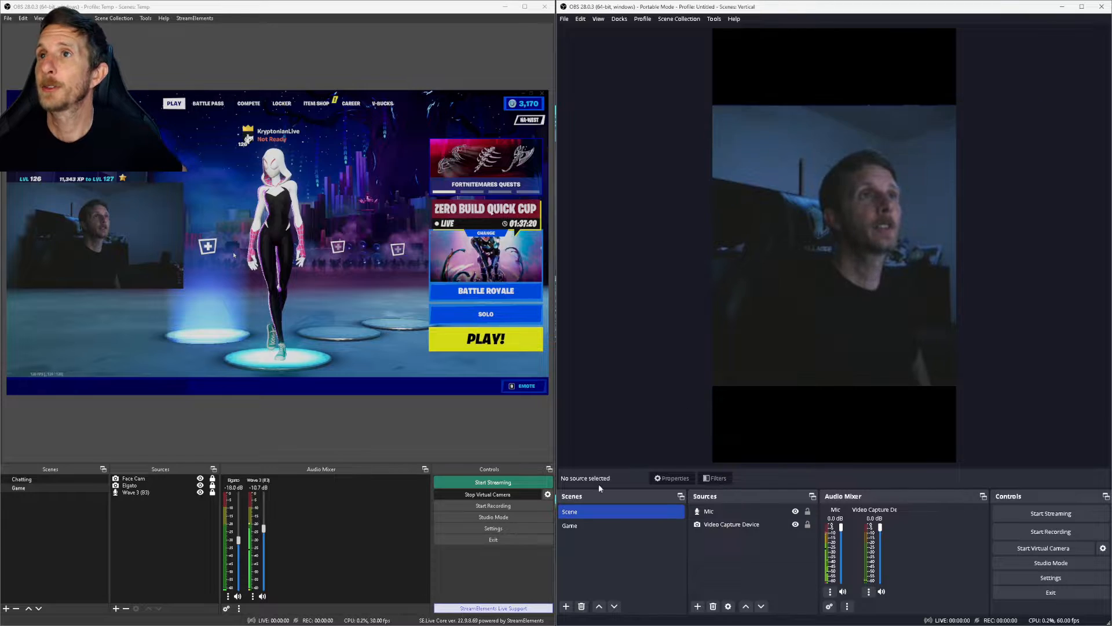
Step: Rename the vertical instance's Scene to 'Chatting'
right_click(576, 514)
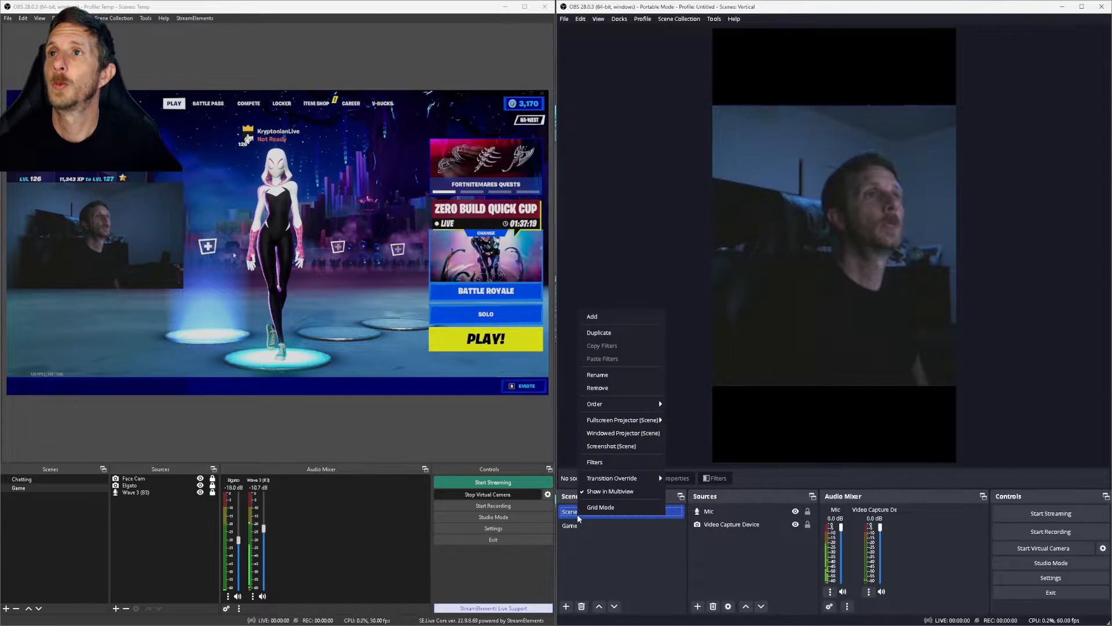
left_click(605, 374)
type("Chat")
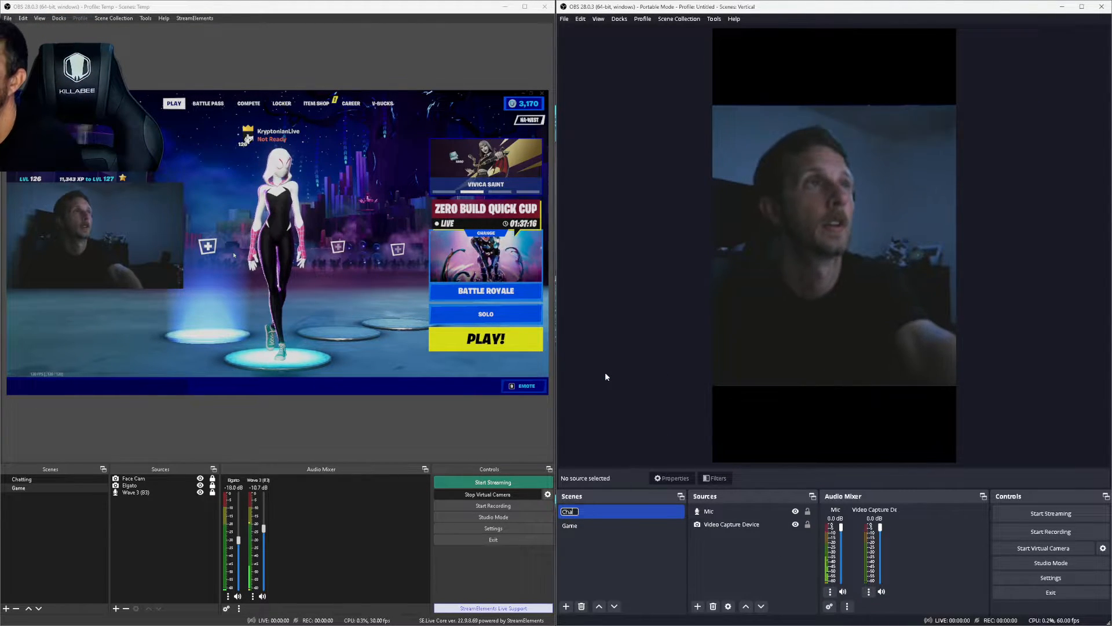
type("ting")
key("Return")
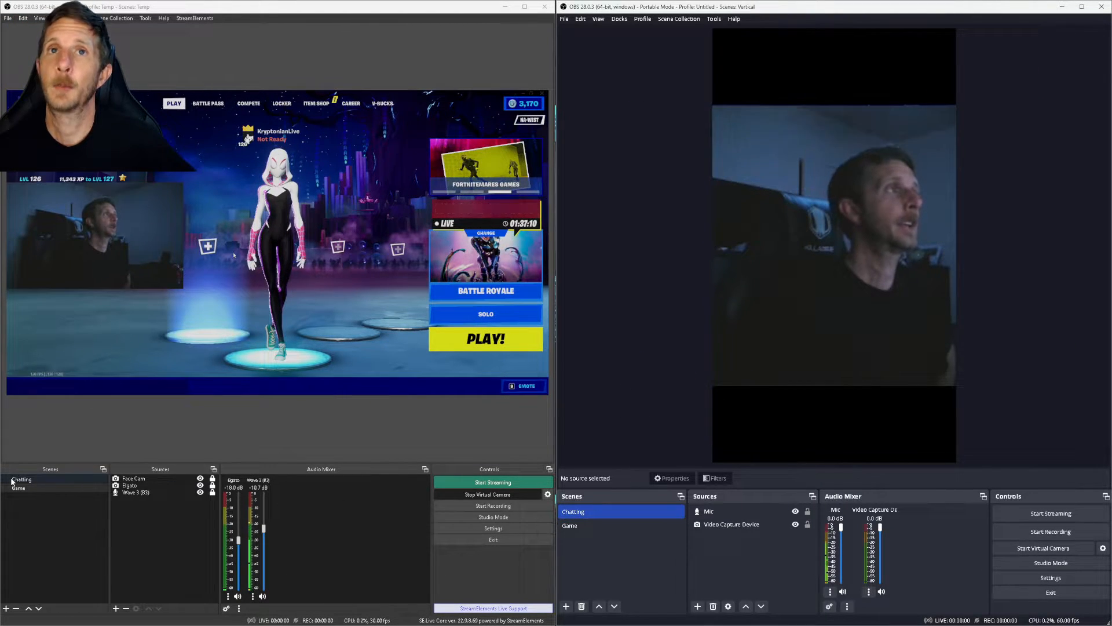
Step: Review the main instance's scene-switch hotkeys in Settings > Hotkeys
left_click(497, 528)
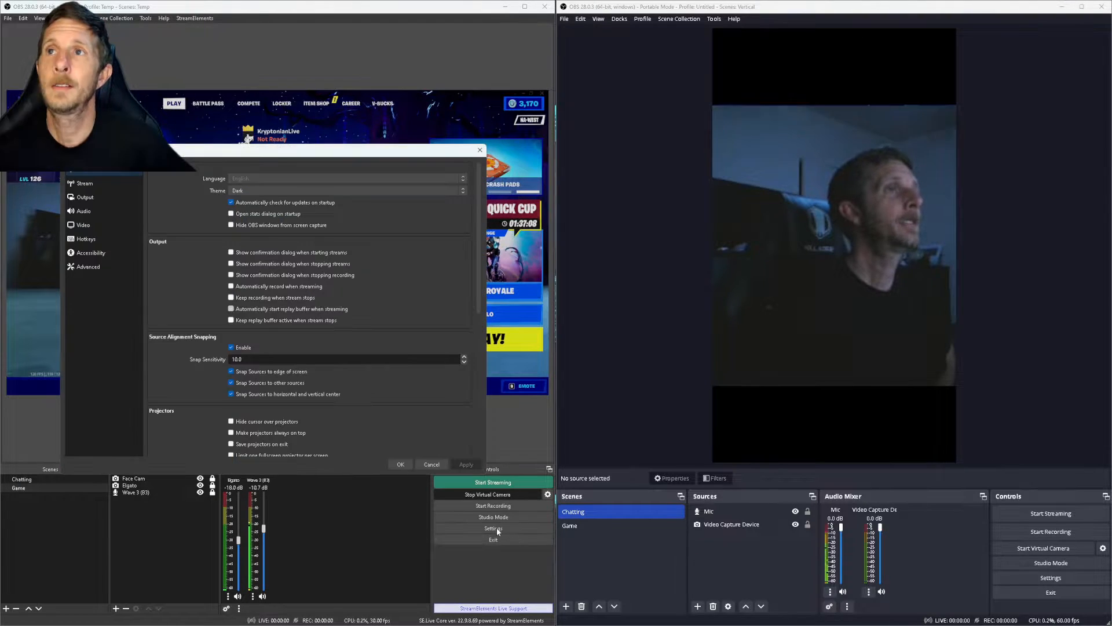
left_click(87, 240)
scroll(207, 345, "down", 10)
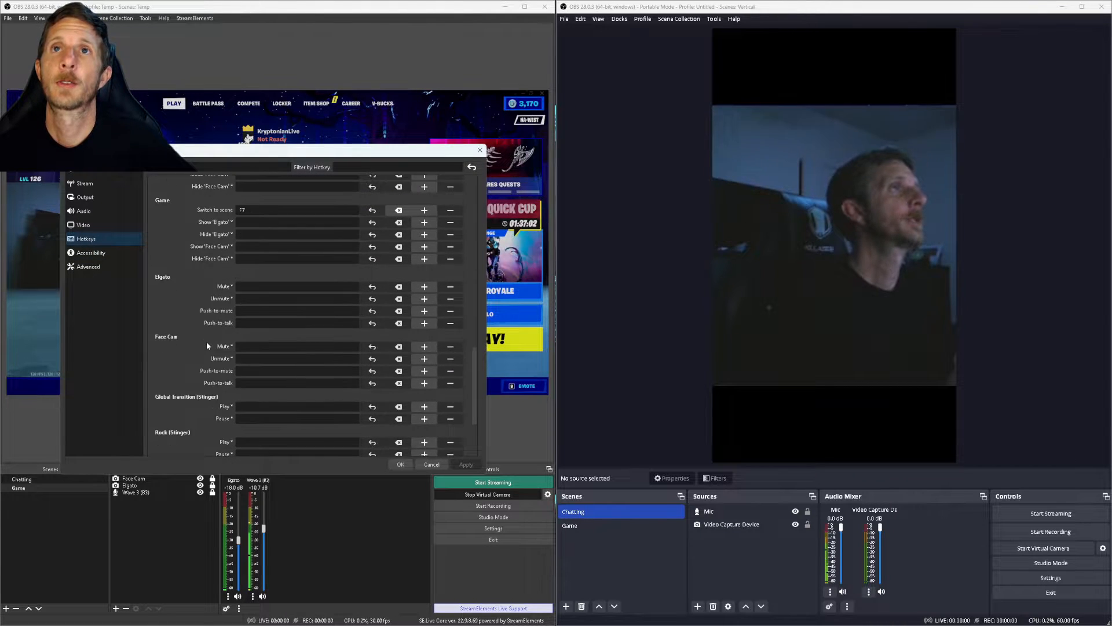
scroll(207, 345, "up", 1)
scroll(201, 278, "up", 1)
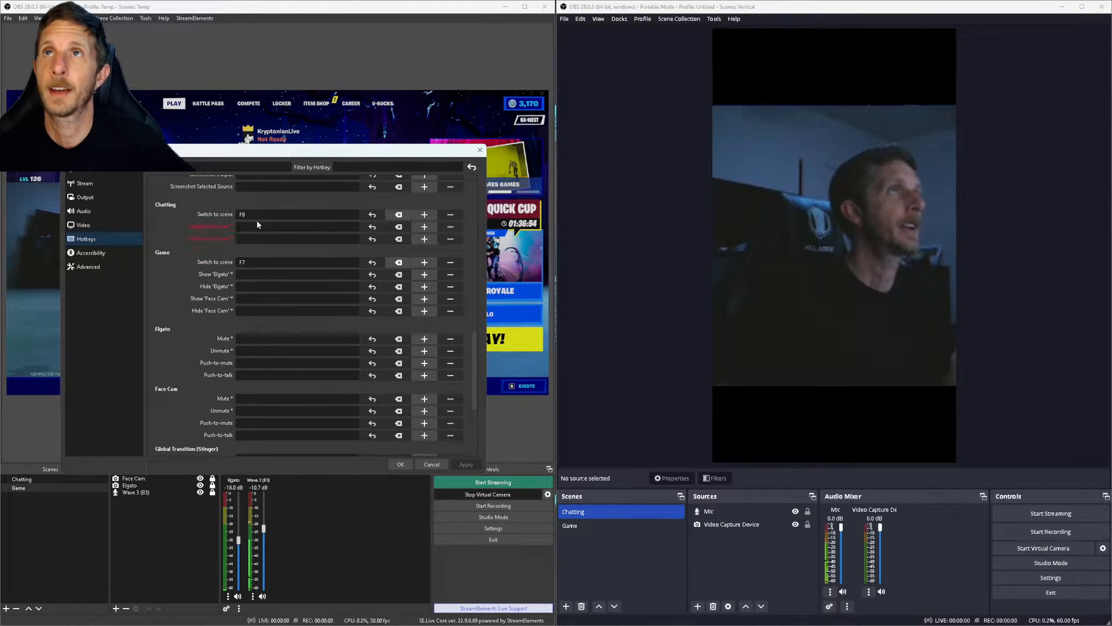
left_click(400, 464)
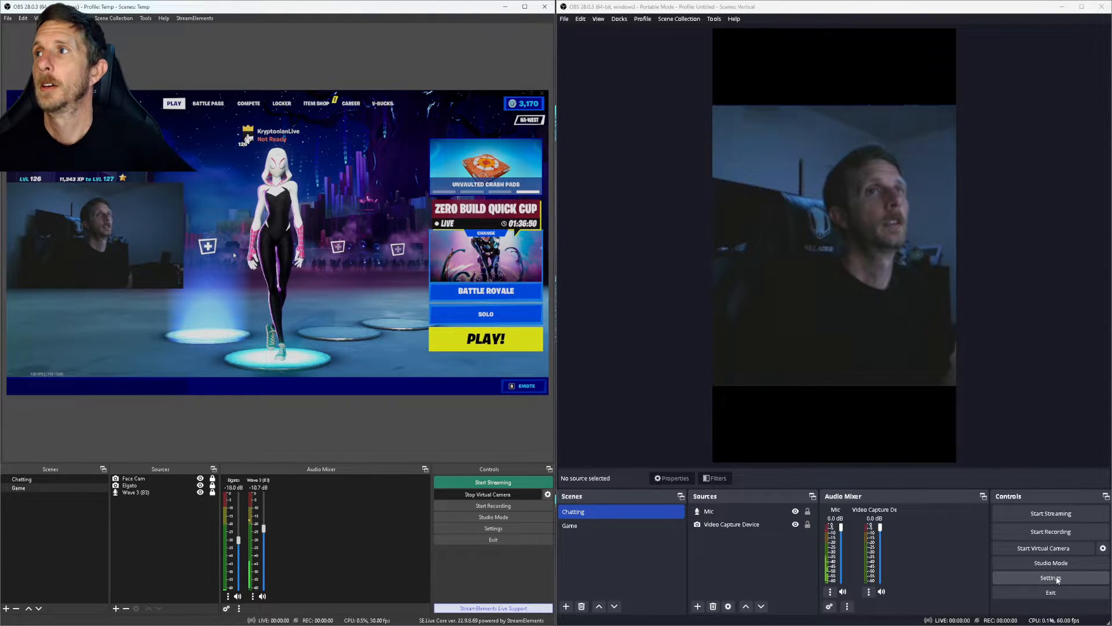
Step: Assign F7 to switch to Game and F8 to switch to Chatting, and save
left_click(1037, 576)
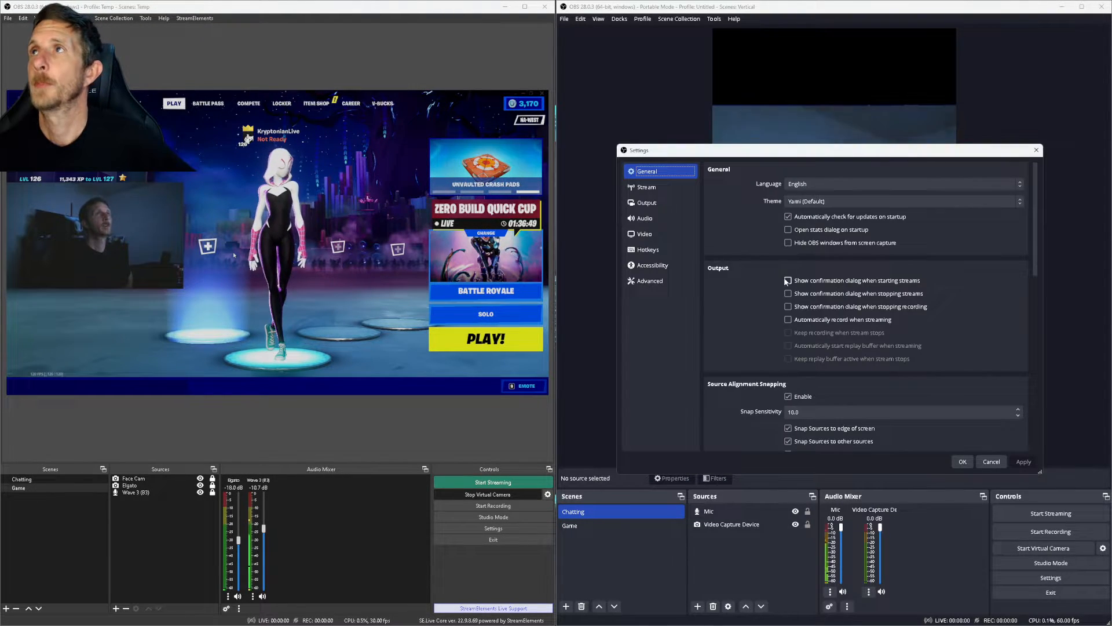
left_click(649, 249)
scroll(727, 301, "down", 5)
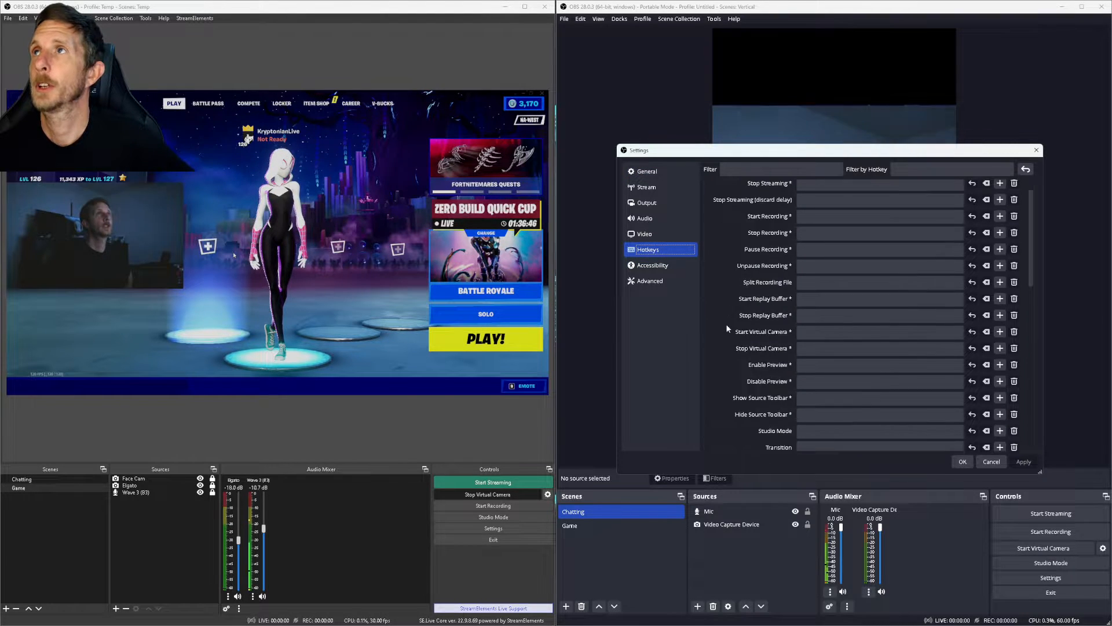
scroll(728, 328, "down", 2)
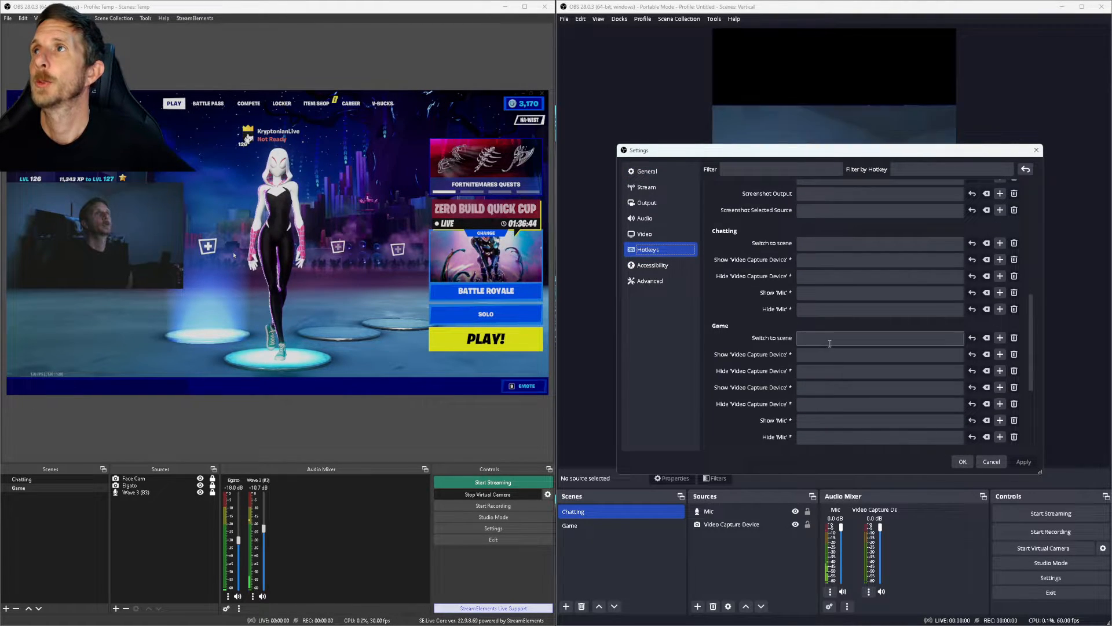
left_click(829, 341)
key("F7")
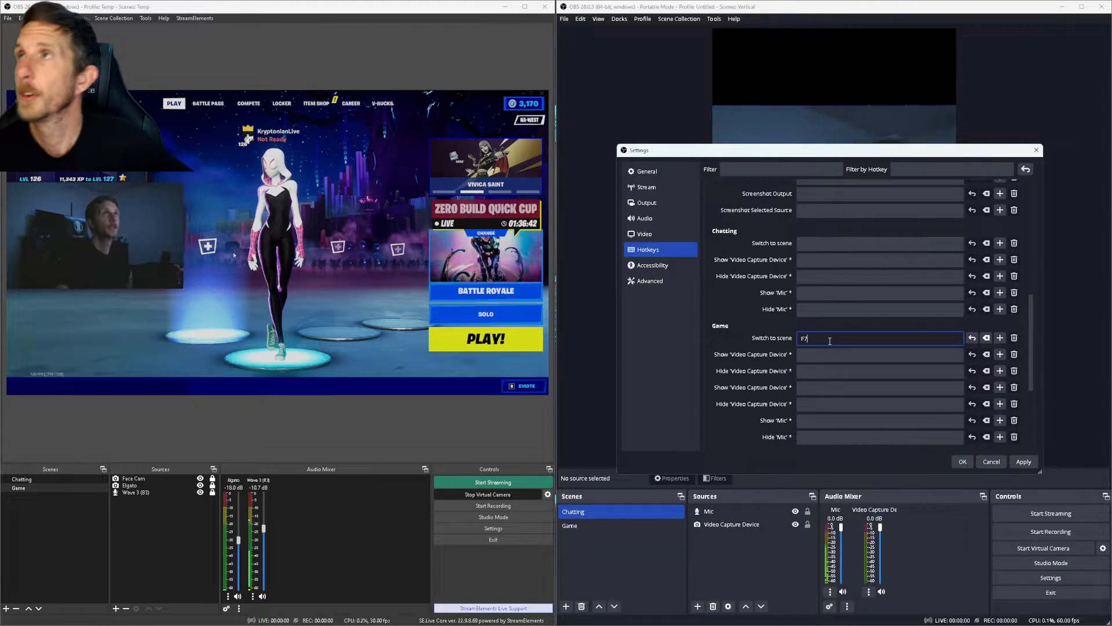
left_click(832, 243)
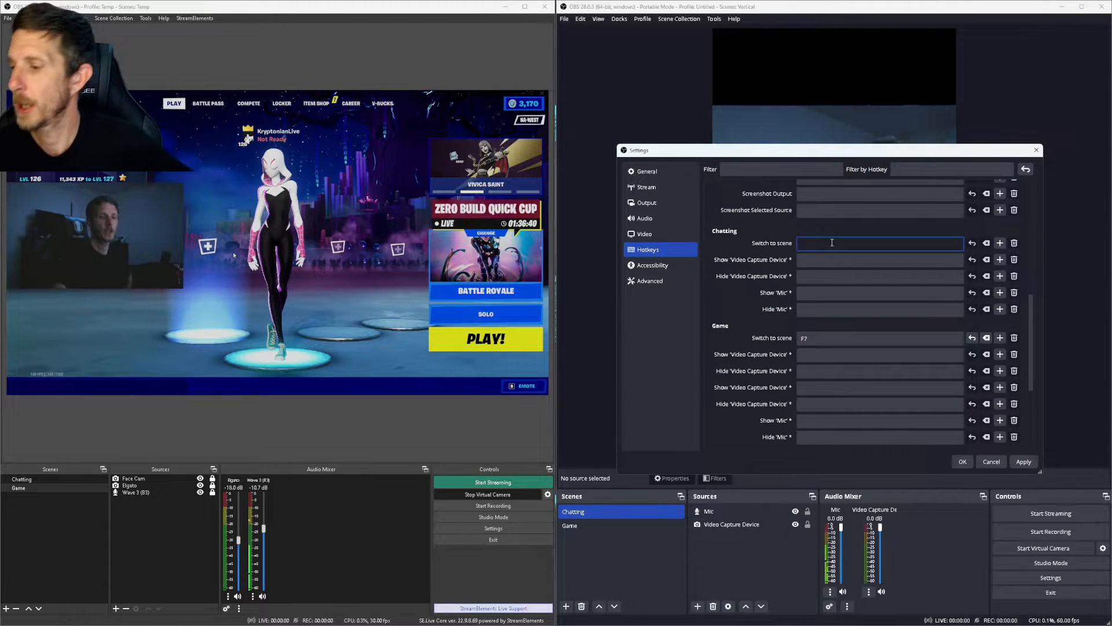
key("F8")
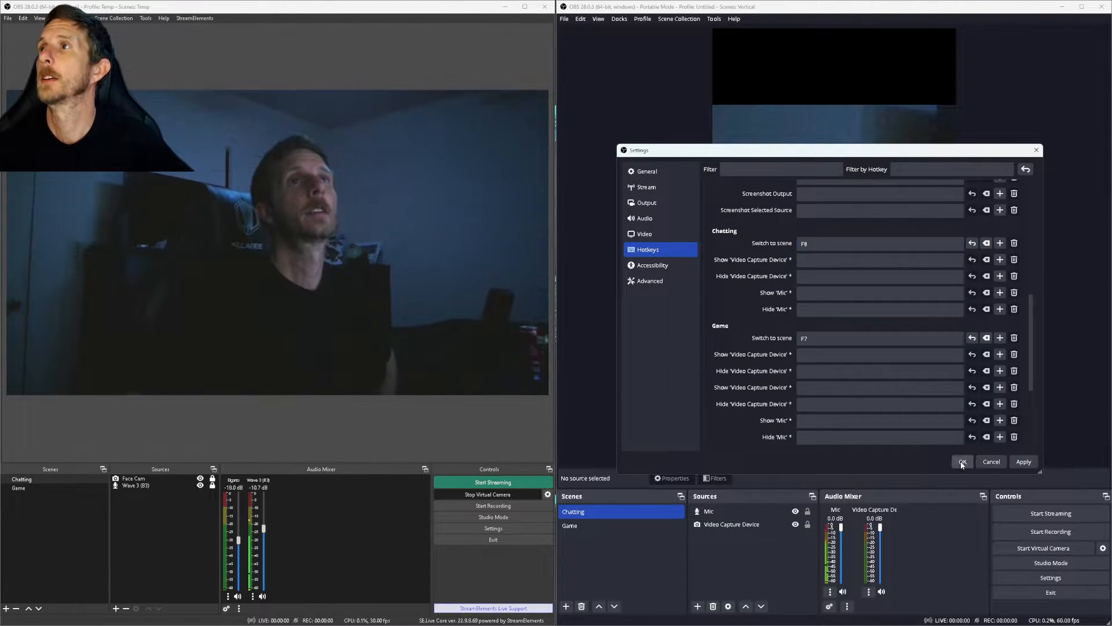
left_click(962, 462)
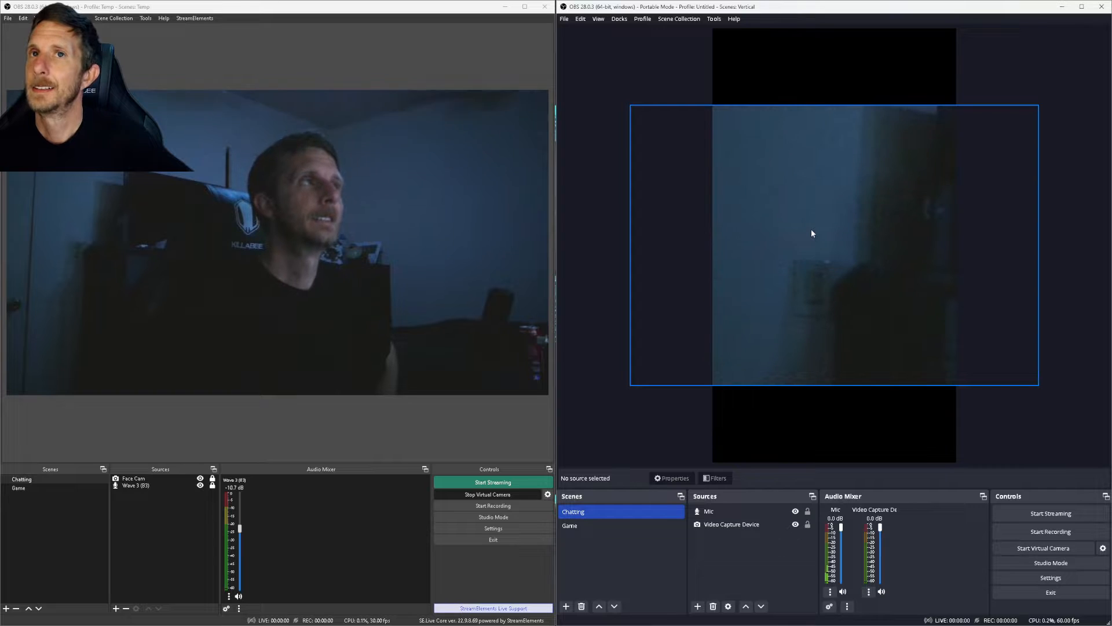
Step: Reset the Chatting webcam's transform, then enlarge it past the canvas edges and centre it
mouse_move(811, 233)
left_mouse_down()
mouse_move(896, 222)
mouse_move(801, 226)
mouse_move(820, 220)
left_mouse_up()
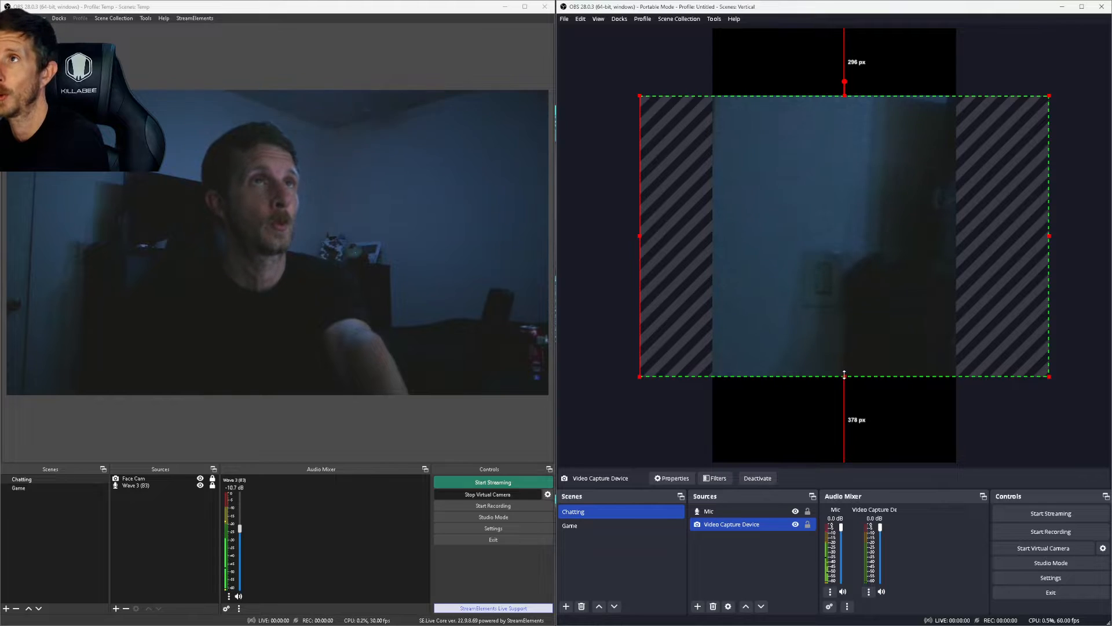
right_click(837, 294)
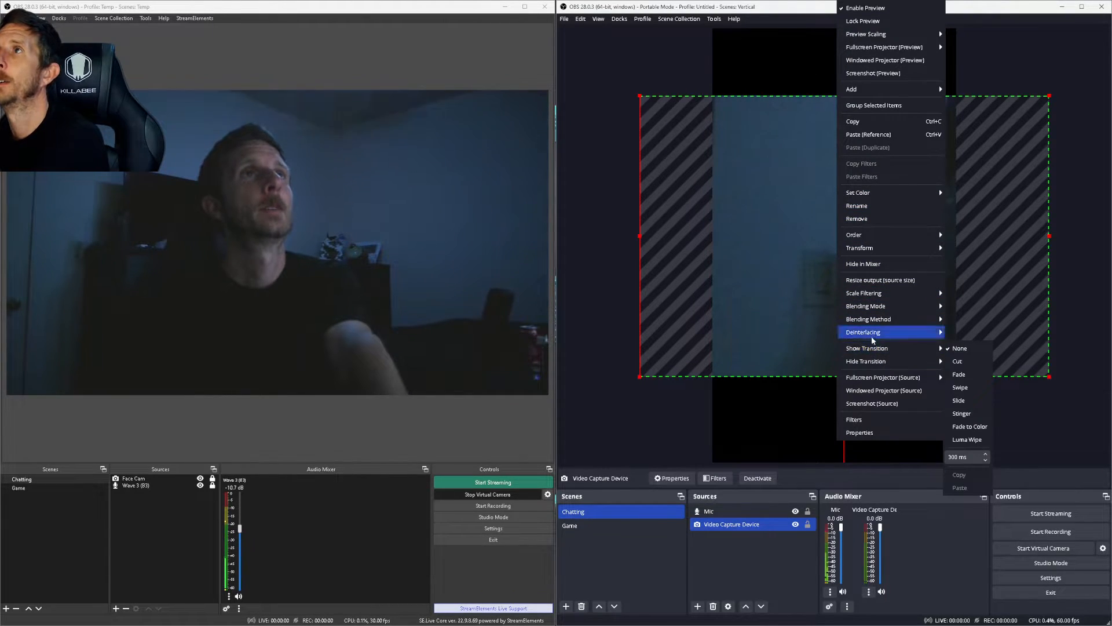
mouse_move(872, 250)
left_click(967, 286)
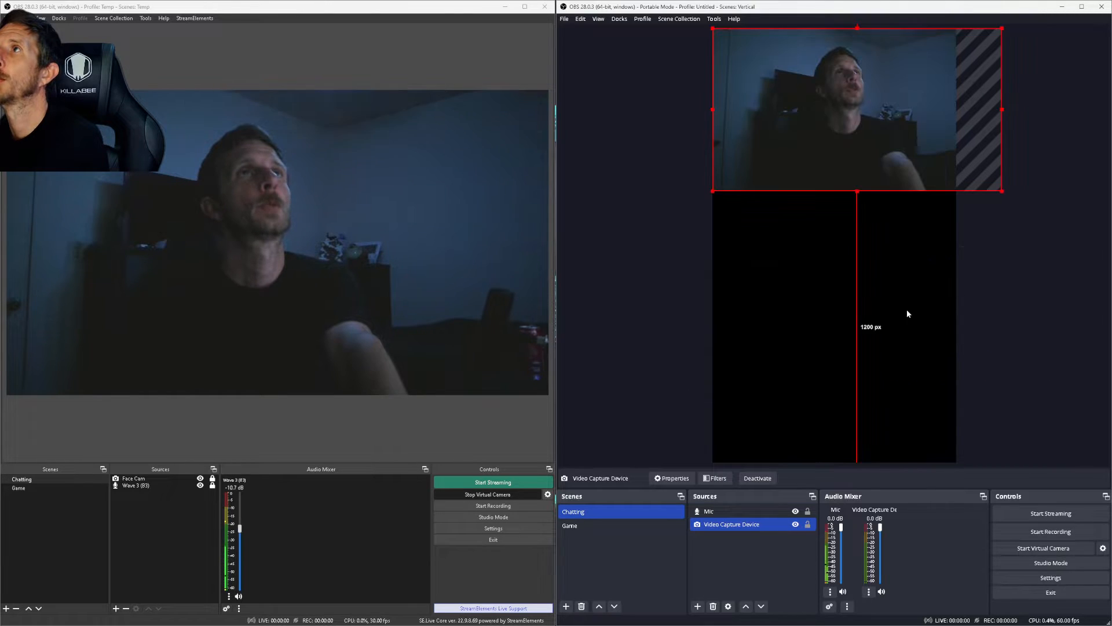
left_click_drag(1001, 191, 1104, 350)
left_click_drag(1007, 223, 830, 238)
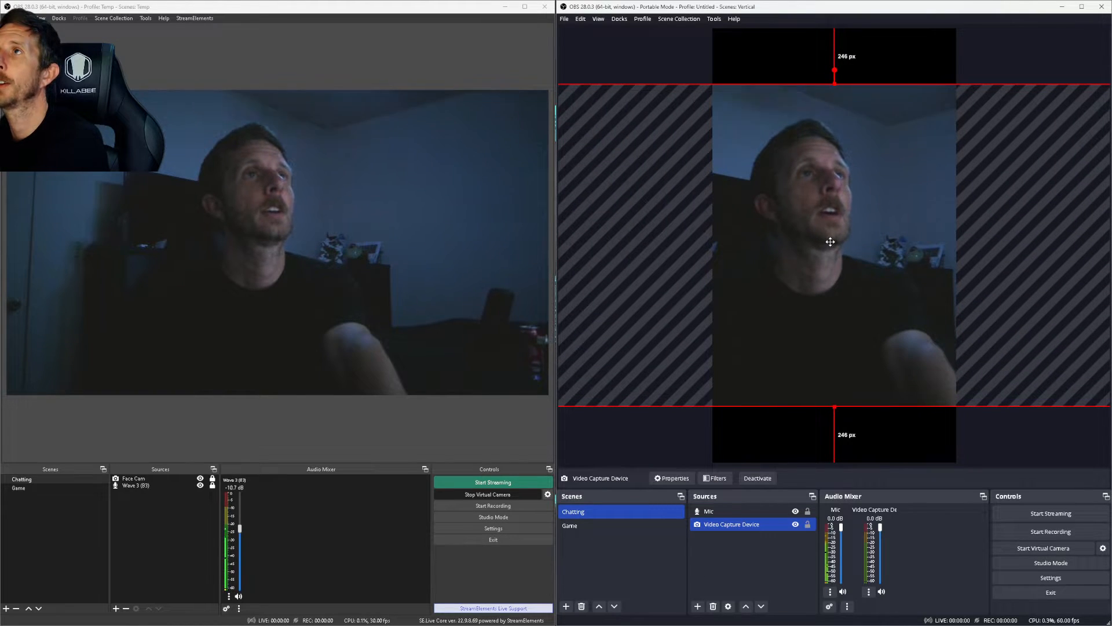
Step: Check the webcam framing, then switch both setups to the Game scene with F2
left_click(976, 74)
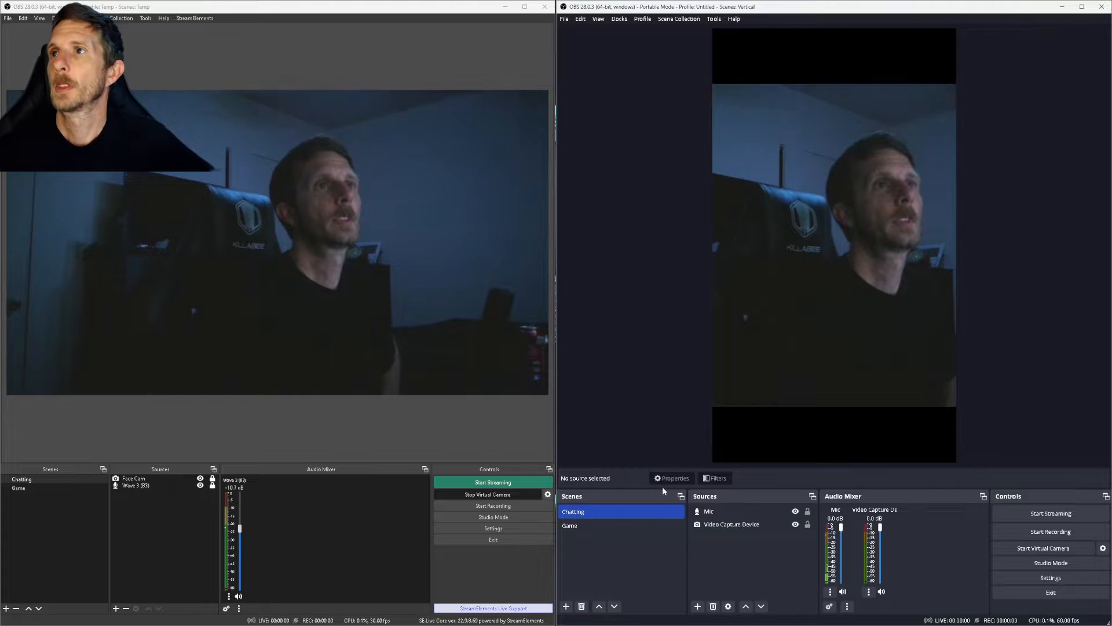
left_click(759, 527)
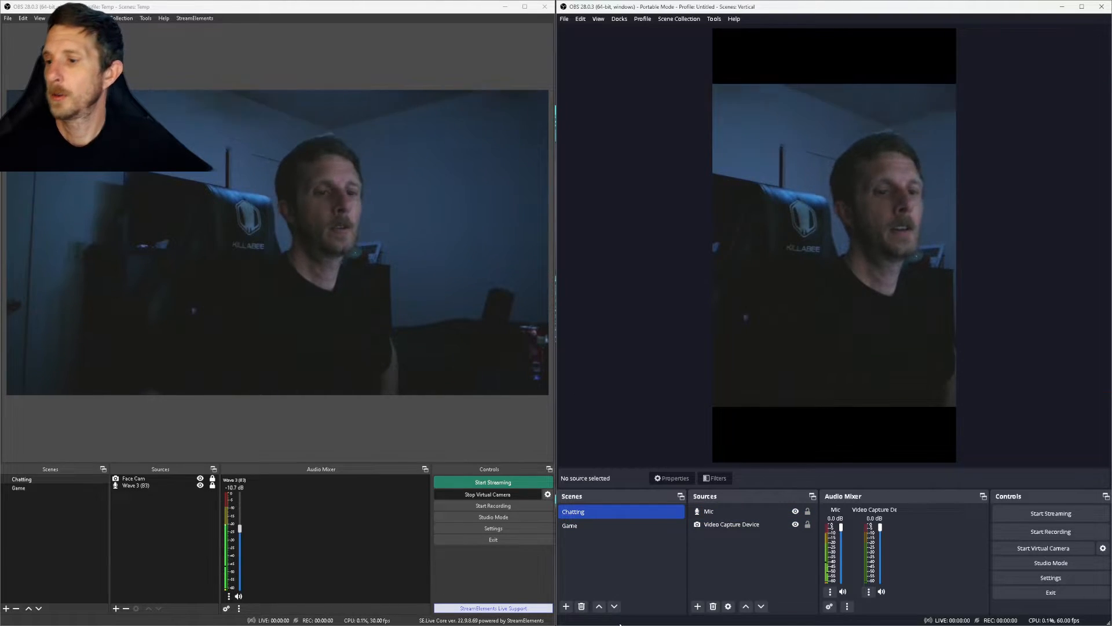
key("F2")
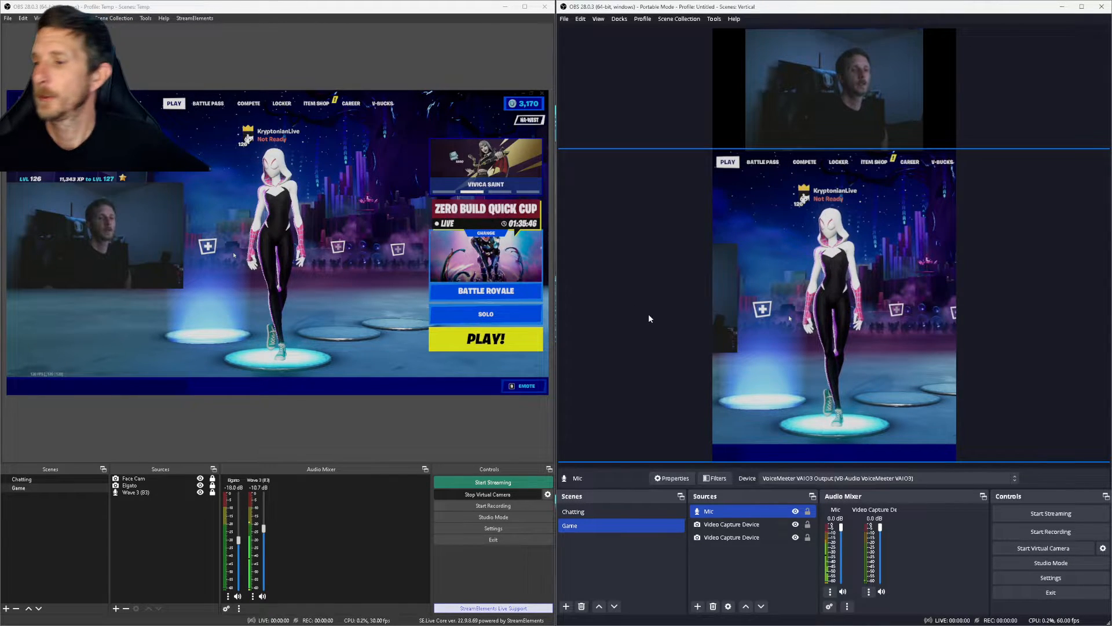
key("F1")
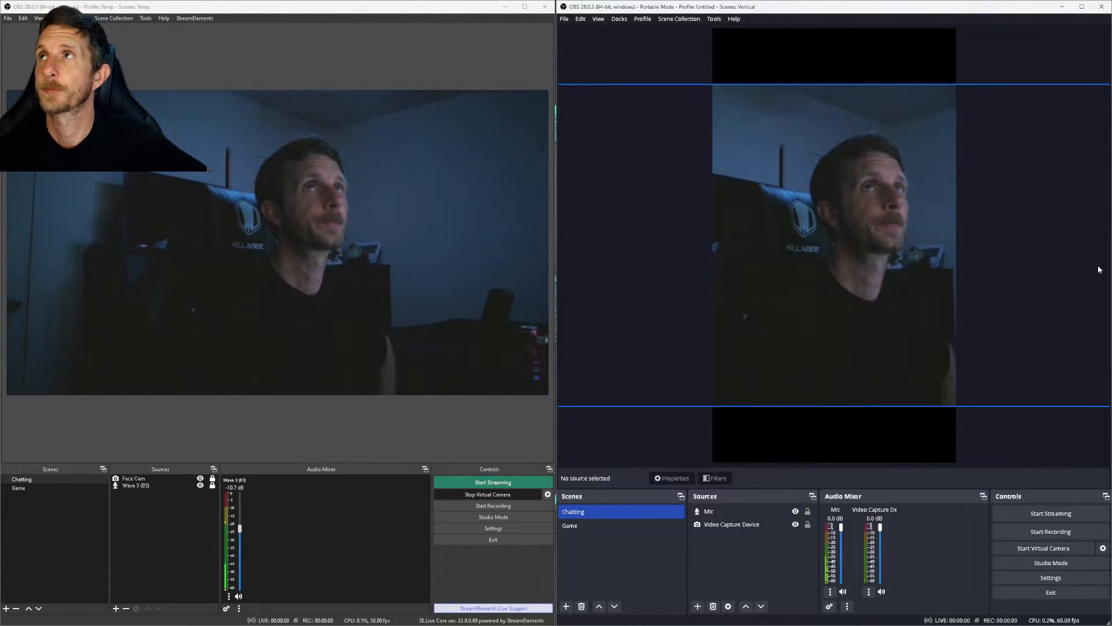
left_click(581, 525)
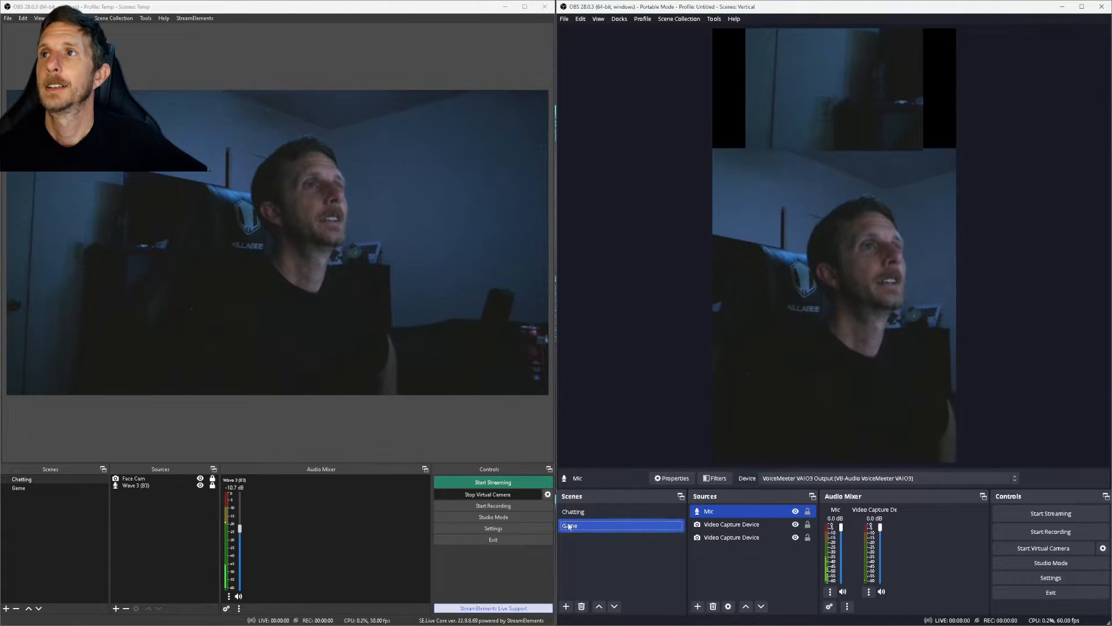
left_click(604, 511)
key("F2")
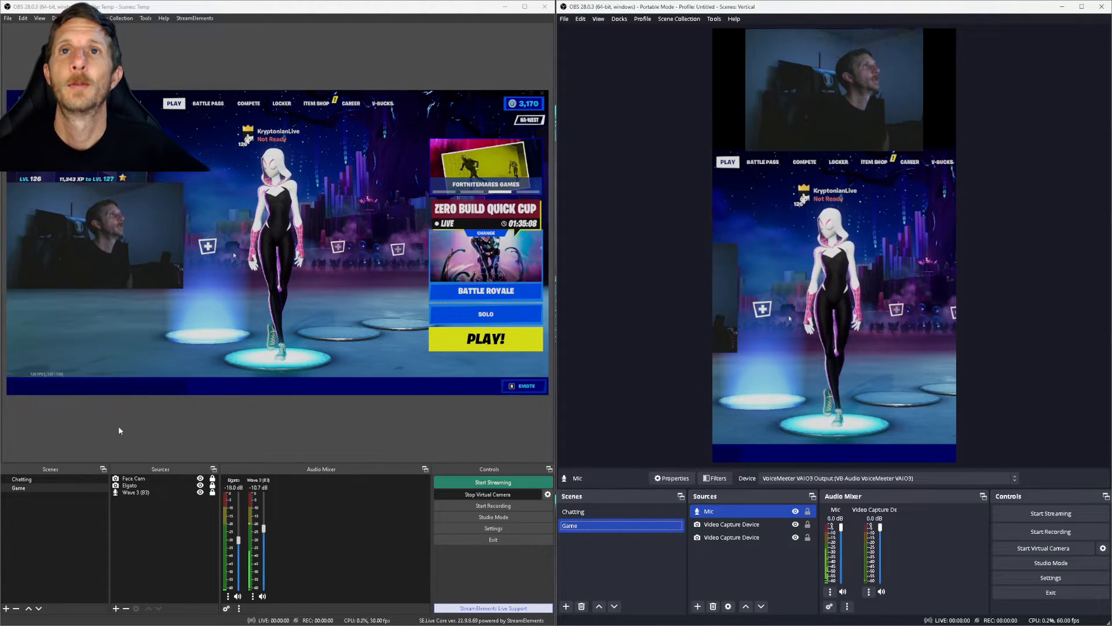
Step: Trim the right side of the Face Cam in the main OBS layout
left_click(141, 478)
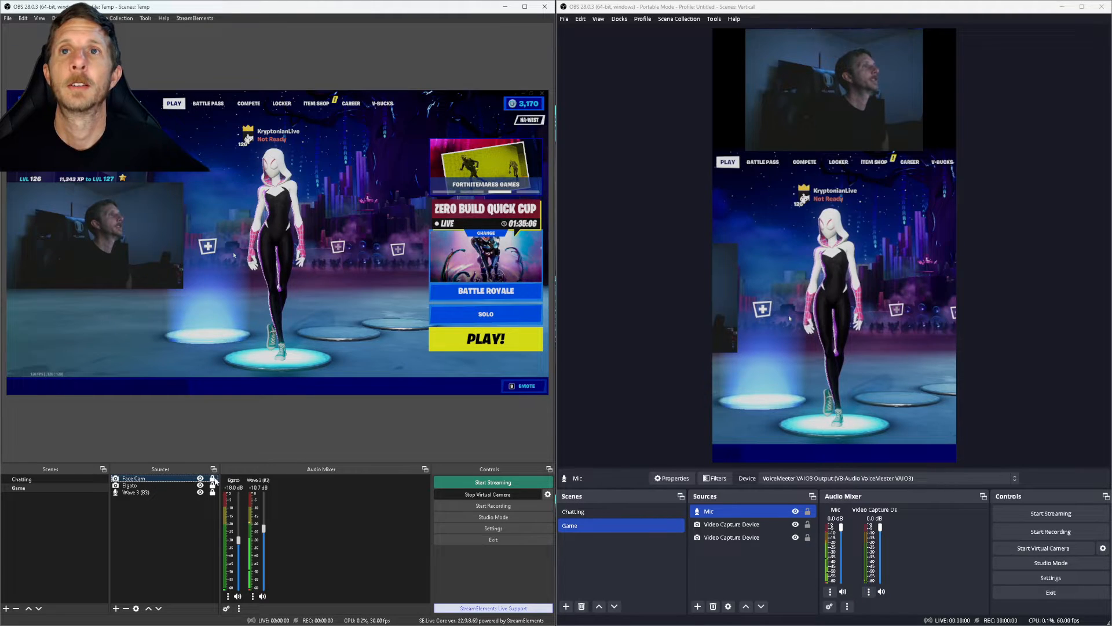
left_click(163, 287)
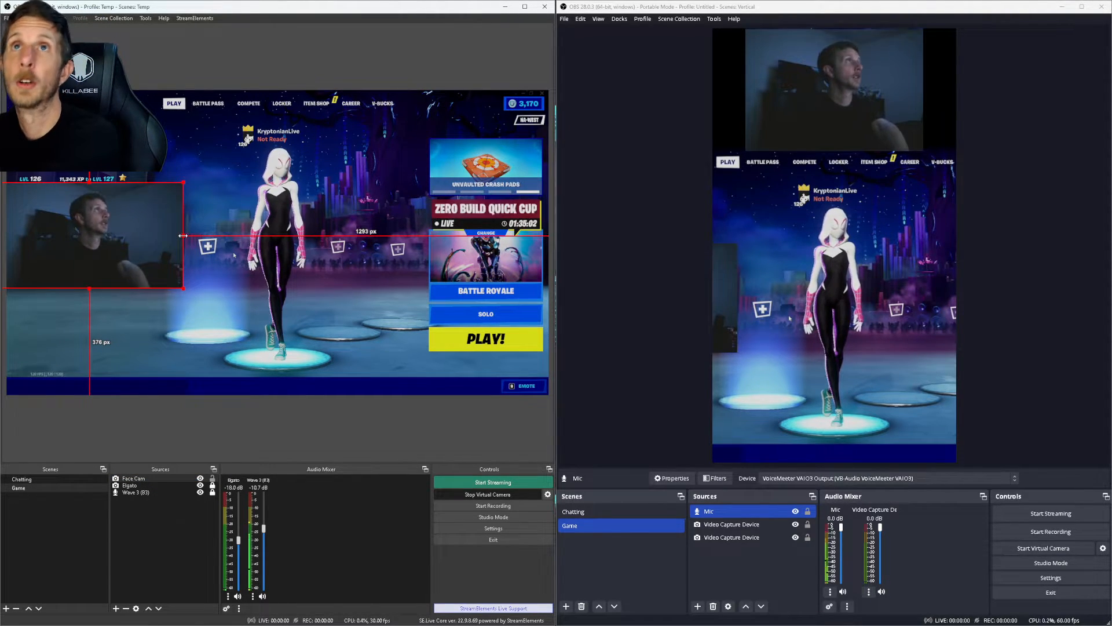
left_click_drag(183, 235, 173, 234)
key("ctrl+z")
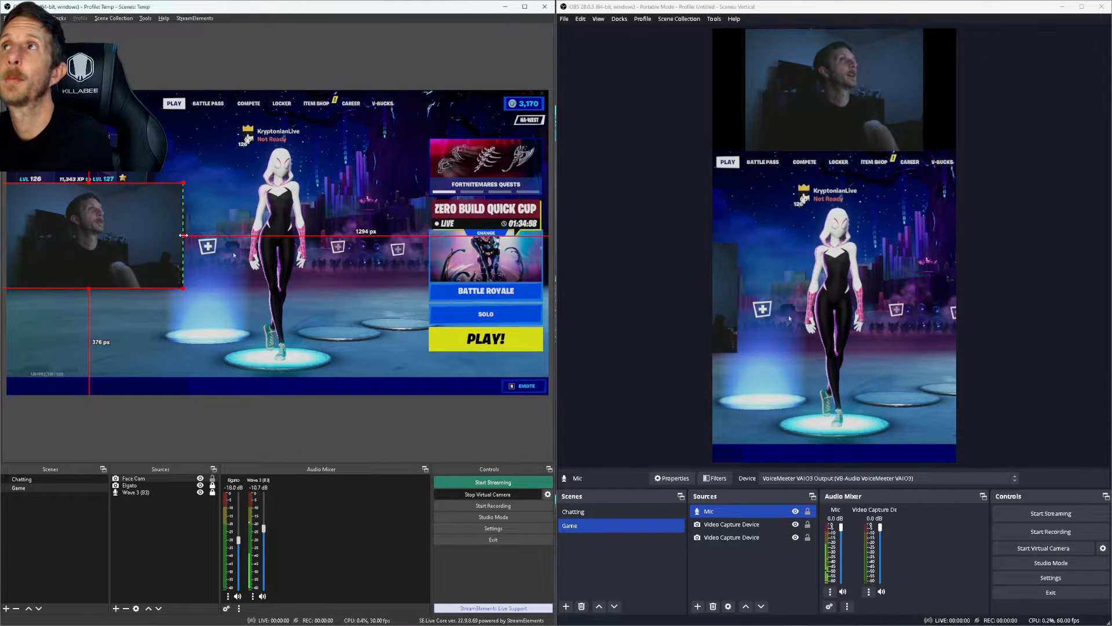
left_click_drag(183, 235, 108, 249)
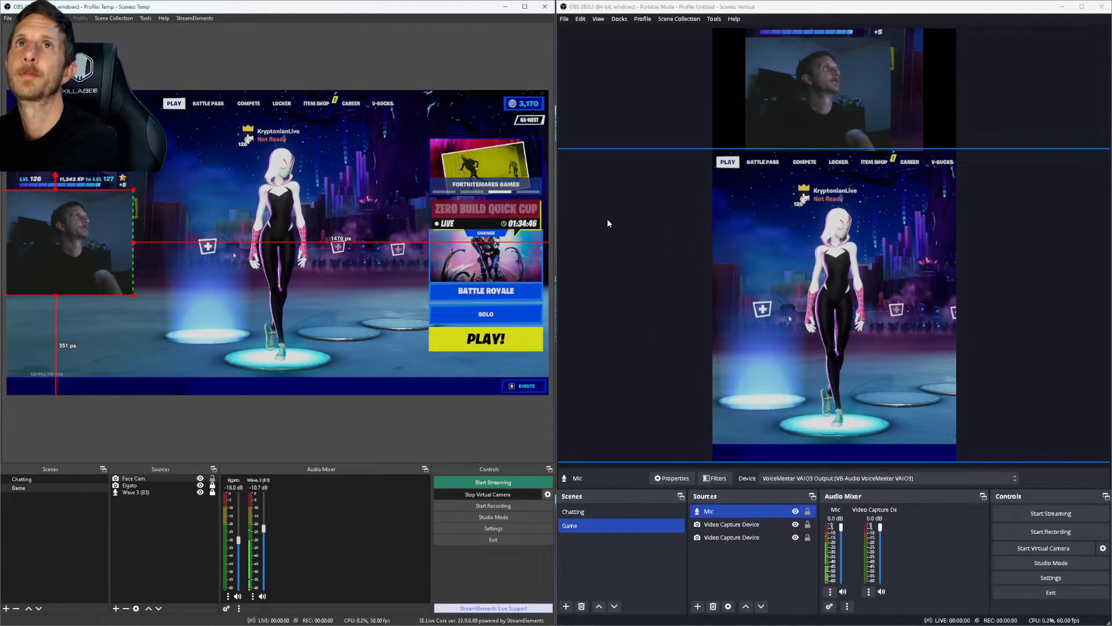
left_click(416, 59)
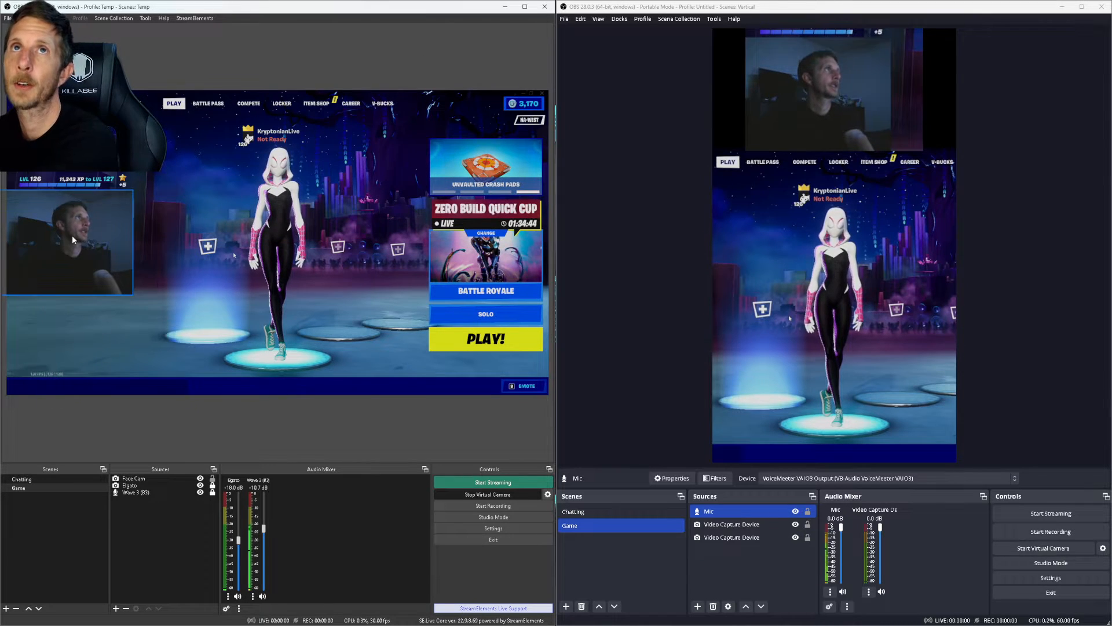
Step: Crop the vertical layout's face cam at the right and top, then enlarge and centre it at the top
left_click(820, 78)
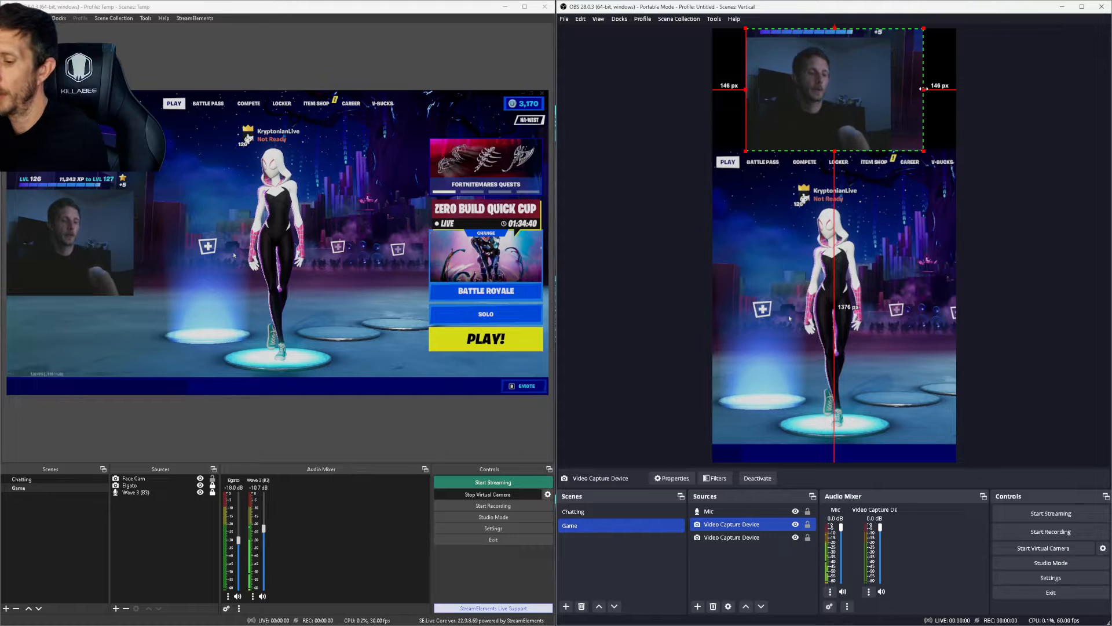
left_click_drag(923, 89, 892, 87)
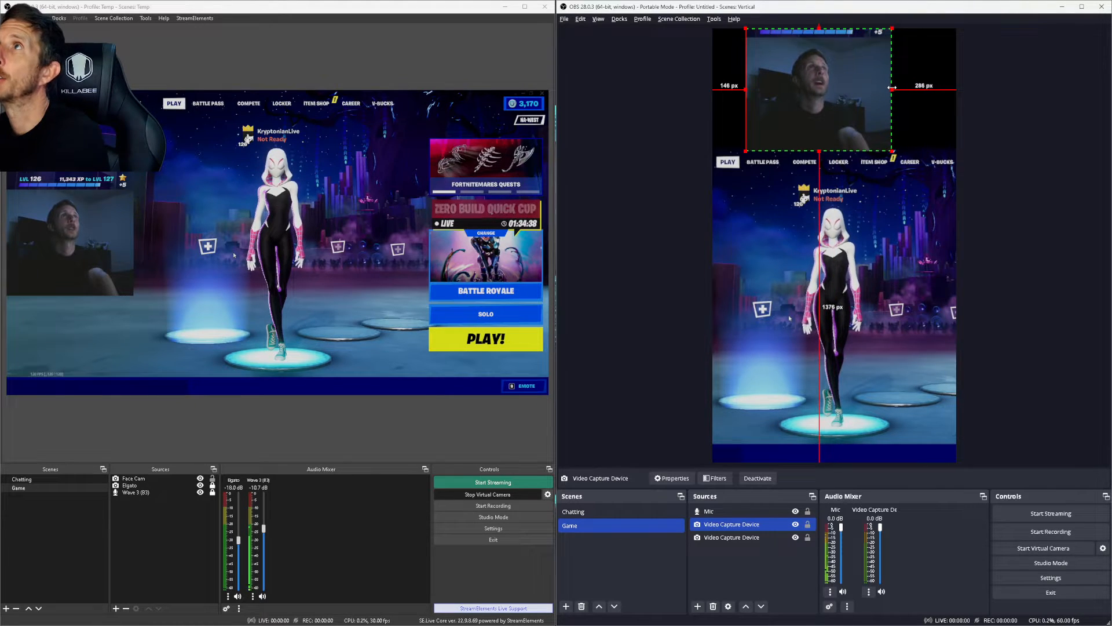
left_click_drag(819, 27, 818, 34)
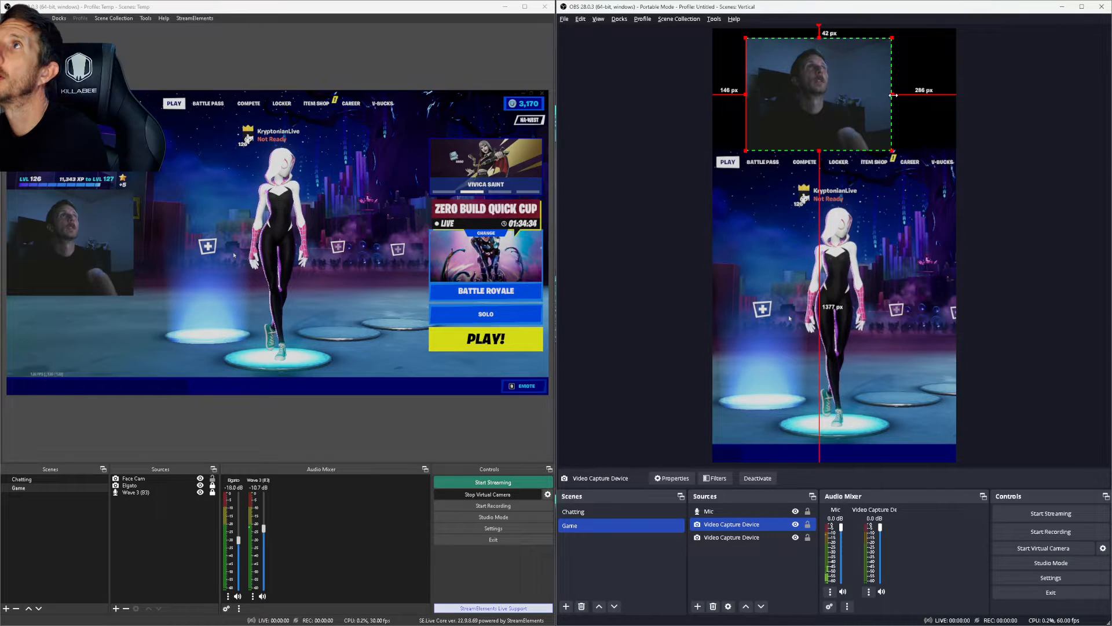
left_click_drag(894, 94, 876, 93)
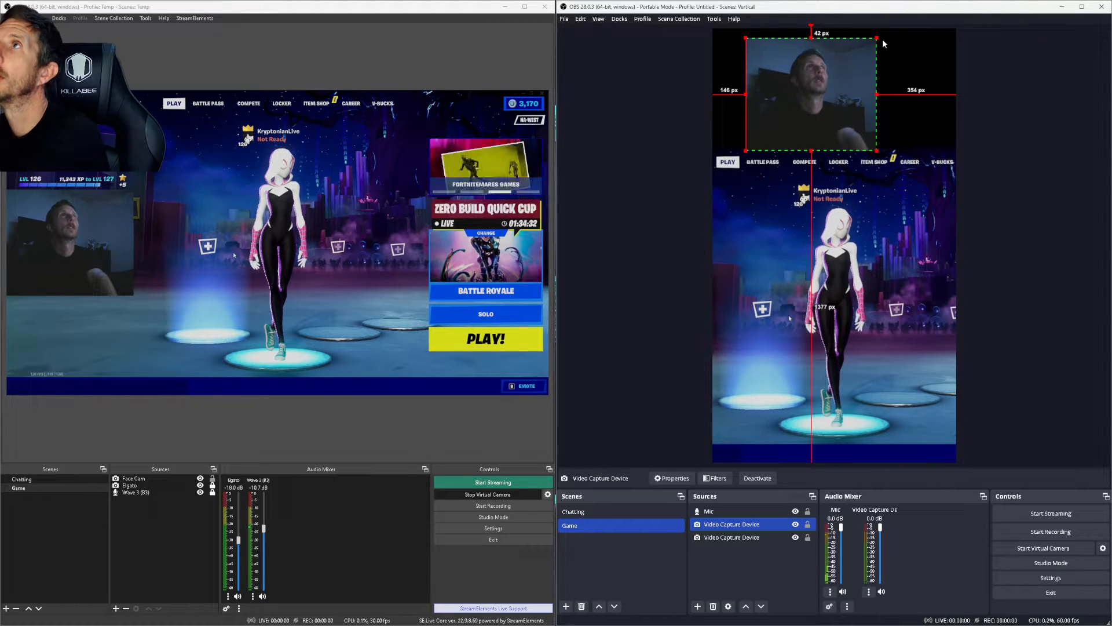
left_click_drag(876, 38, 888, 31)
left_click_drag(832, 71, 842, 70)
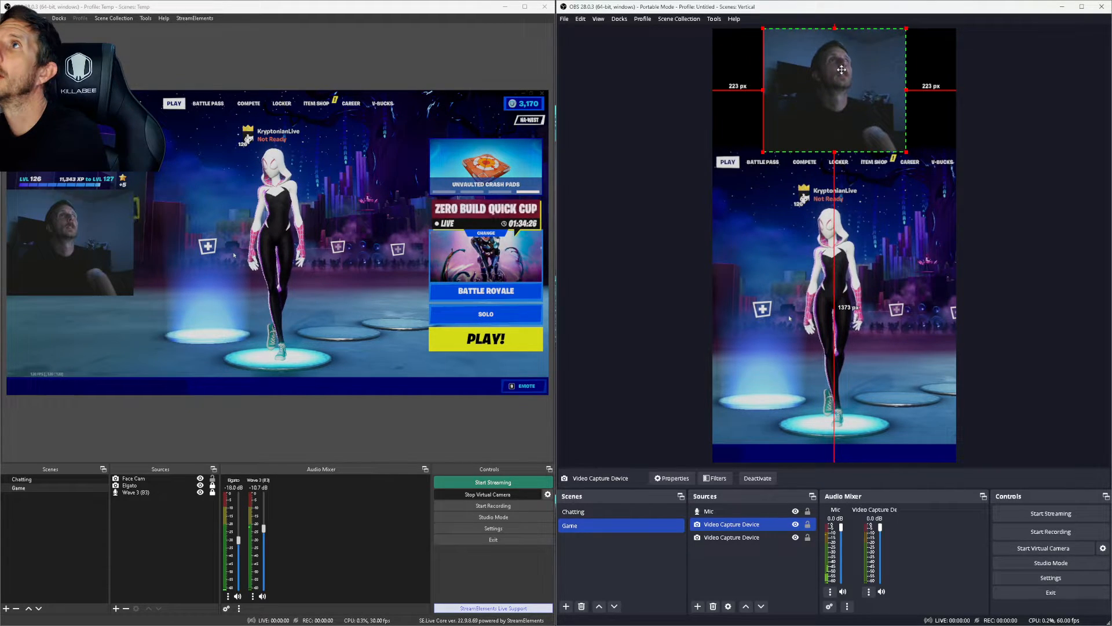
left_click(1052, 145)
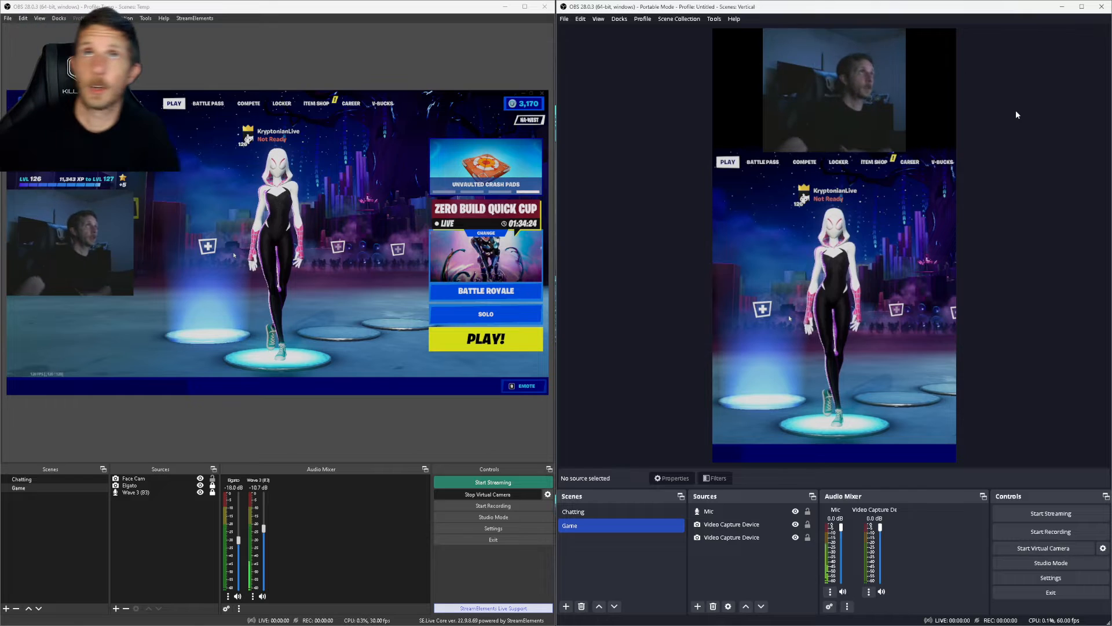
left_click(820, 368)
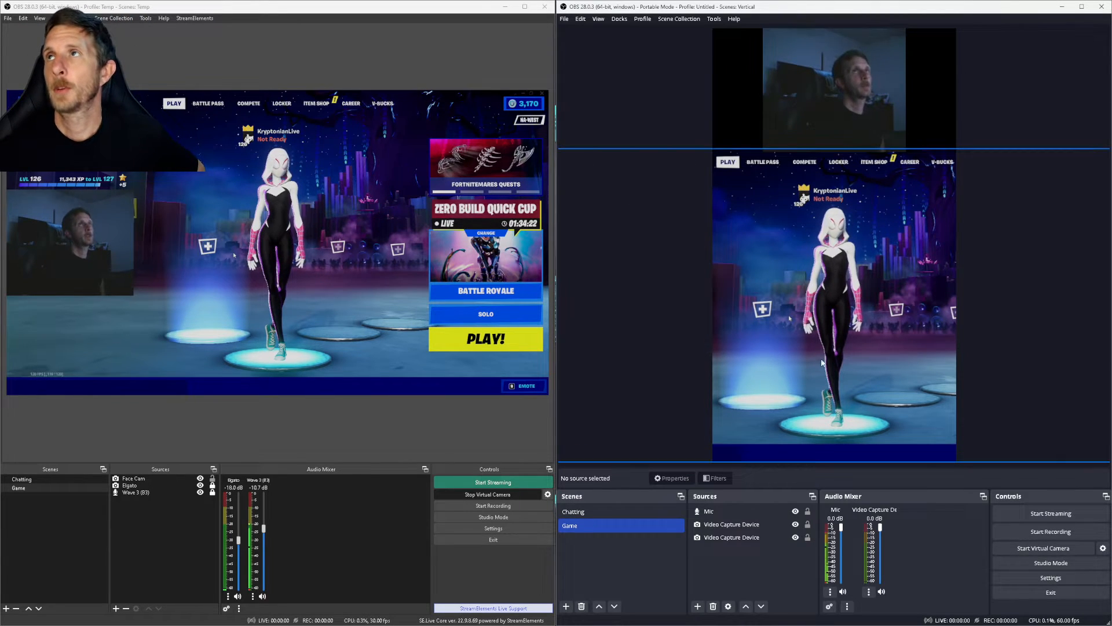
key("F1")
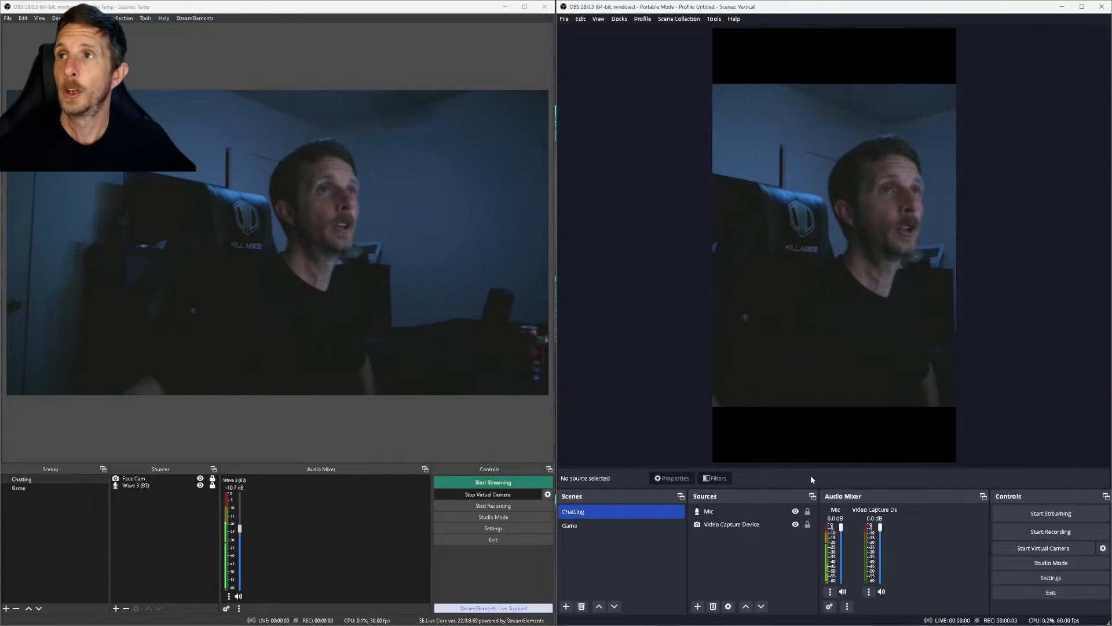
left_click(724, 524)
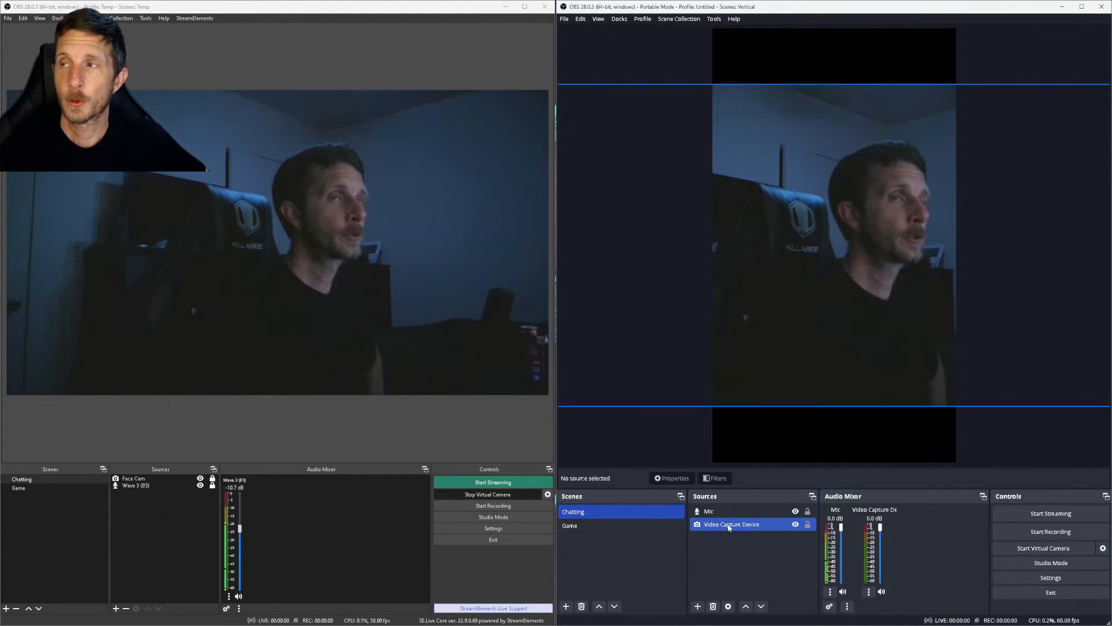
left_click(778, 554)
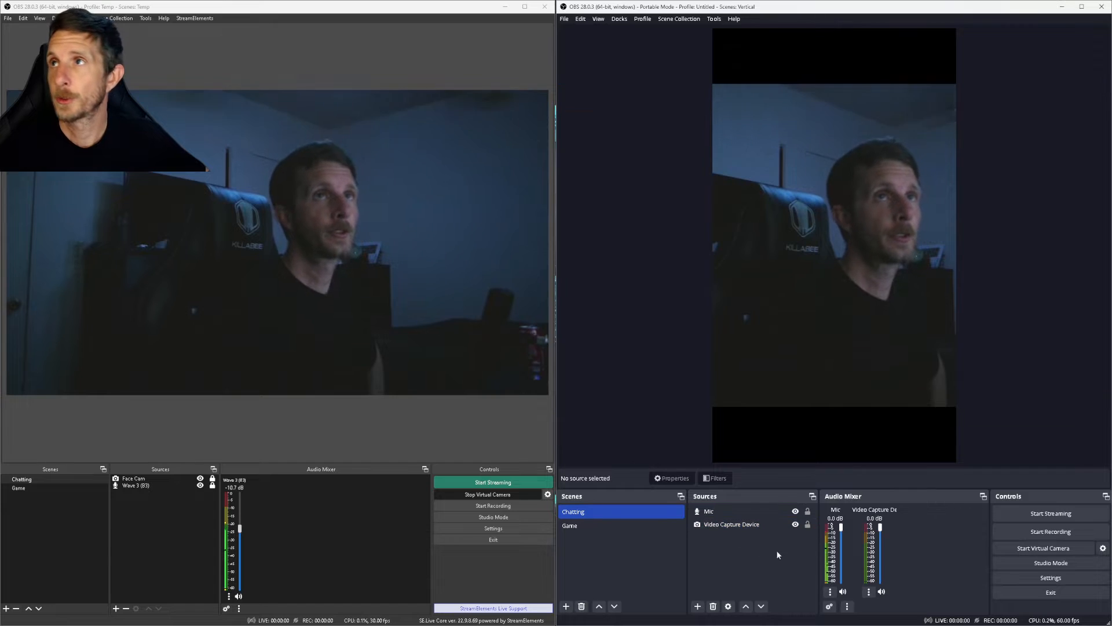
left_click(589, 527)
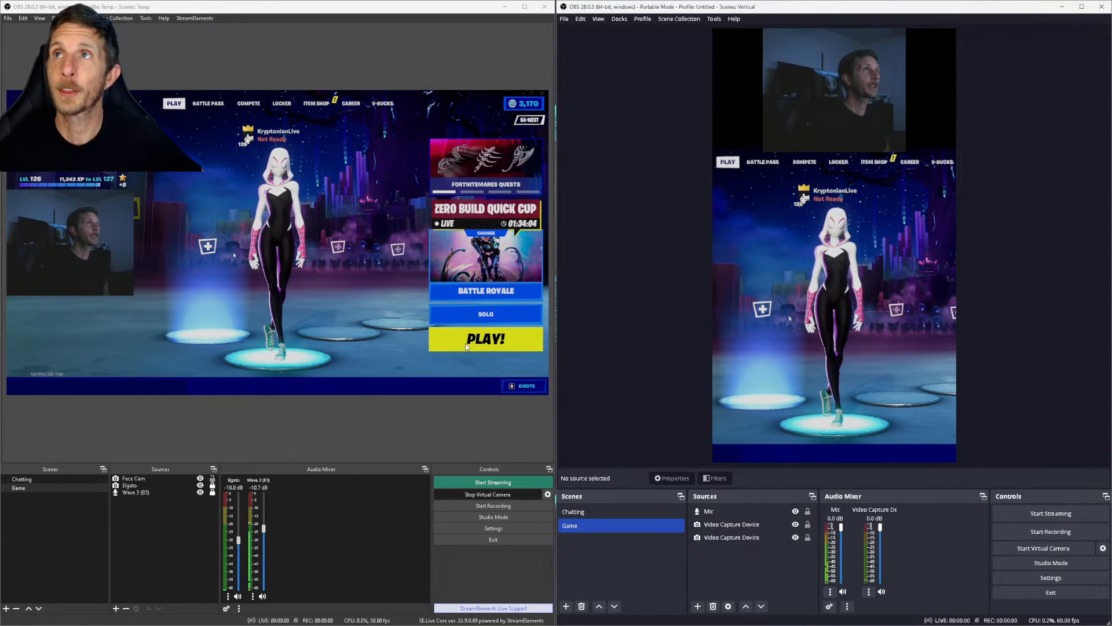
Step: Copy the gameplay capture source and paste a linked copy into the Game scene
left_click(731, 538)
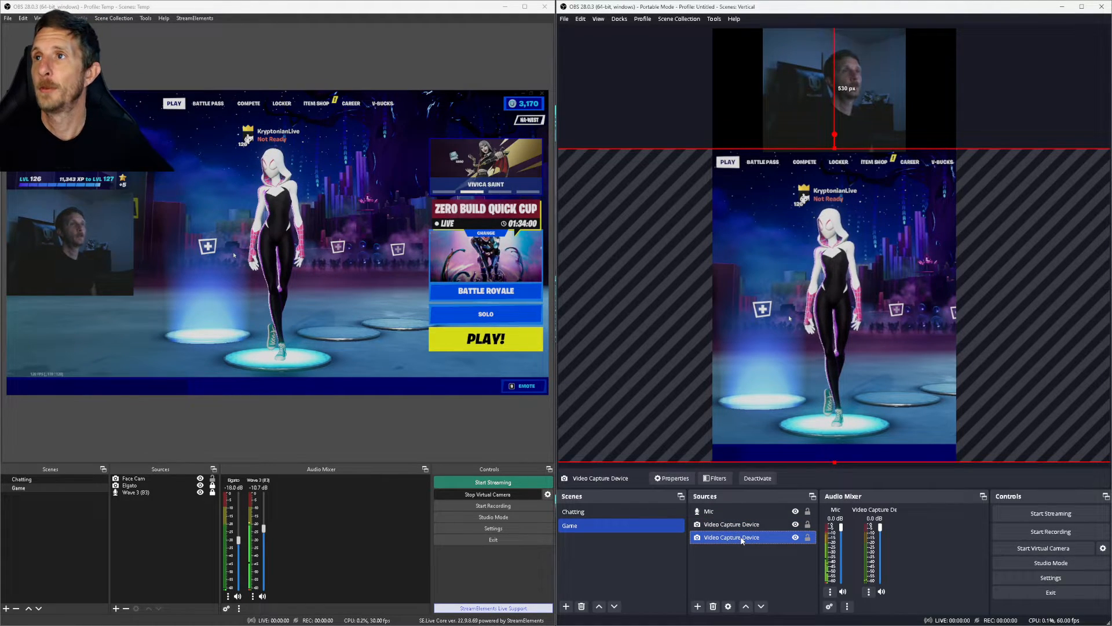
right_click(741, 538)
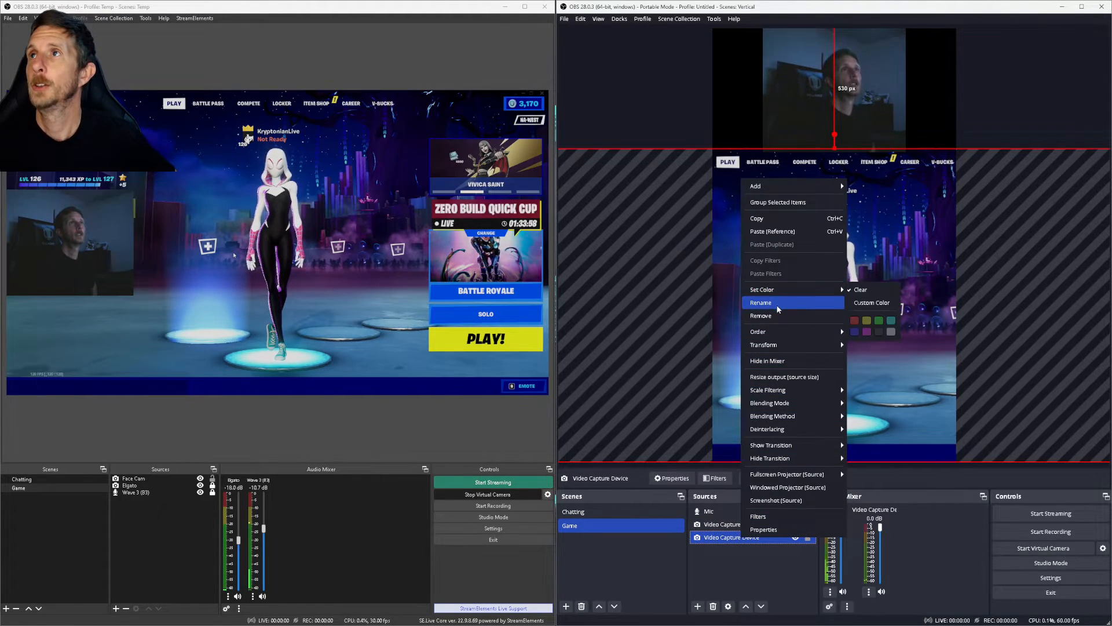
left_click(759, 218)
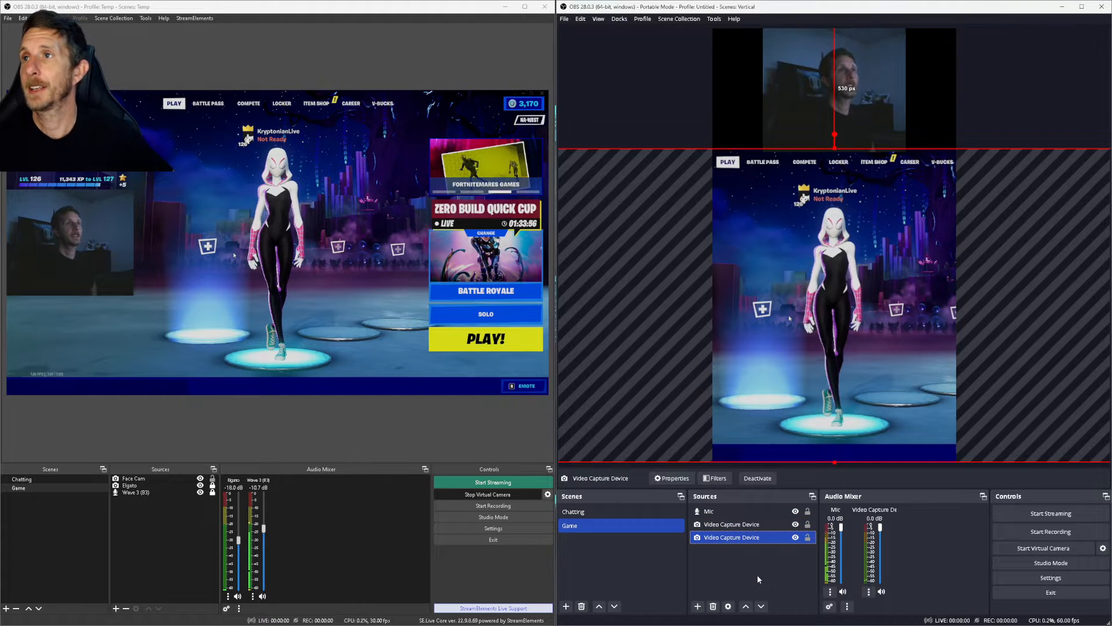
key("ctrl+v")
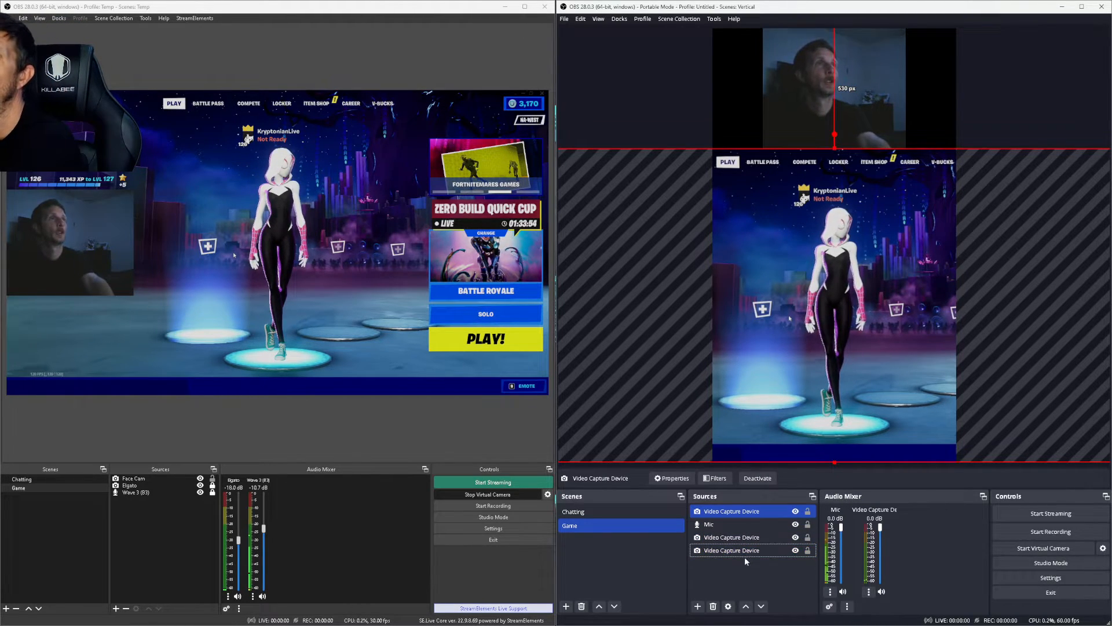
left_click_drag(745, 557, 737, 522)
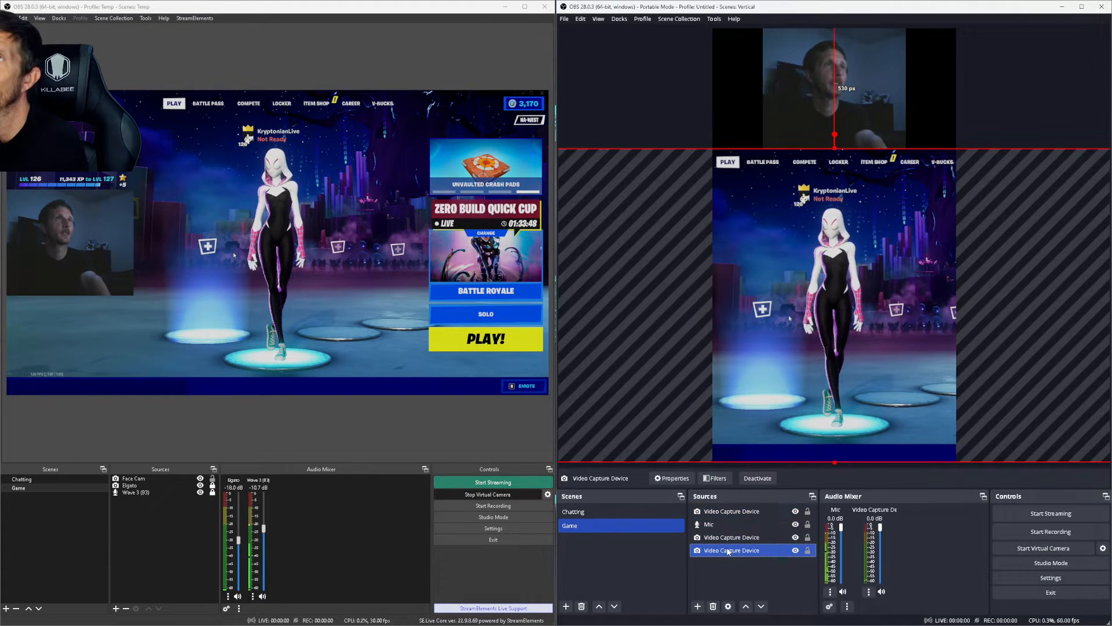
Step: Try renaming the bottom capture source to 'Game', dismissing the name-in-use warning
right_click(731, 549)
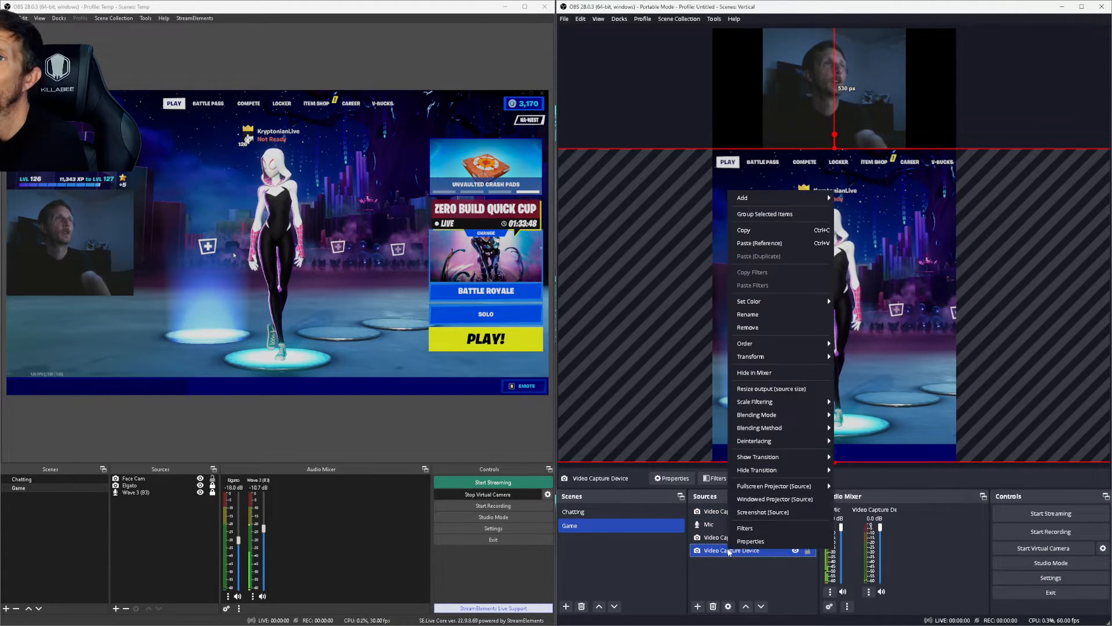
left_click(759, 316)
type("Game")
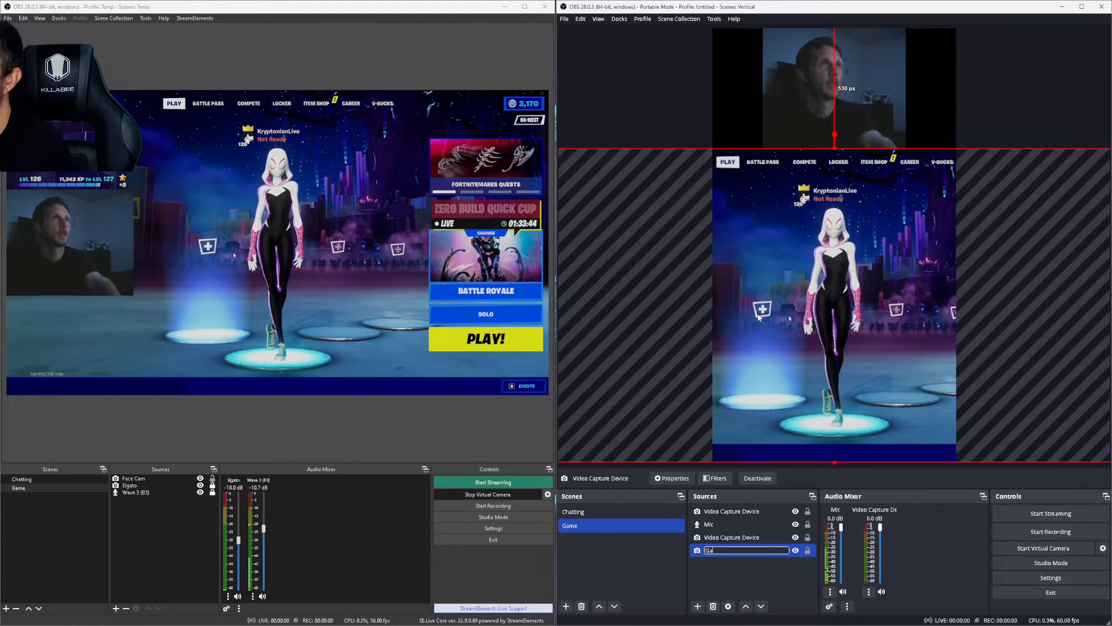
key("Return")
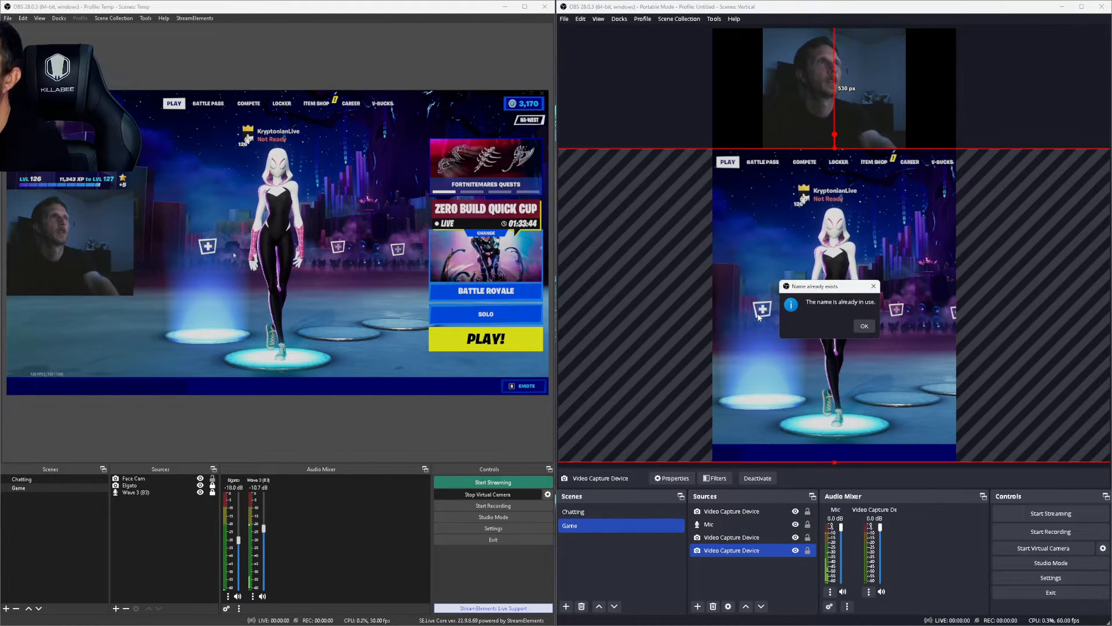
left_click(872, 327)
Step: Rename the capture source to 'Gameplay', then undo the rename
right_click(727, 553)
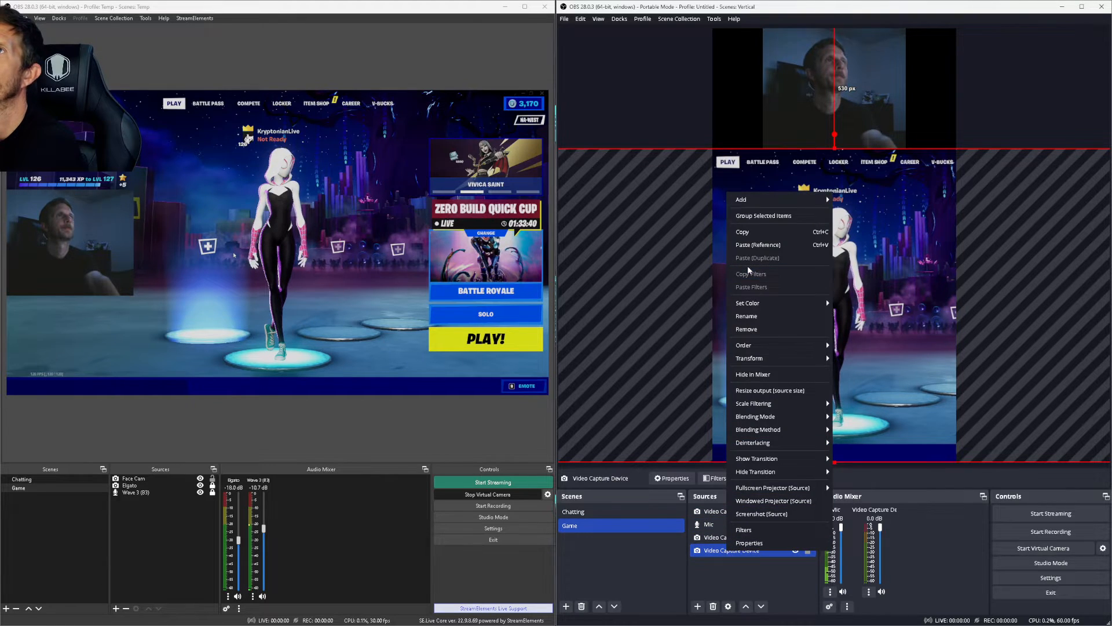
left_click(752, 316)
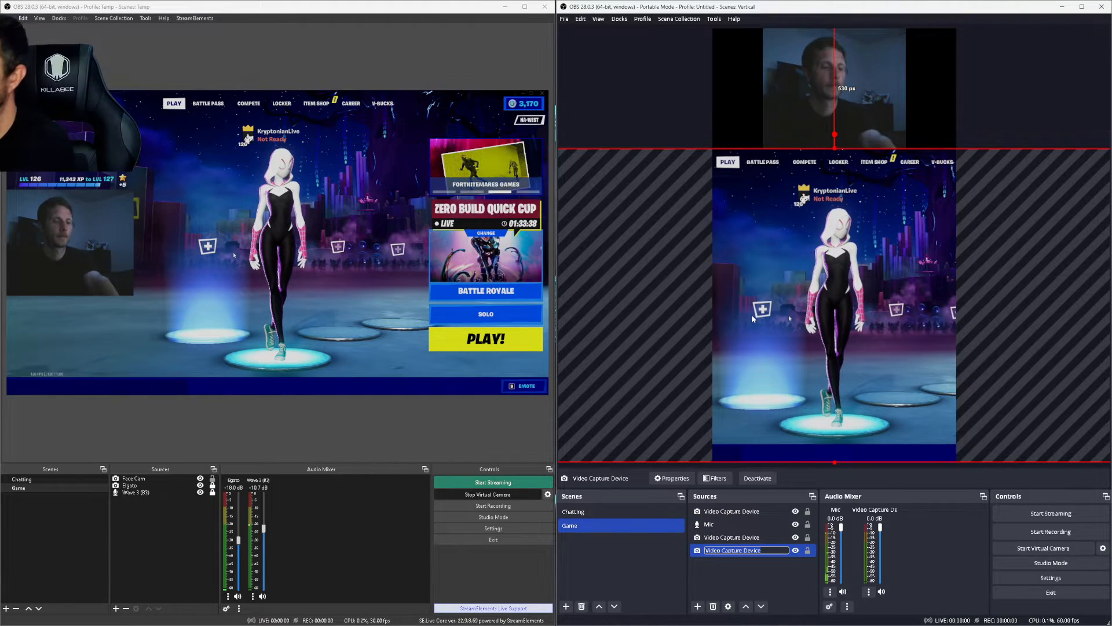
type("Gameplay")
key("Return")
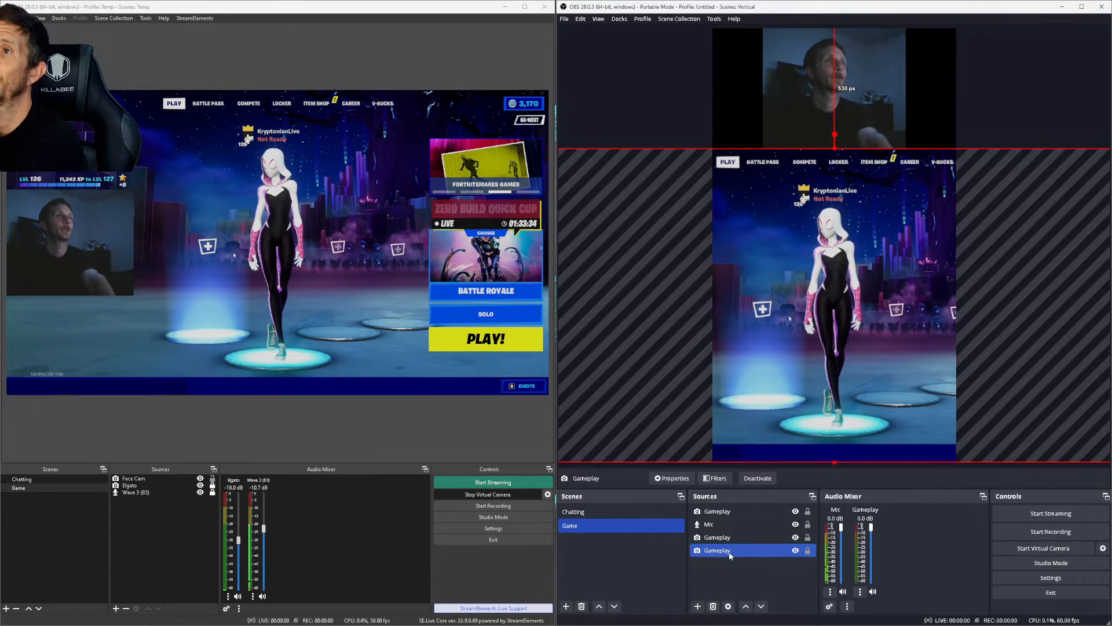
key("ctrl+z")
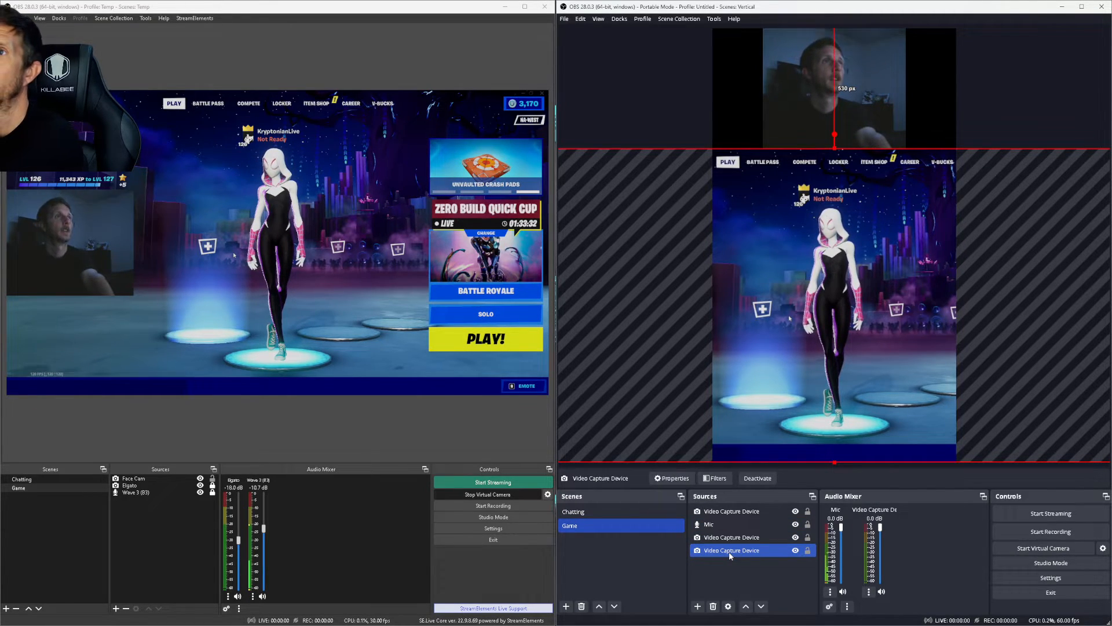
left_click(731, 537)
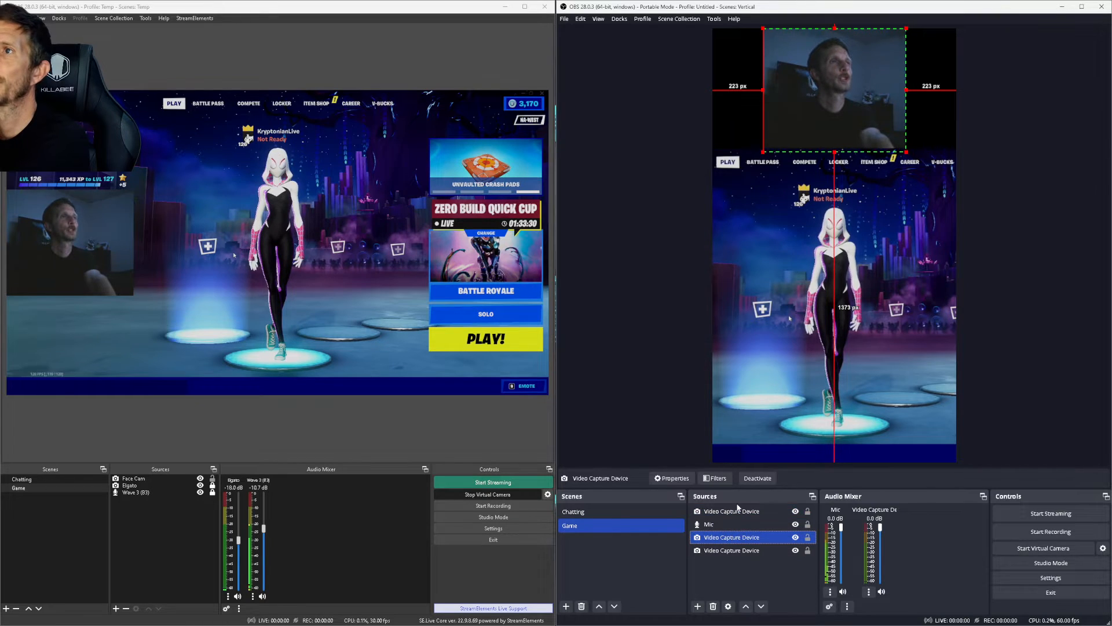
Step: Move the pasted gameplay copy down the source list and crop it into a thin bottom strip
left_click(734, 511)
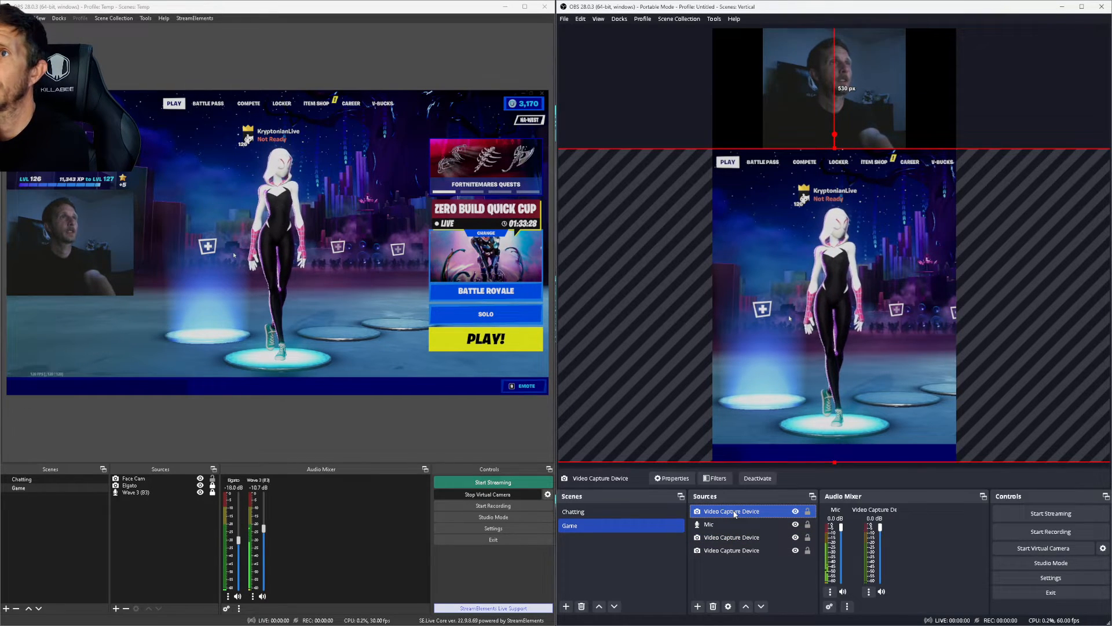
left_click_drag(733, 514, 735, 540)
left_click_drag(886, 298, 729, 274)
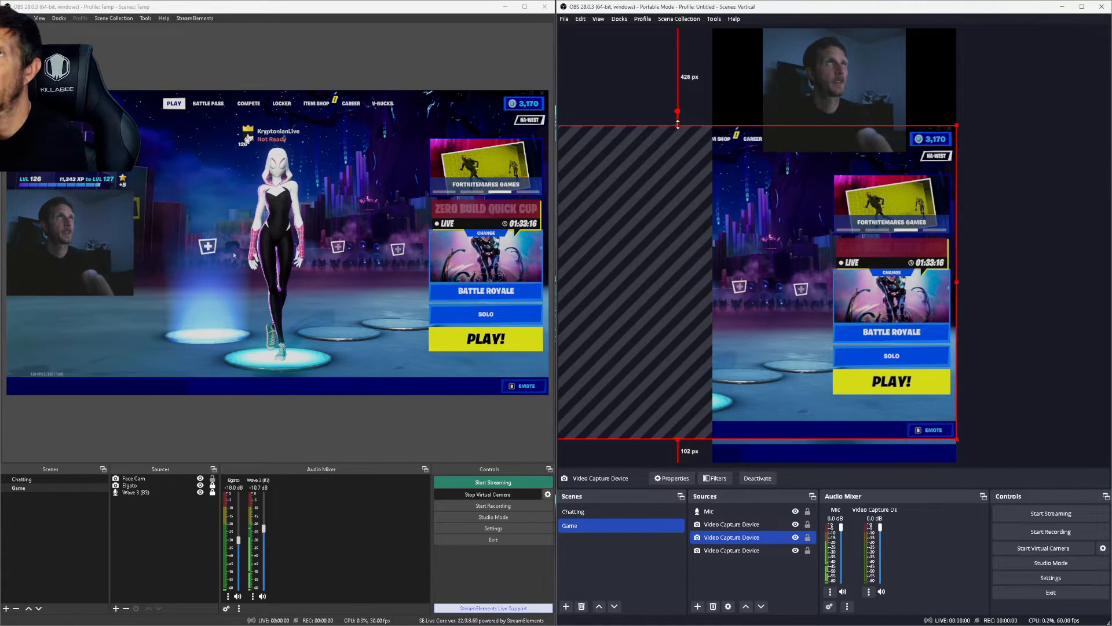
key("alt")
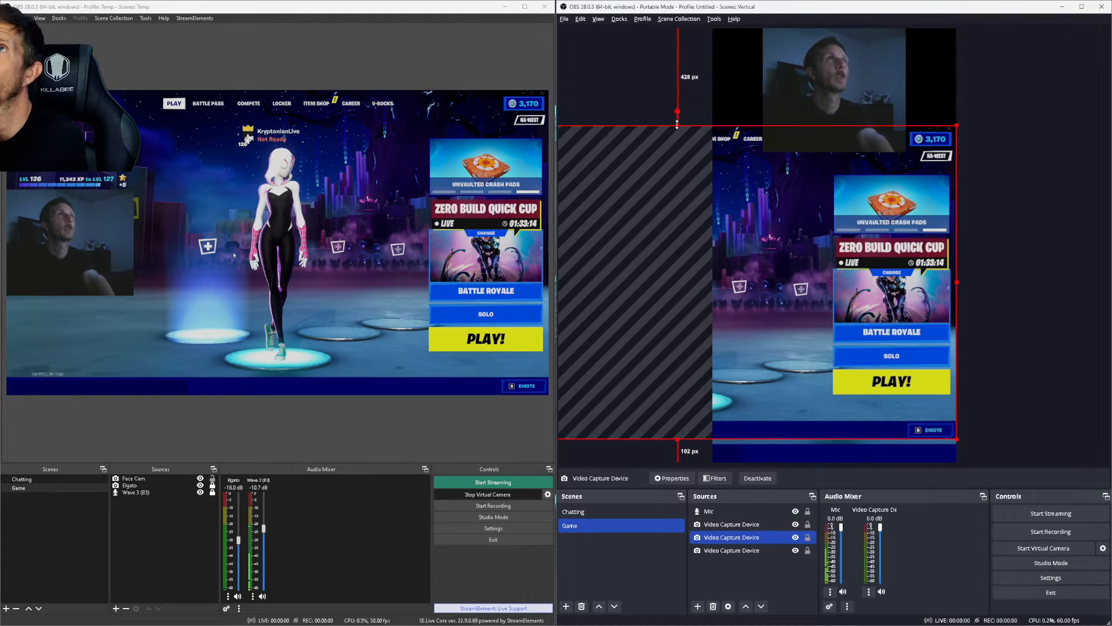
left_click_drag(678, 124, 939, 328)
left_click_drag(1028, 328, 837, 436)
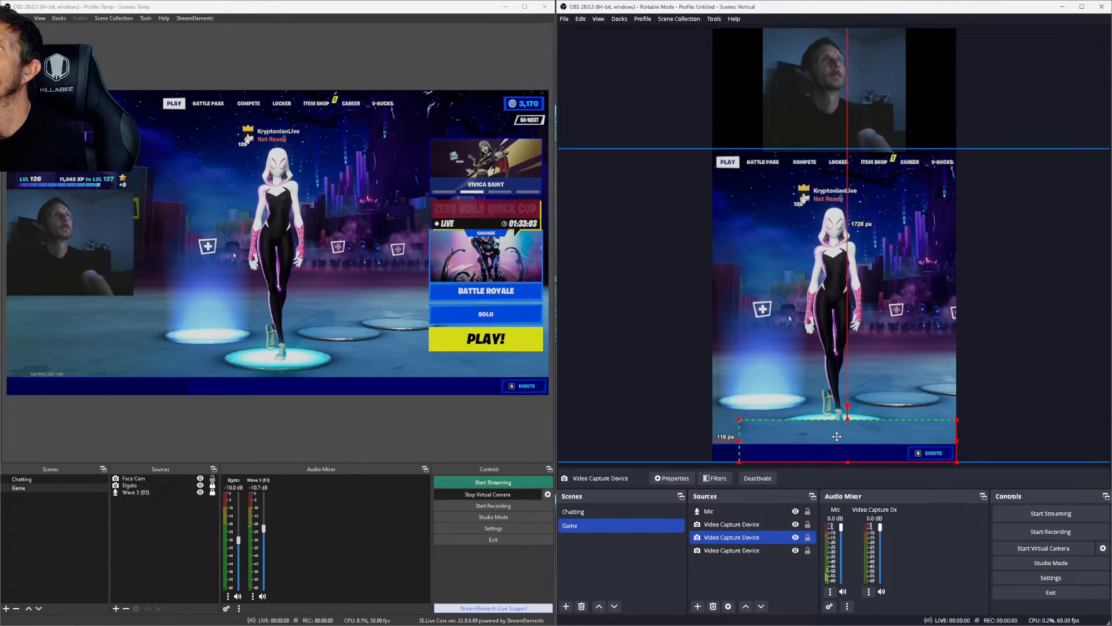
Step: Extend the bottom strip to the canvas's left edge and crop a little off its top
left_click(735, 446)
left_click_drag(766, 440, 765, 441)
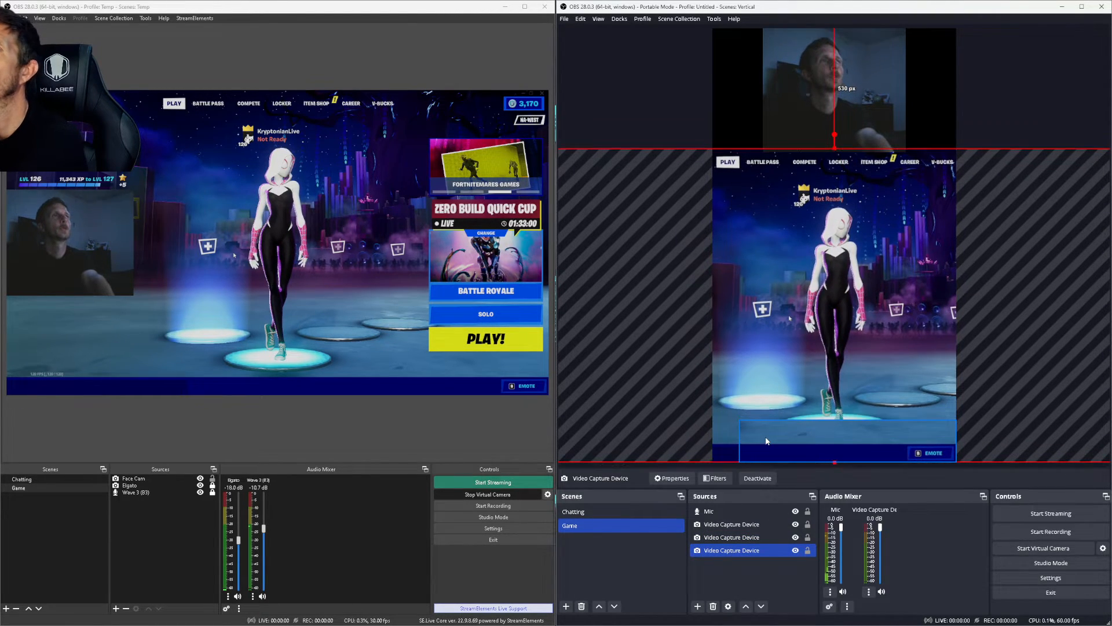
key("ctrl+z")
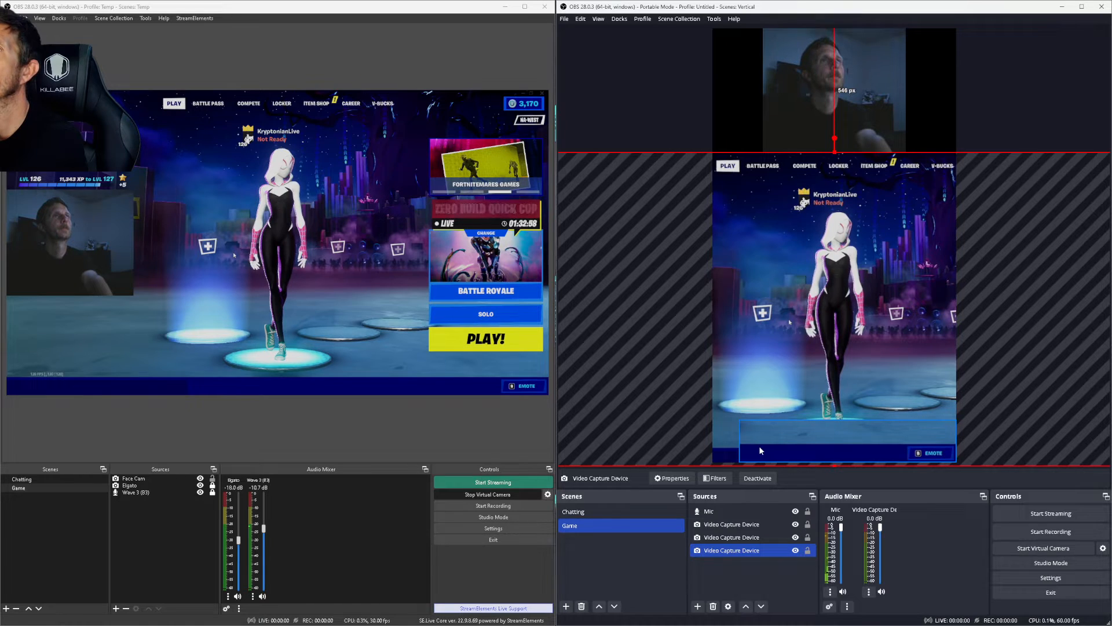
left_click(746, 441)
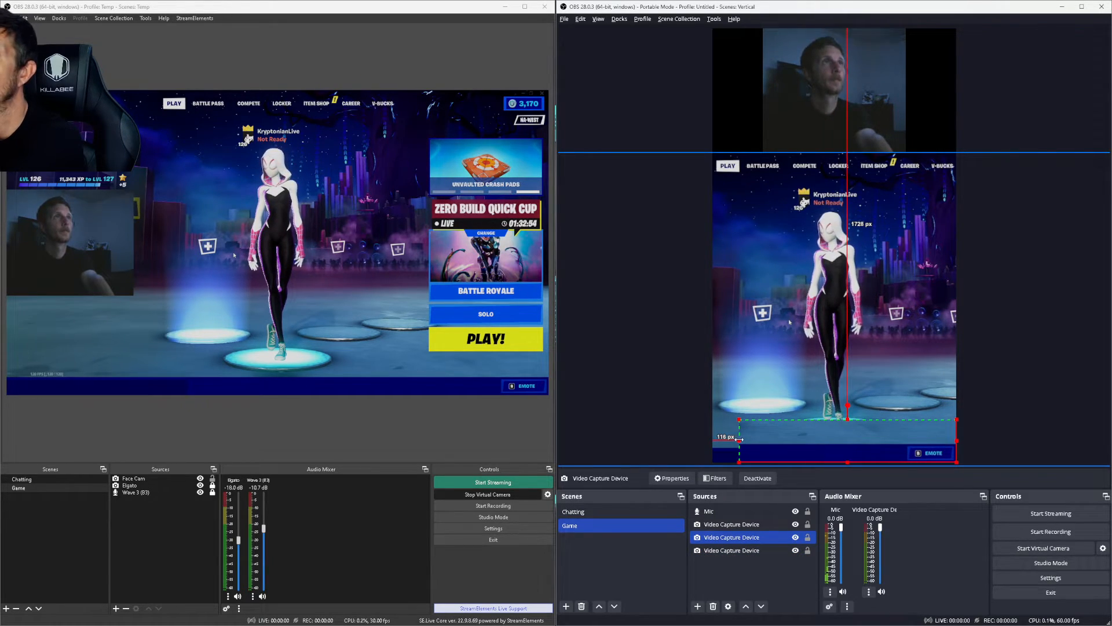
left_click_drag(739, 439, 713, 439)
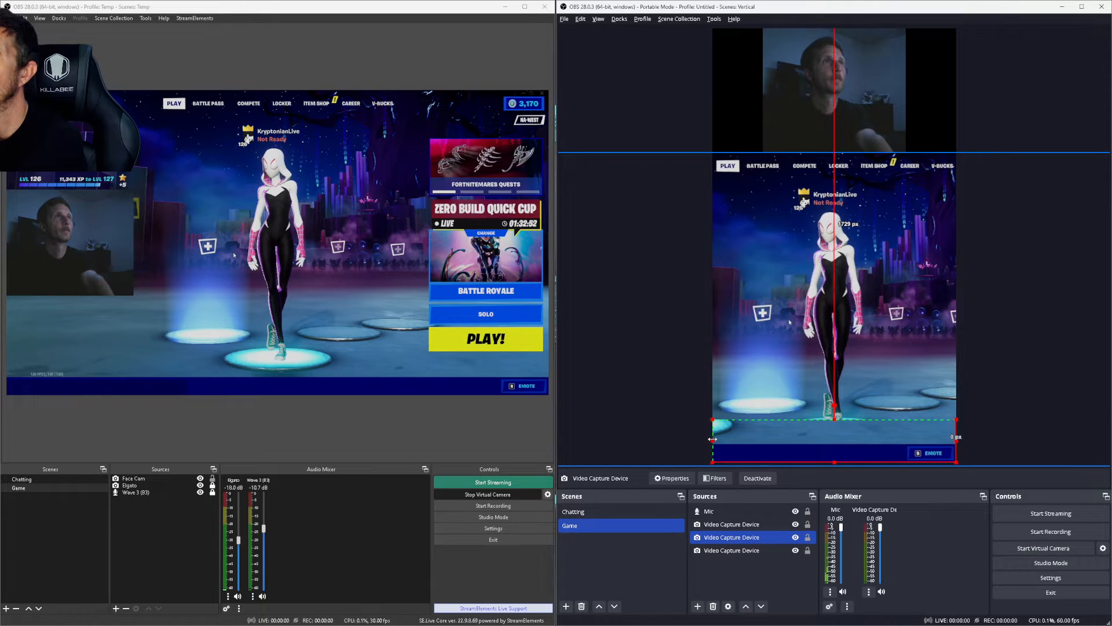
left_click(639, 336)
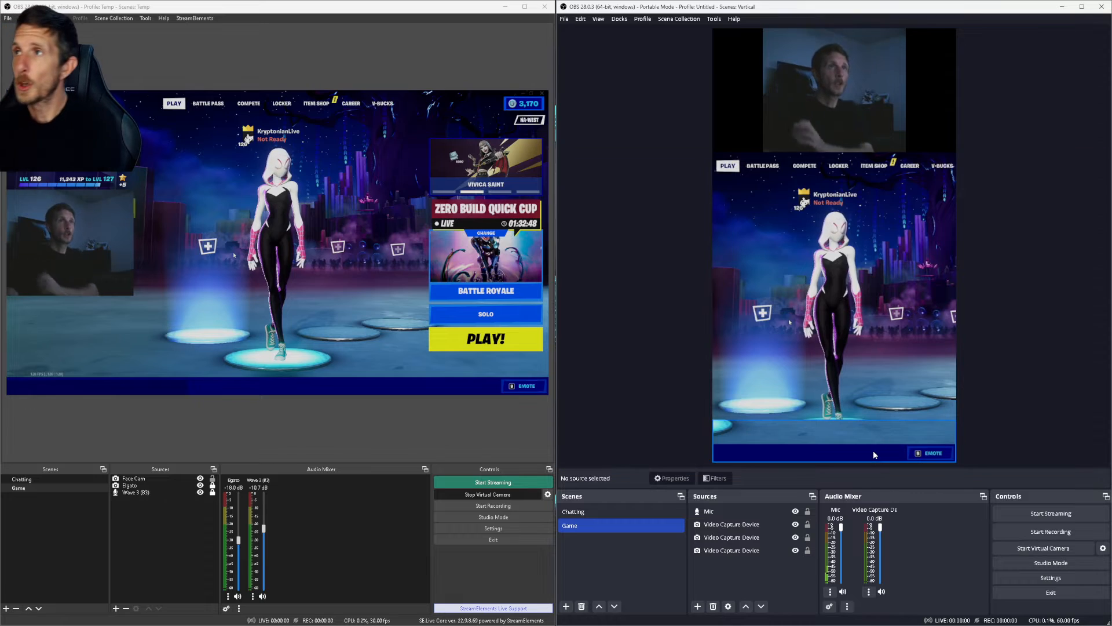
left_click(841, 434)
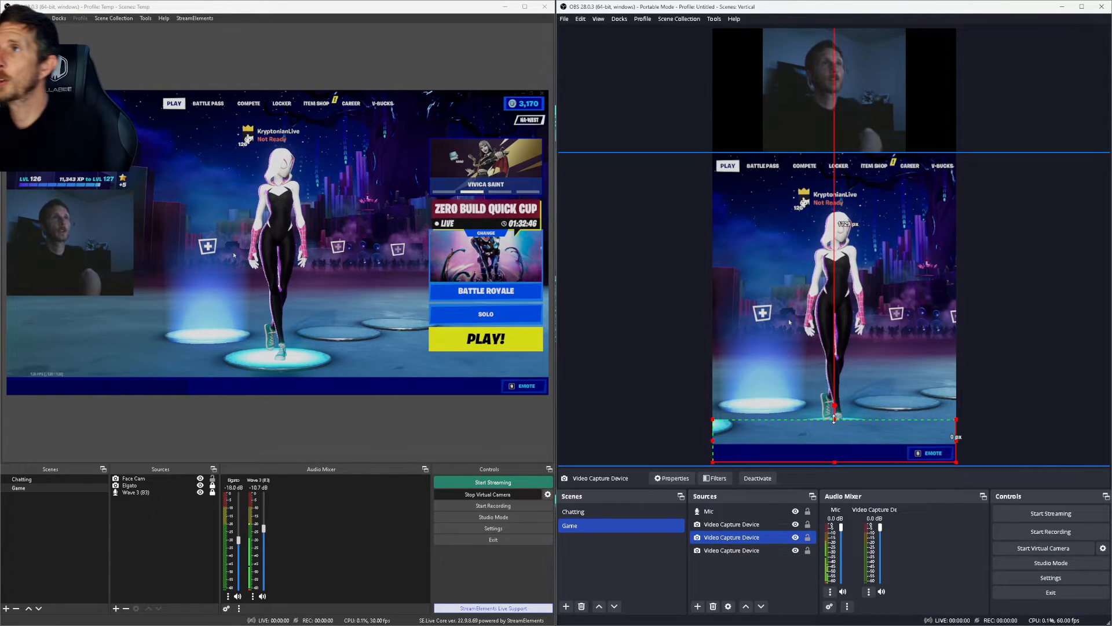
left_click_drag(834, 421, 834, 427)
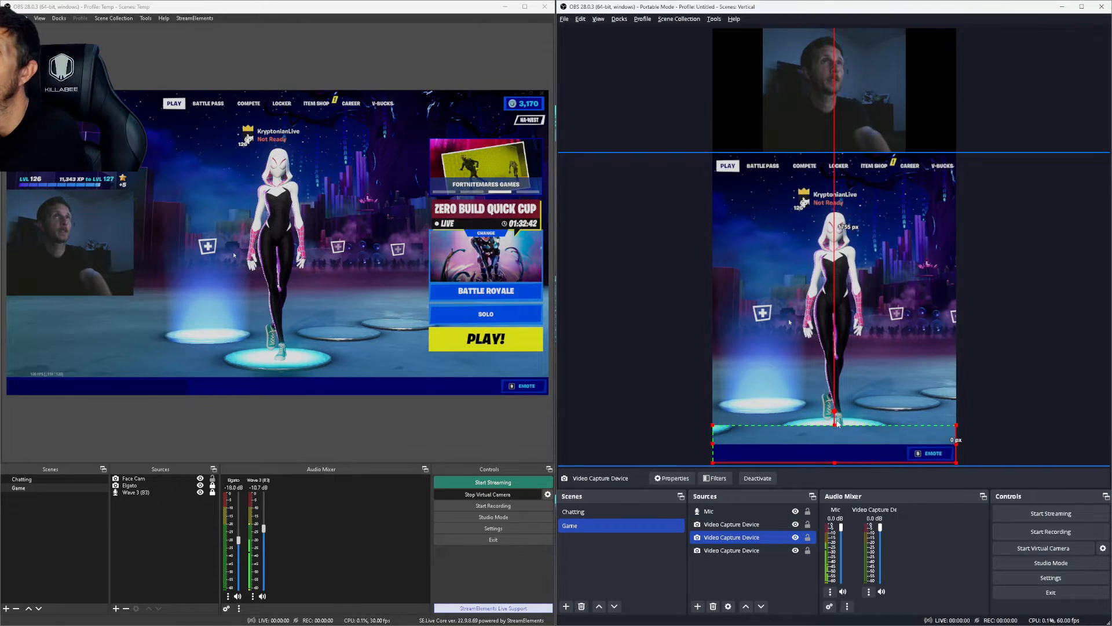
left_click(998, 116)
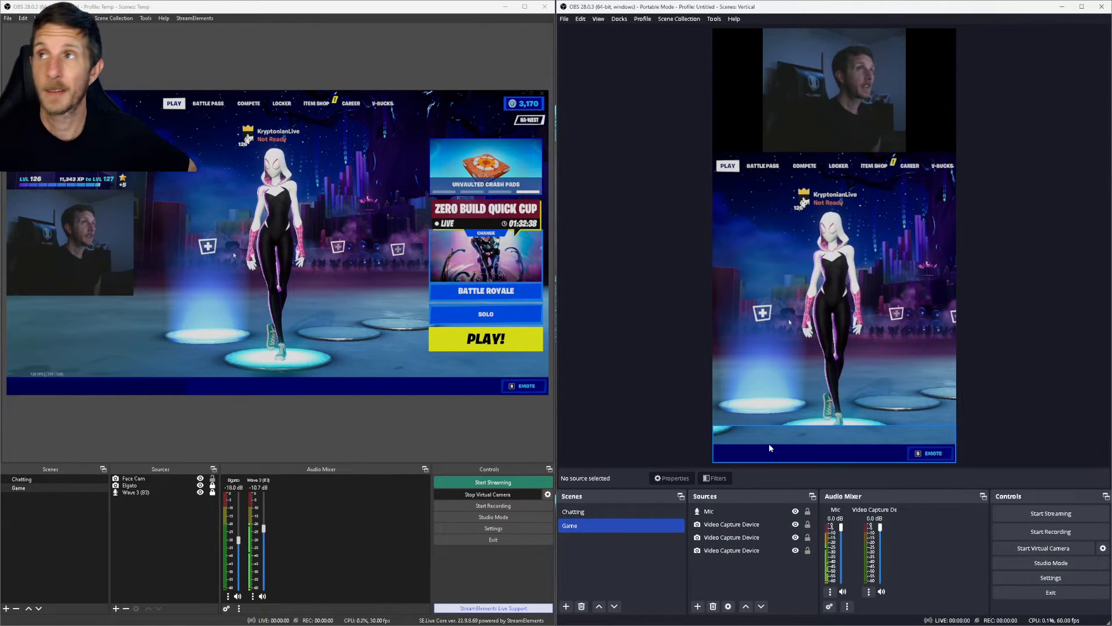
Step: Crop the game source's bottom upward and scale the PLAY! and SOLO overlay into the lower-right corner
left_click(836, 440)
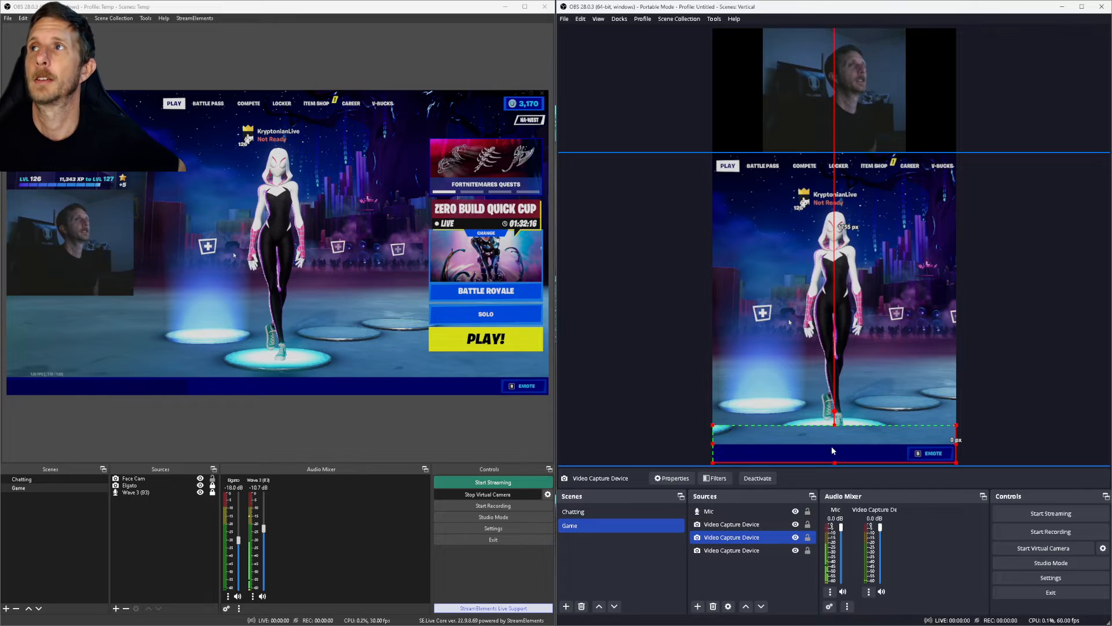
left_click_drag(835, 428, 834, 371)
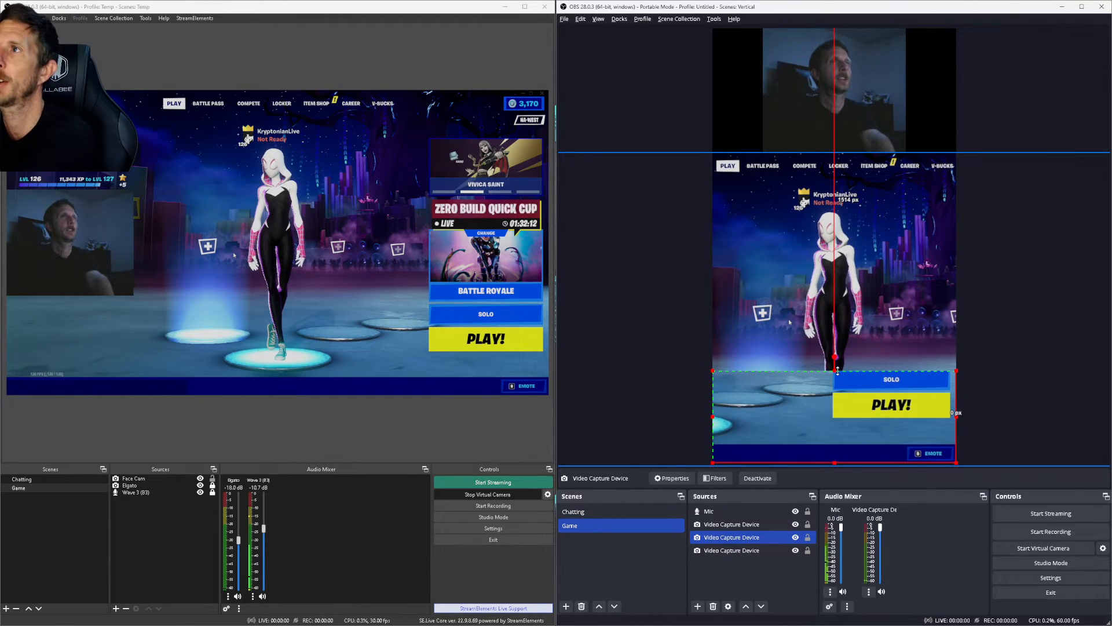
left_click_drag(713, 370, 829, 419)
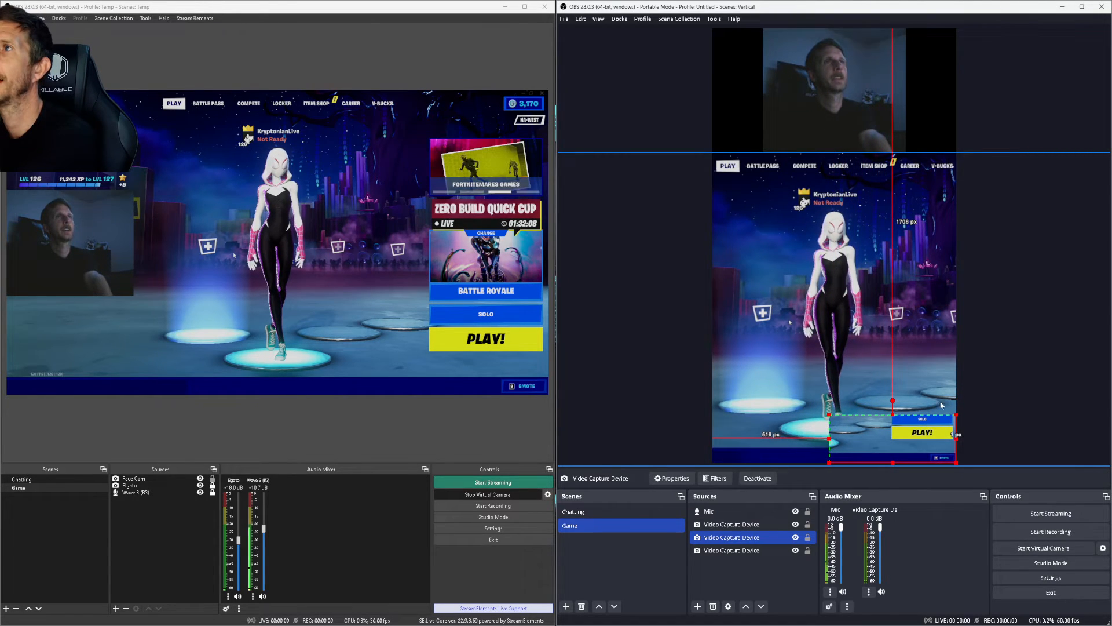
left_click(1054, 301)
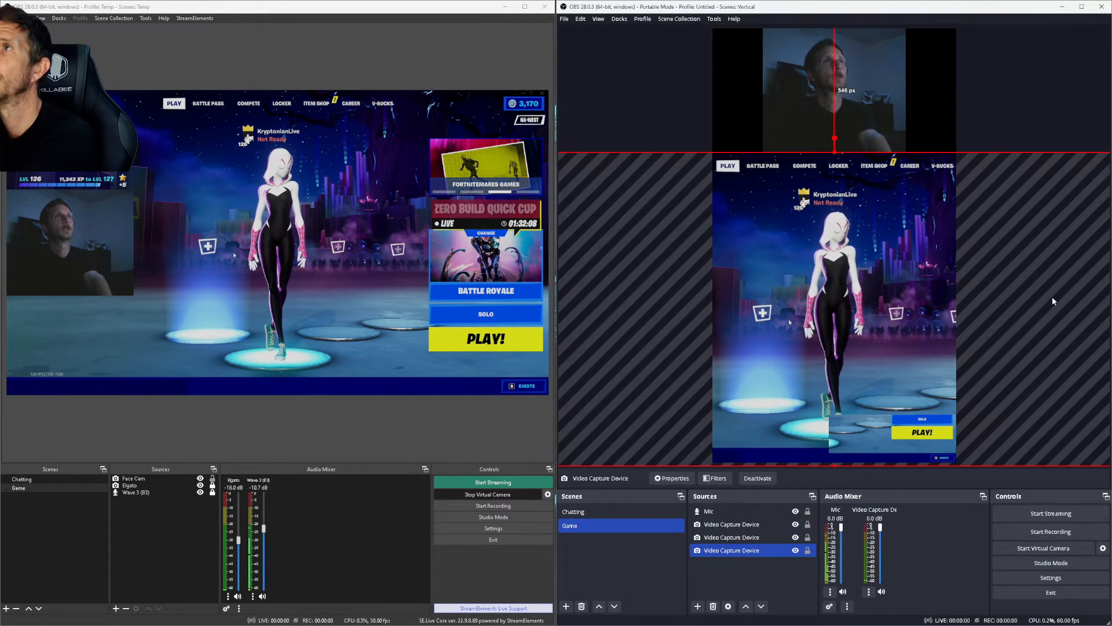
left_click(1031, 90)
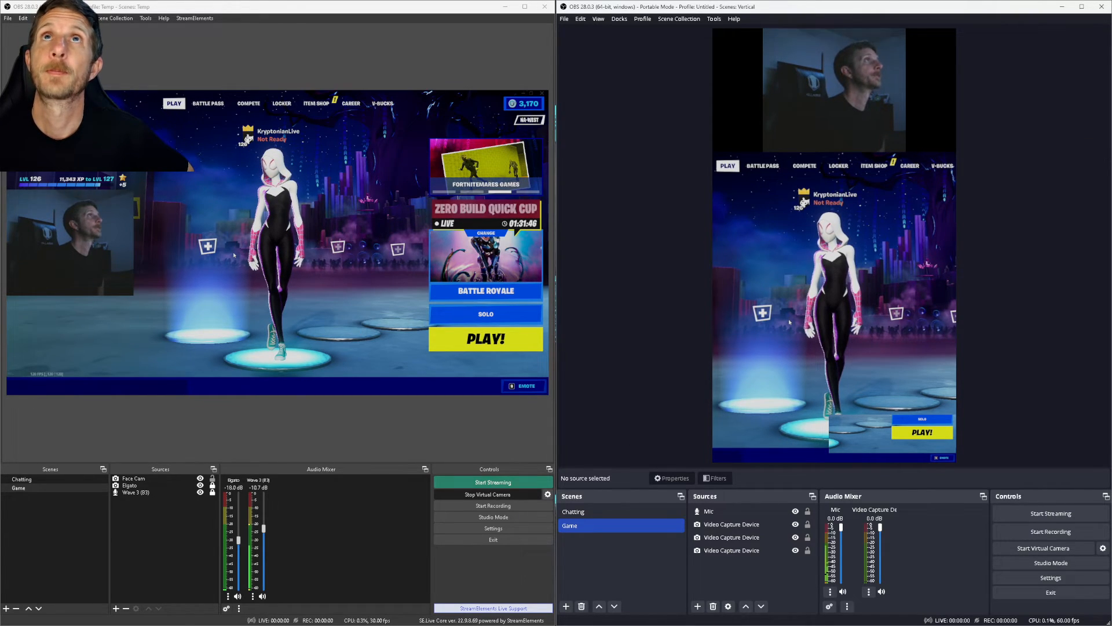
Step: Set the vertical OBS stream service to Custom and save, cancelling the main OBS Settings
left_click(493, 528)
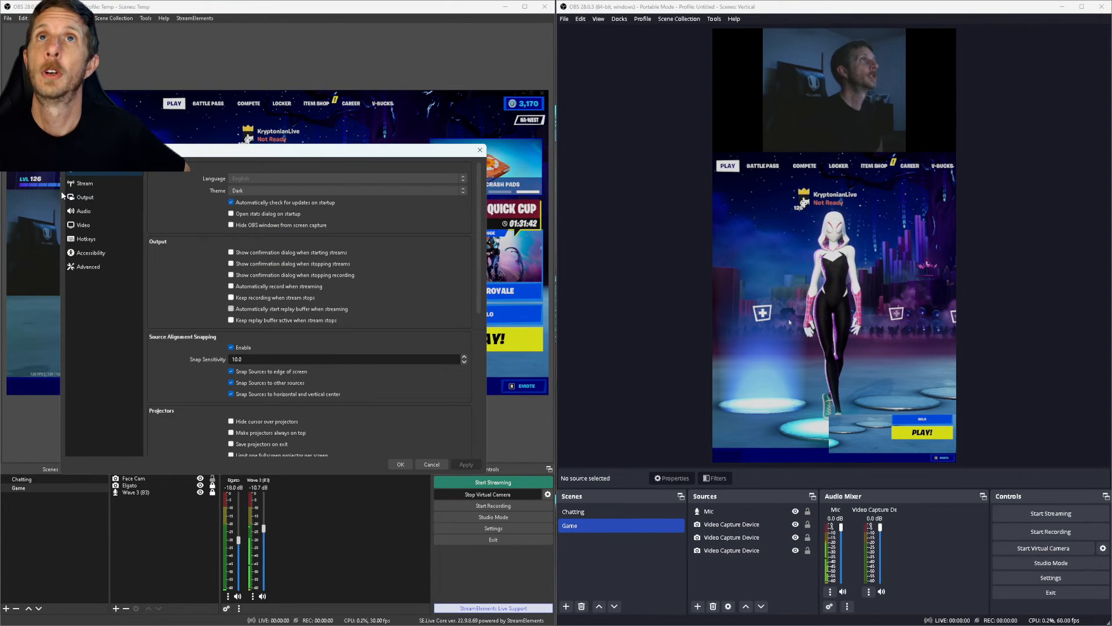
left_click(85, 183)
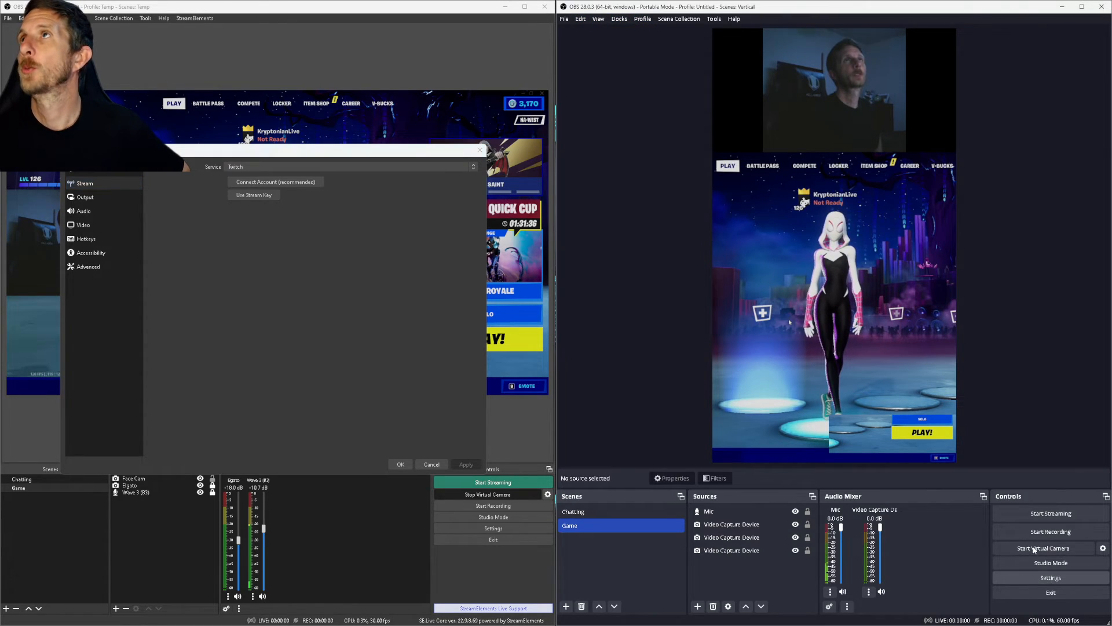
left_click(1051, 577)
left_click(645, 187)
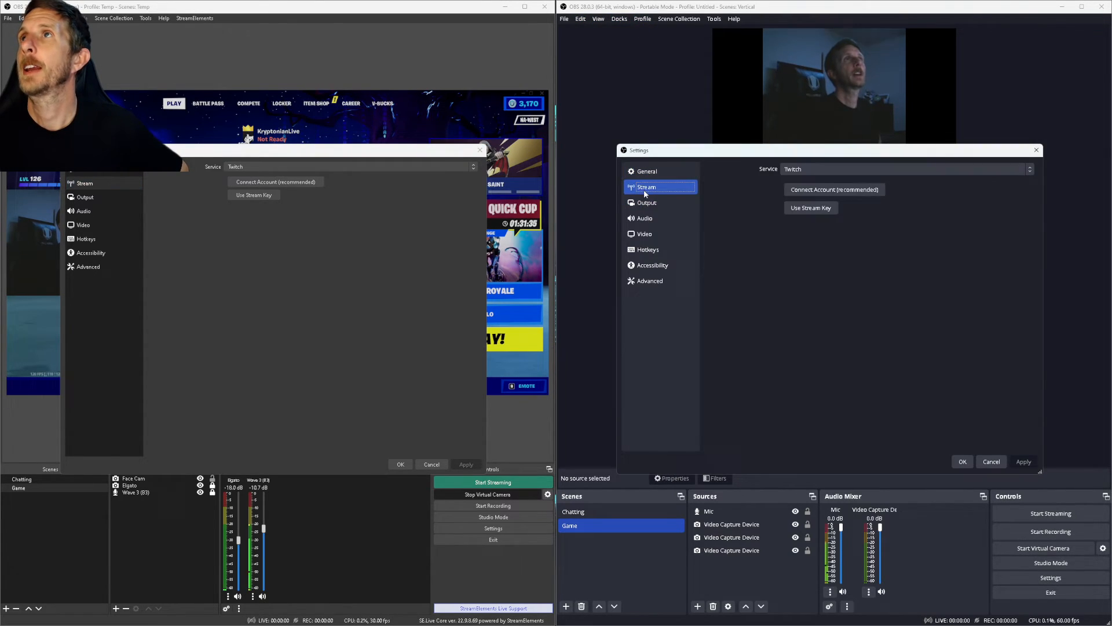
left_click(805, 169)
left_click(794, 180)
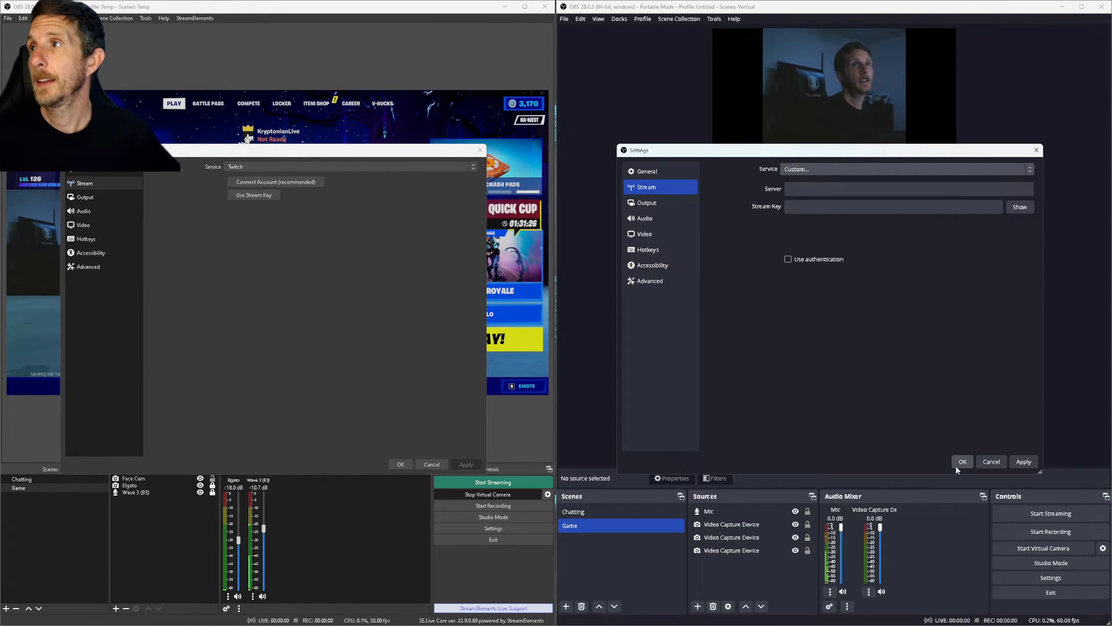
left_click(991, 461)
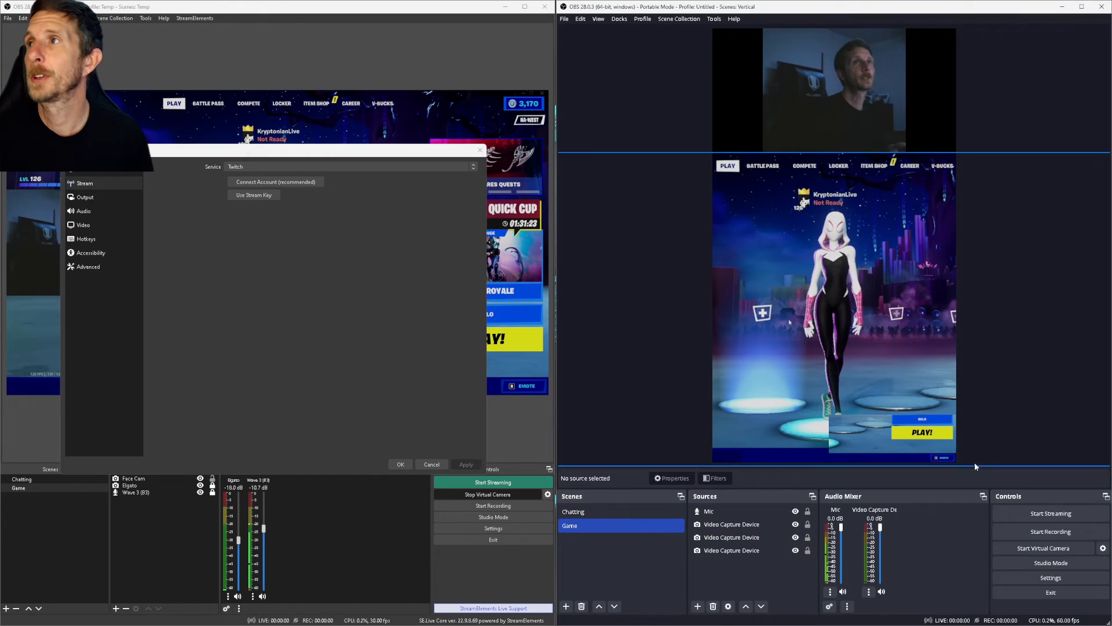
left_click(432, 465)
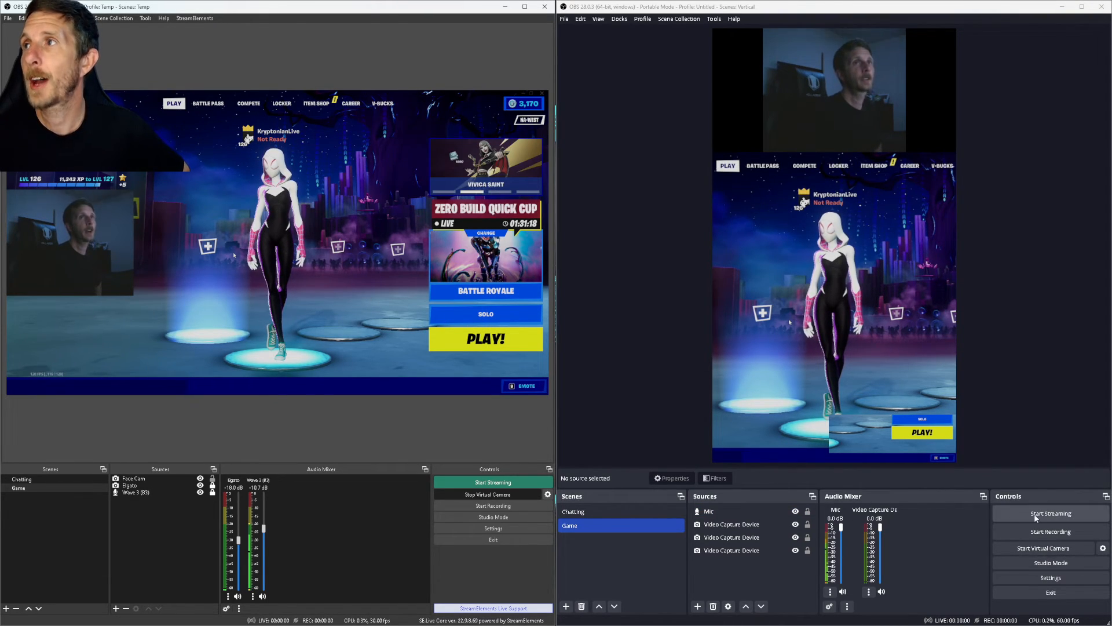
Step: Restart the main OBS virtual camera and switch the vertical layout to the Chatting scene
left_click(467, 494)
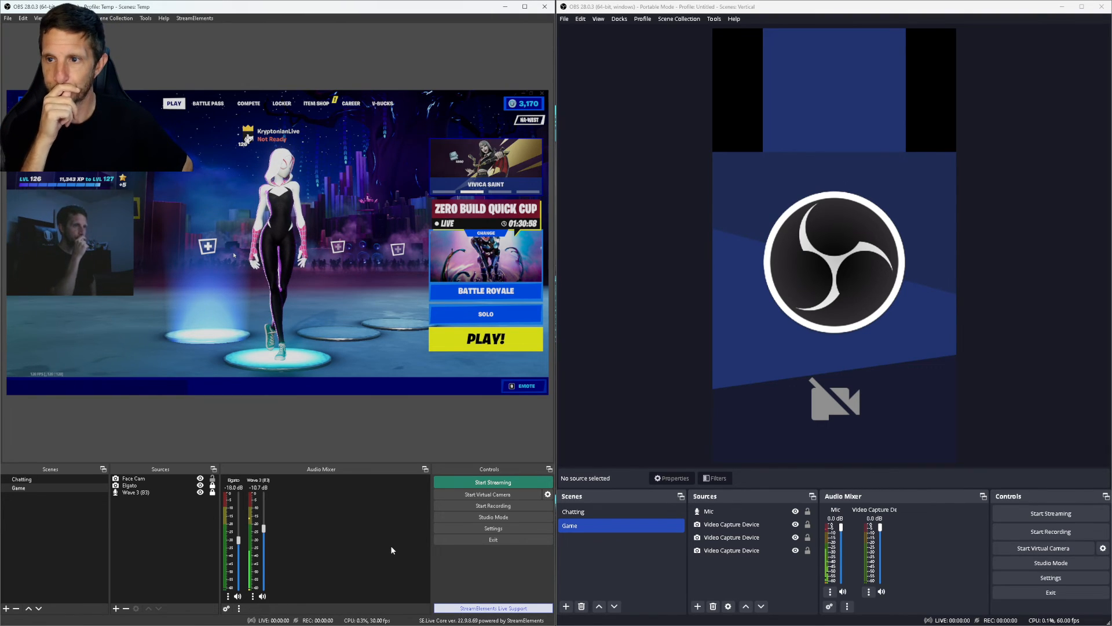
left_click(479, 496)
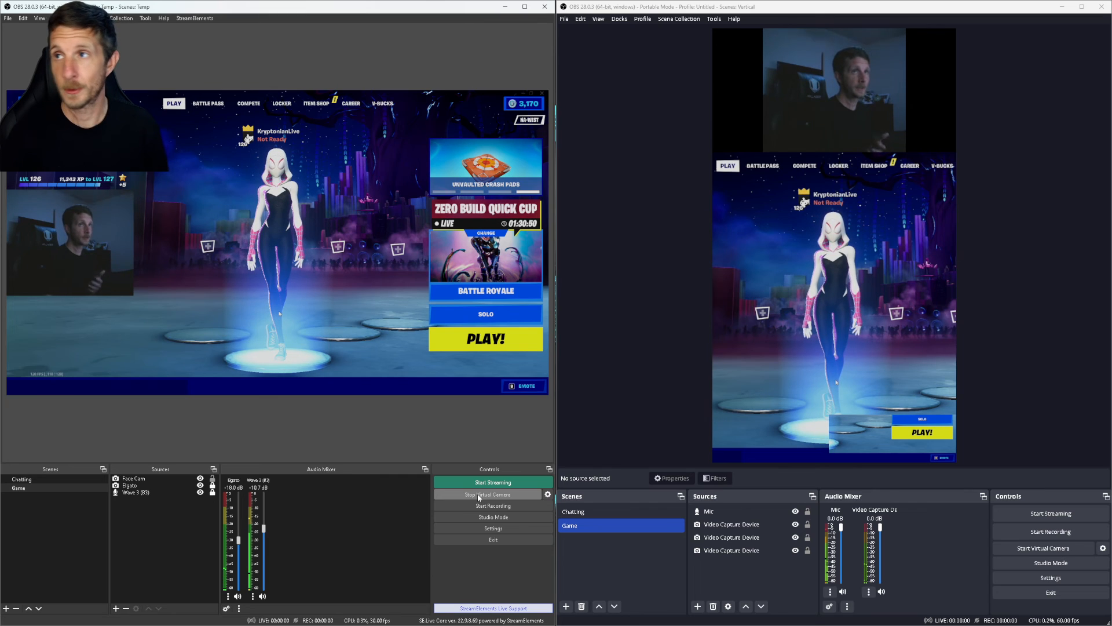
left_click(573, 513)
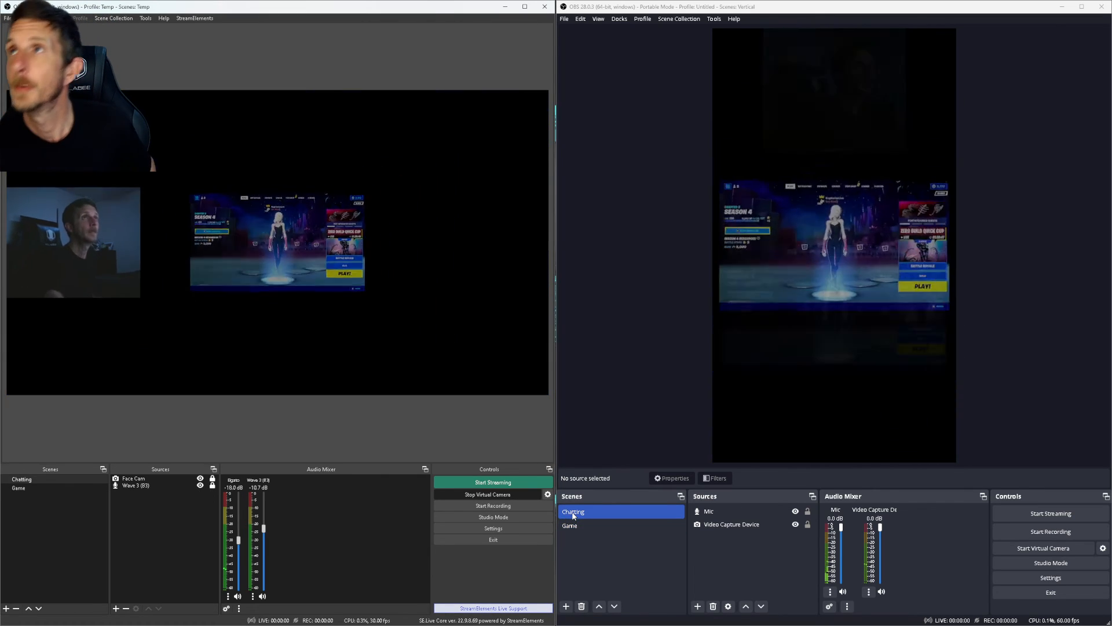